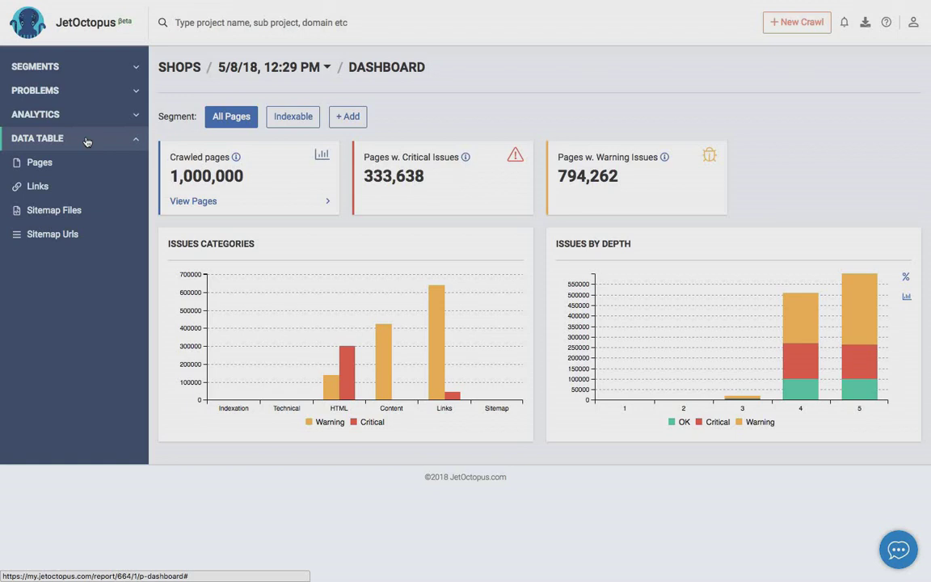
- Collapse the Data Table section, expand Problems, and examine the critical and warning issue figures on the dashboard
{"action": "left_click", "coordinate": [129, 138]}
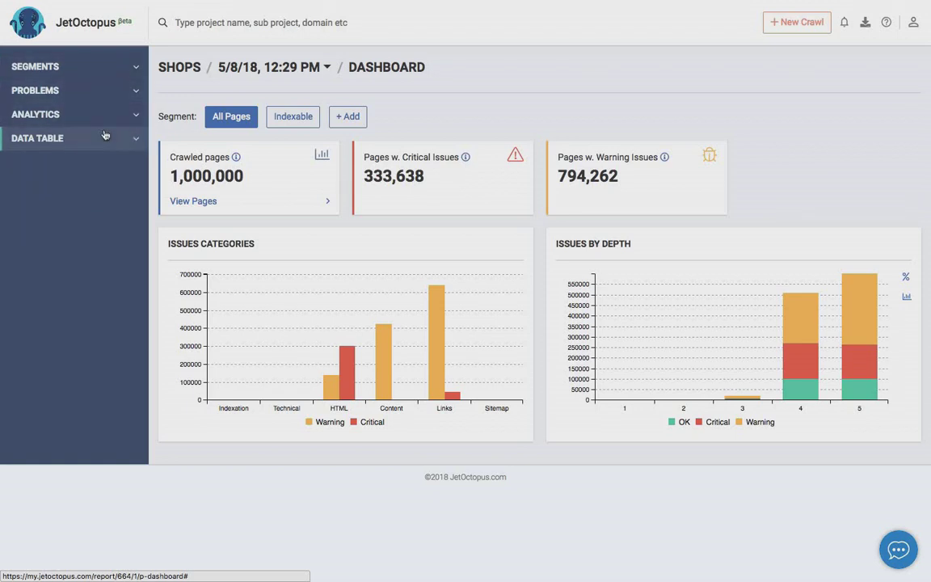
{"action": "left_click", "coordinate": [127, 87]}
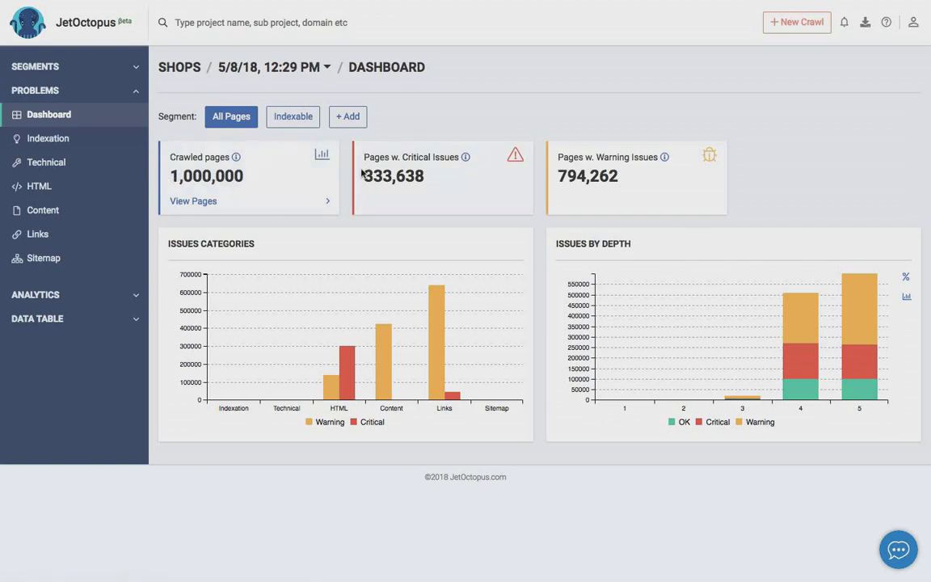
{"action": "left_click_drag", "start_coordinate": [363, 174], "coordinate": [451, 175]}
{"action": "left_click_drag", "start_coordinate": [556, 175], "coordinate": [665, 177]}
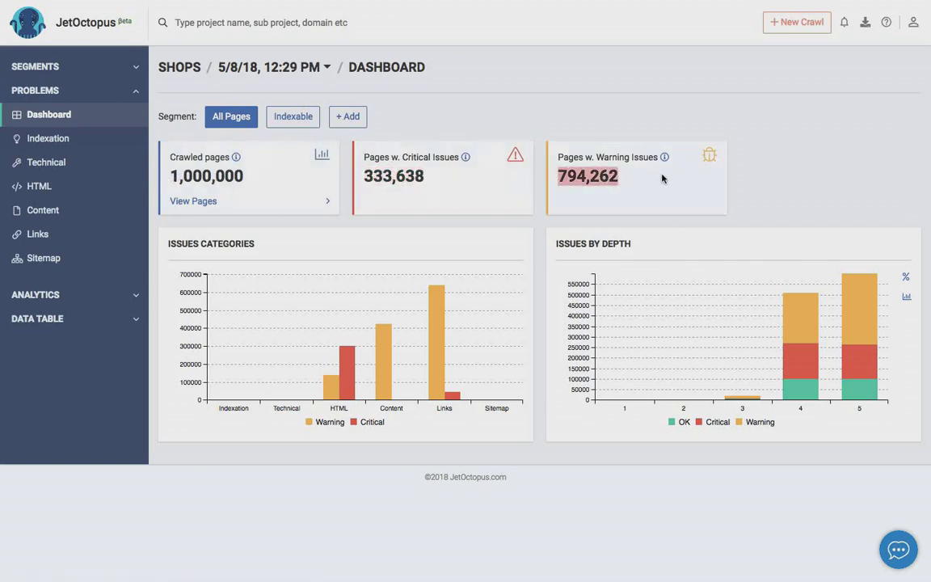
{"action": "left_click", "coordinate": [671, 177]}
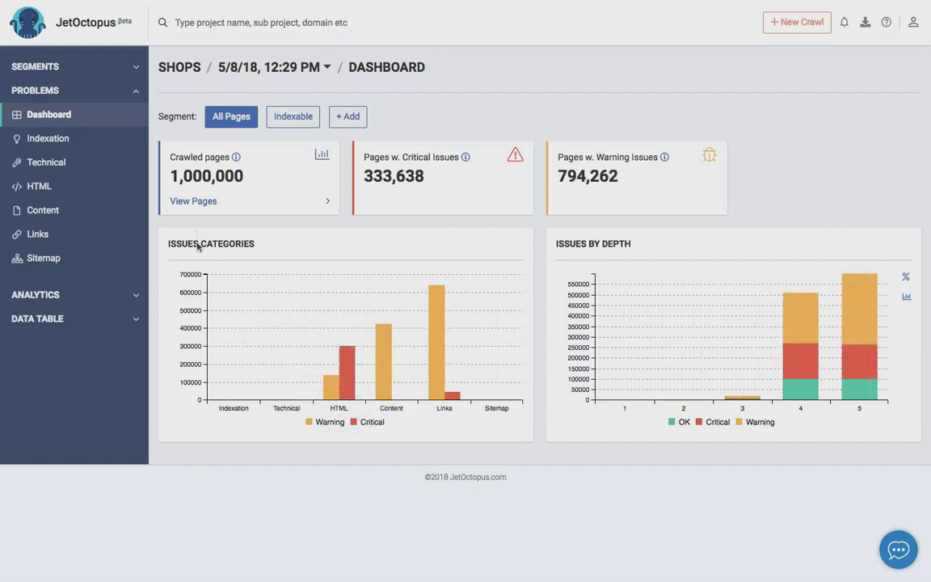
- Open the HTML problems report and examine its critical issues figure and the IFrame tags and No H1 entries in the issues list
{"action": "left_click", "coordinate": [93, 187]}
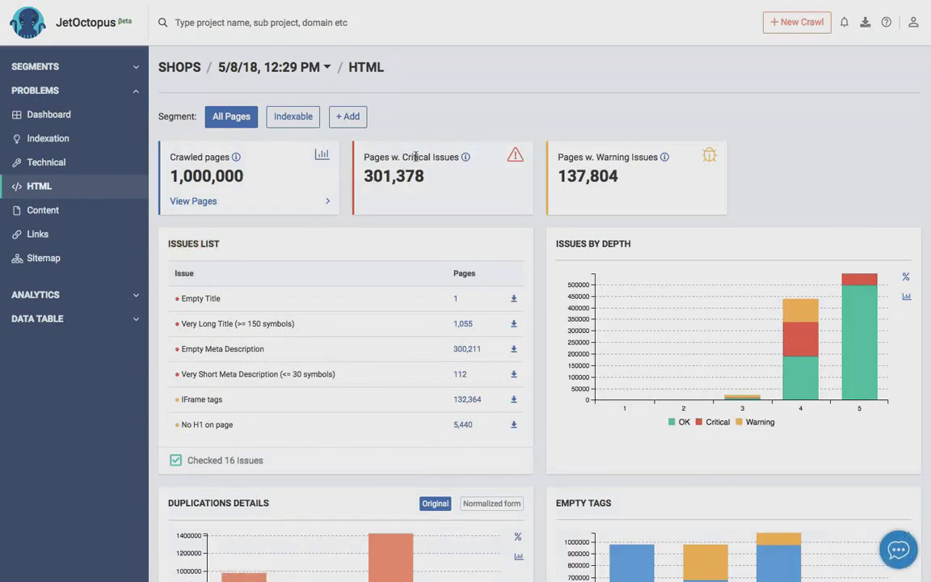
{"action": "left_click_drag", "start_coordinate": [363, 176], "coordinate": [433, 177]}
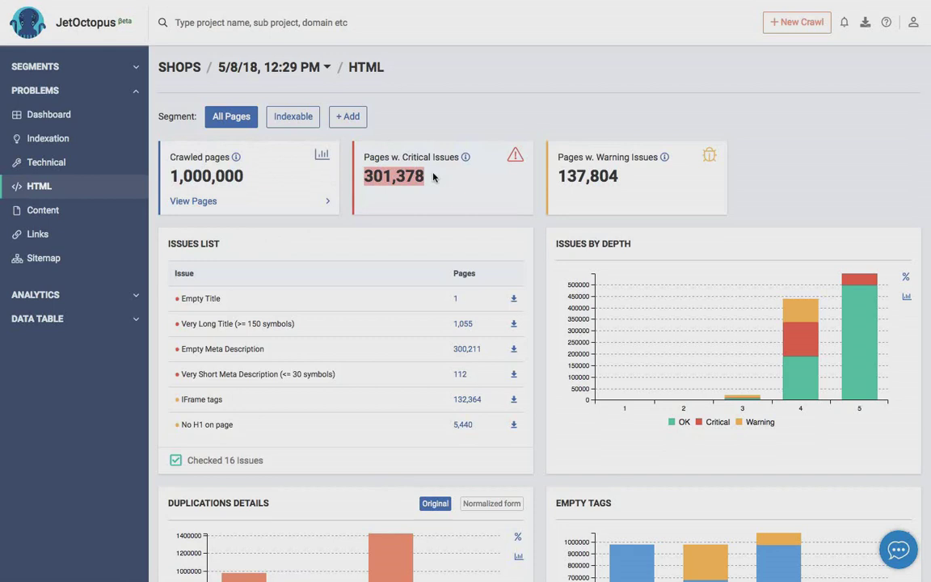
{"action": "left_click", "coordinate": [403, 282]}
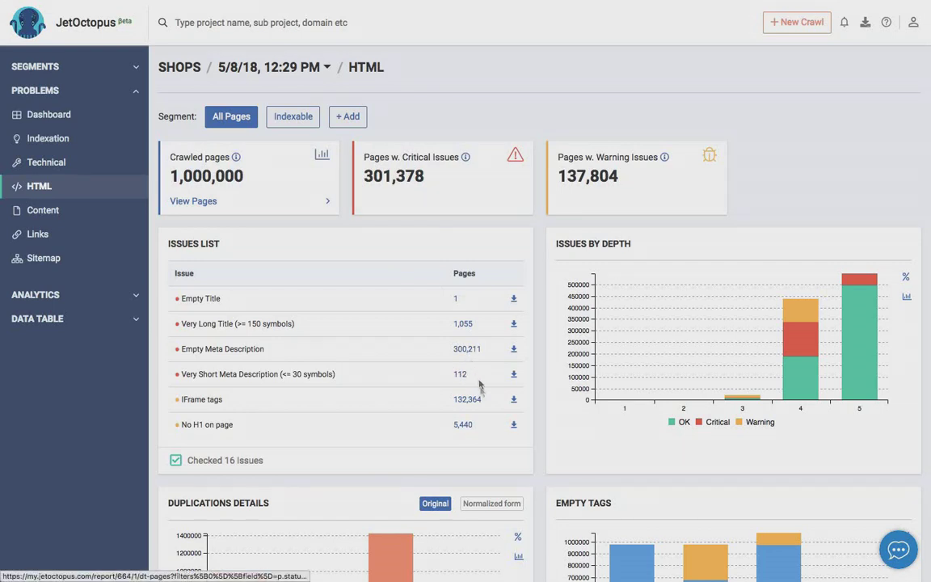
{"action": "left_click_drag", "start_coordinate": [177, 399], "coordinate": [391, 401]}
{"action": "left_click", "coordinate": [392, 403]}
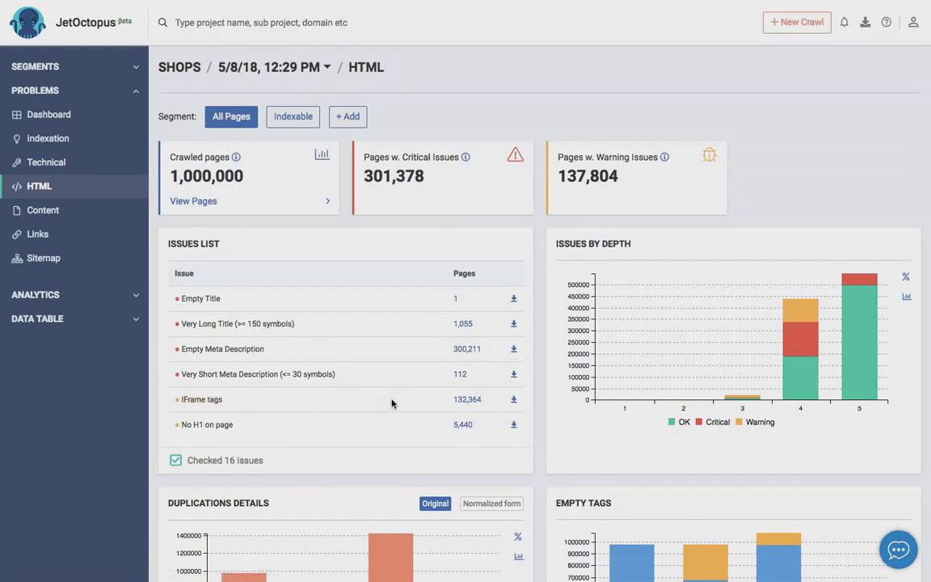
{"action": "triple_click", "coordinate": [203, 425]}
{"action": "left_click", "coordinate": [252, 426]}
- Examine the Duplications Details chart's unique and non-unique values for the title, meta description and H1 tags
{"action": "scroll", "coordinate": [395, 354], "scroll_direction": "down", "scroll_amount": 2}
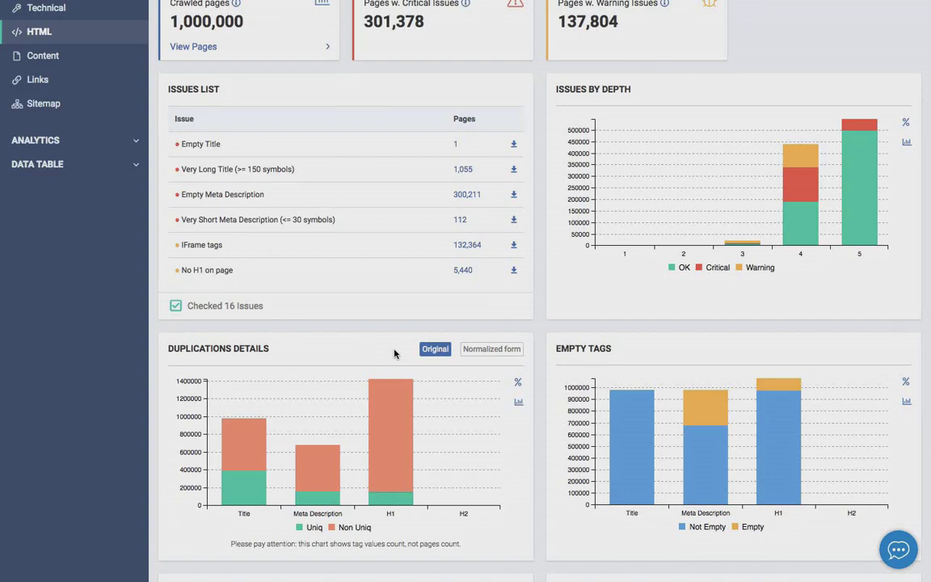
{"action": "scroll", "coordinate": [394, 354], "scroll_direction": "down", "scroll_amount": 1}
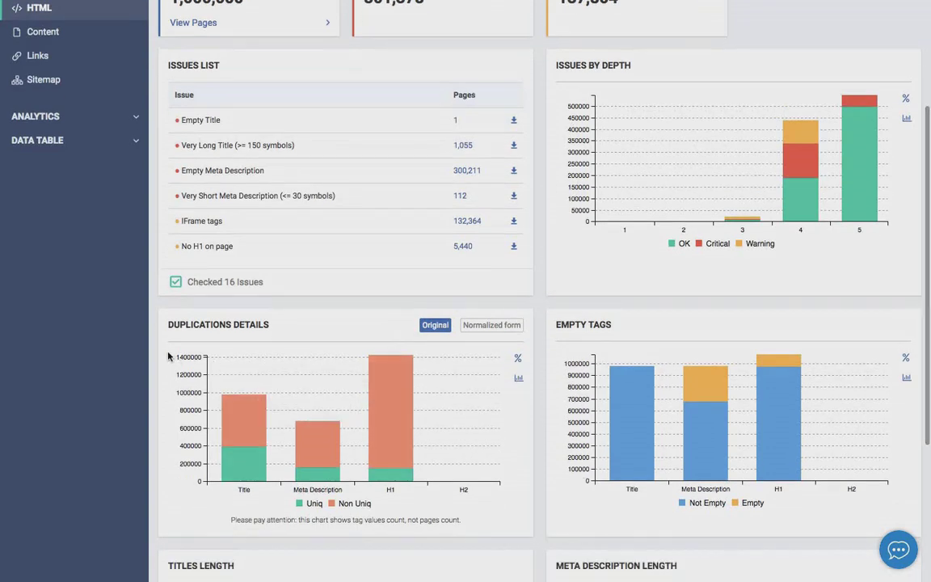
{"action": "mouse_move", "coordinate": [270, 324]}
{"action": "left_mouse_down"}
{"action": "mouse_move", "coordinate": [167, 324]}
{"action": "mouse_move", "coordinate": [252, 323]}
{"action": "left_mouse_up"}
{"action": "left_click", "coordinate": [253, 323]}
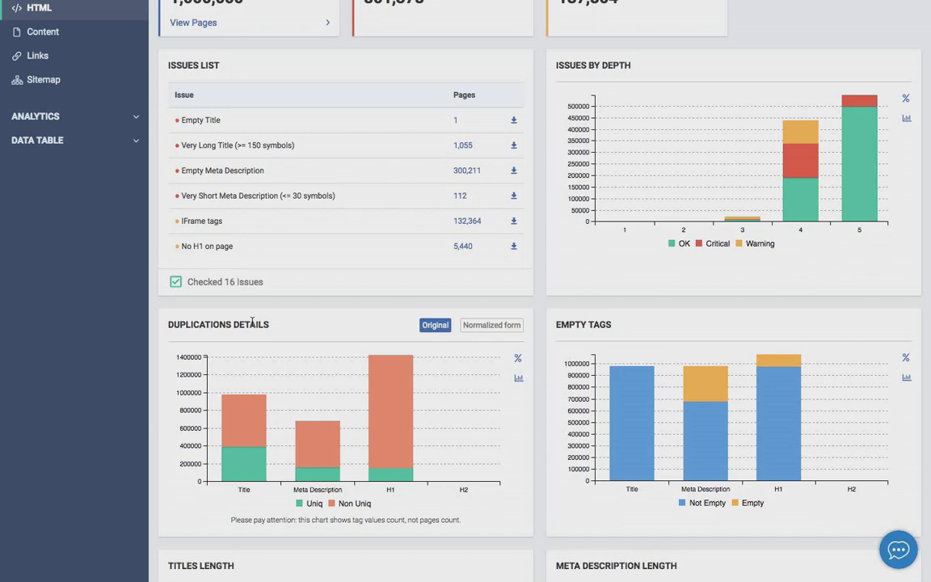
{"action": "mouse_move", "coordinate": [239, 440]}
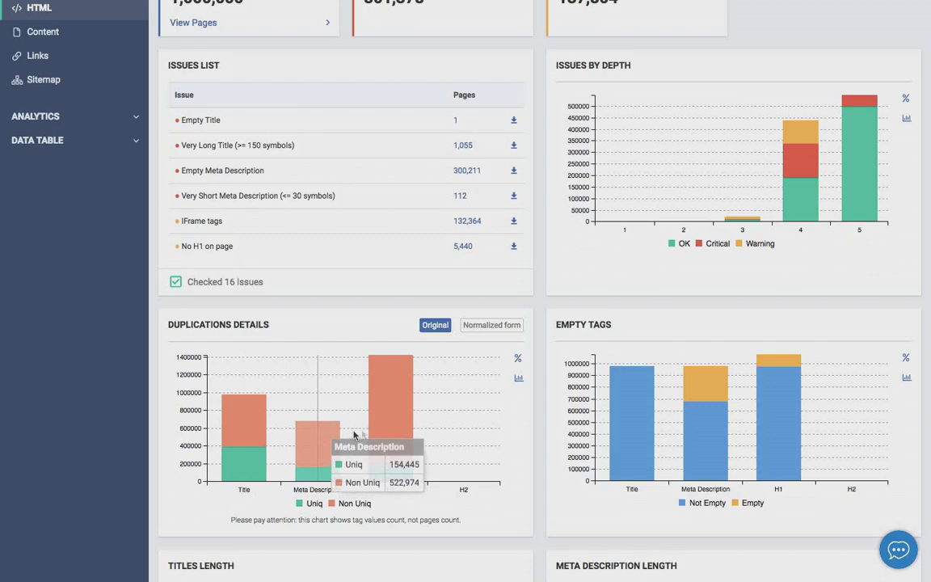
{"action": "mouse_move", "coordinate": [394, 423]}
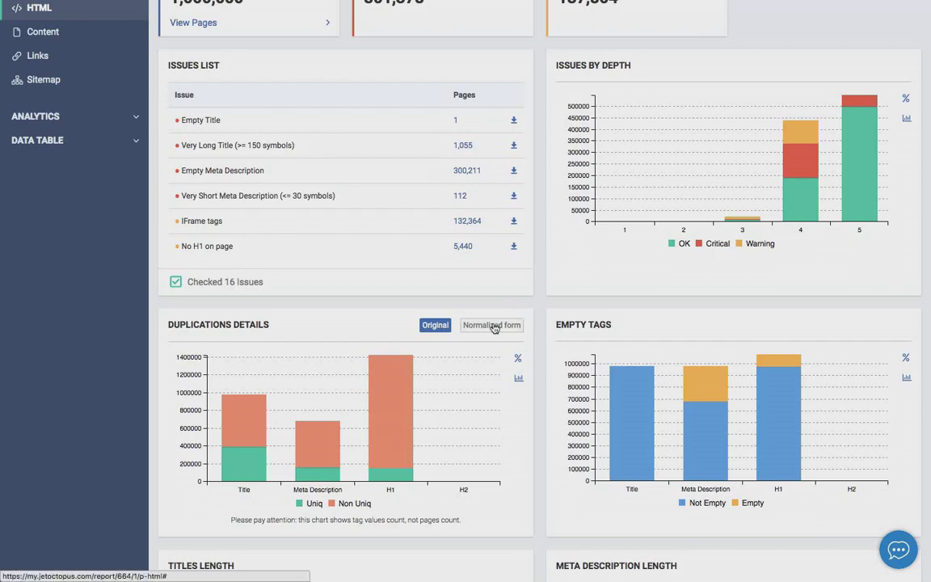
- Switch the Duplications Details chart to normalized form and review the empty tags, title length and meta description length charts
{"action": "left_click", "coordinate": [491, 325]}
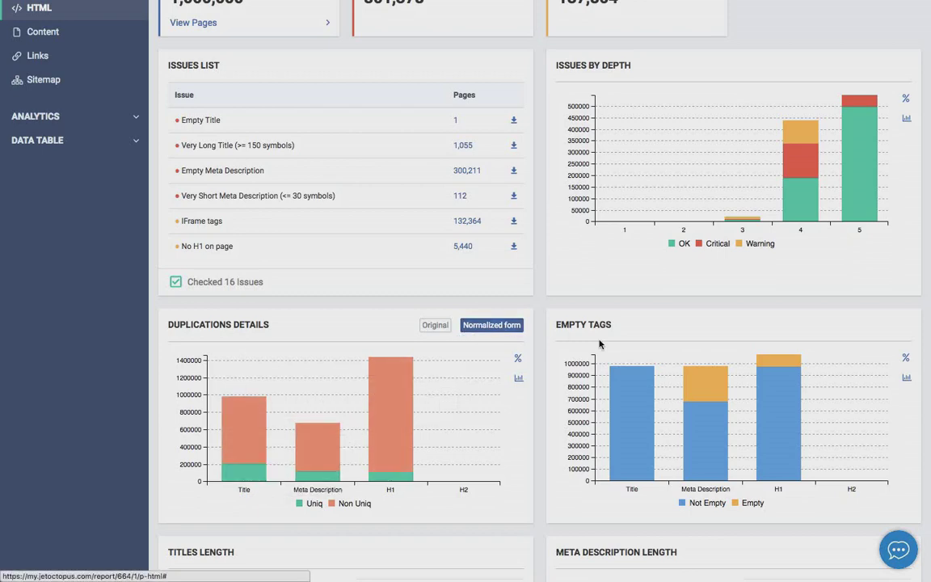
{"action": "scroll", "coordinate": [599, 345], "scroll_direction": "down", "scroll_amount": 1}
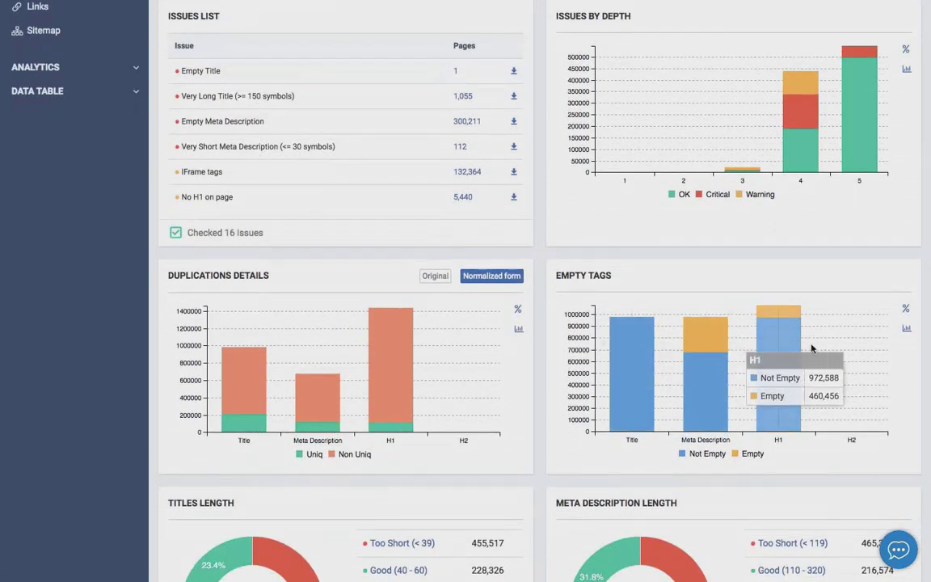
{"action": "scroll", "coordinate": [812, 347], "scroll_direction": "down", "scroll_amount": 3}
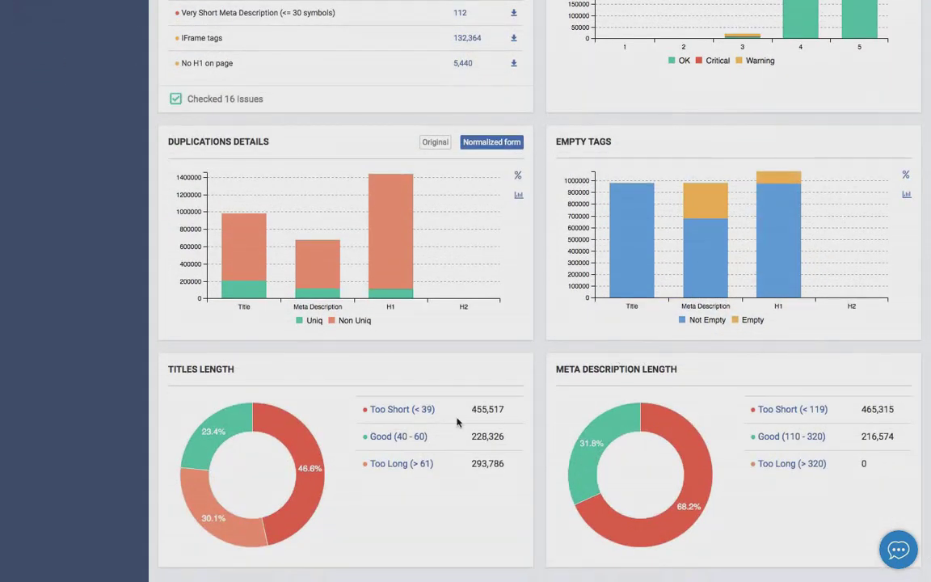
- Open the Technical problems report and review its status codes, load time and page size breakdowns
{"action": "scroll", "coordinate": [703, 386], "scroll_direction": "up", "scroll_amount": 7}
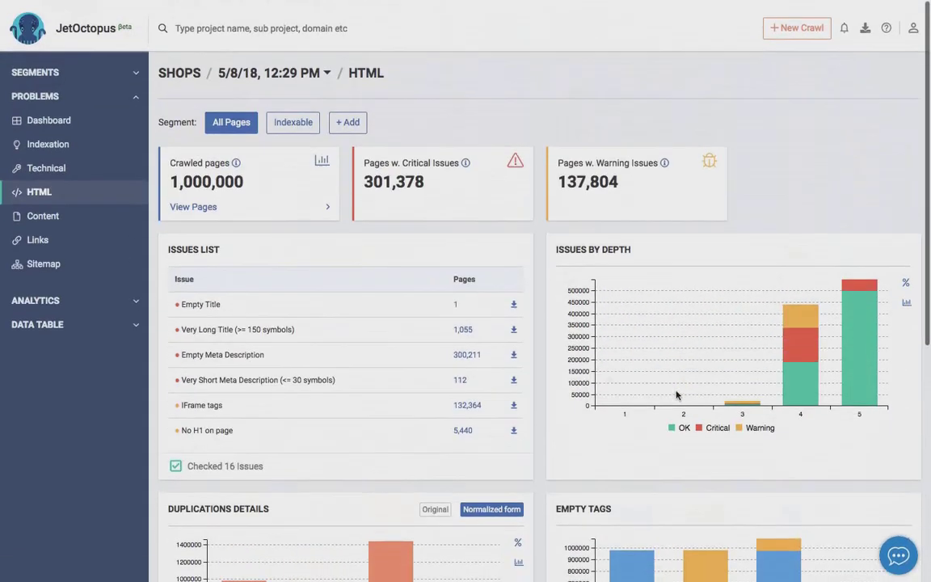
{"action": "left_click", "coordinate": [46, 162]}
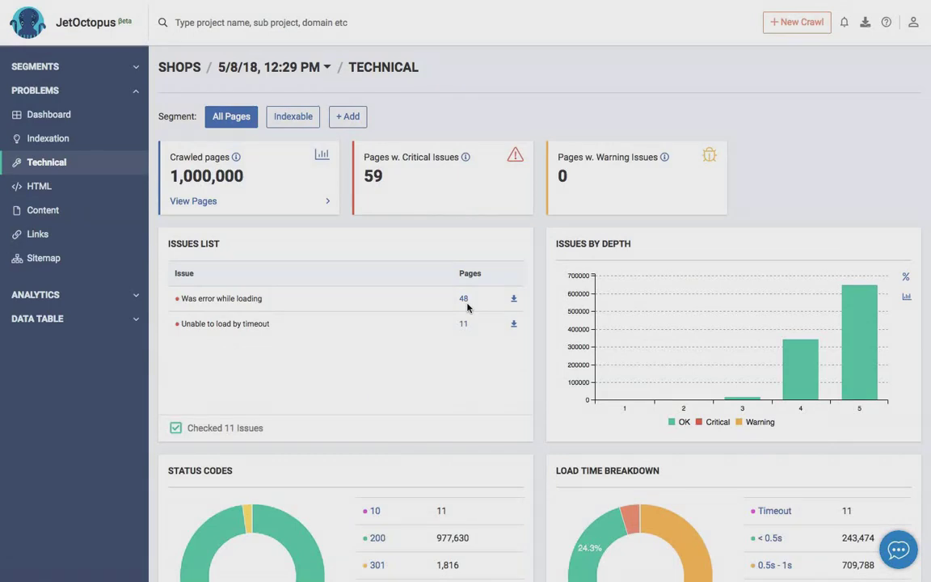
{"action": "scroll", "coordinate": [467, 307], "scroll_direction": "down", "scroll_amount": 3}
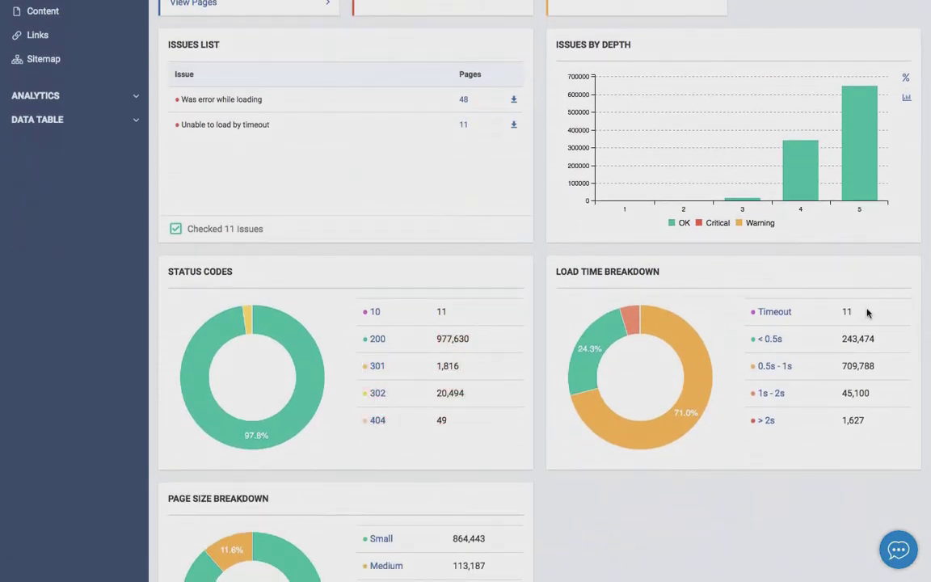
{"action": "scroll", "coordinate": [476, 430], "scroll_direction": "down", "scroll_amount": 3}
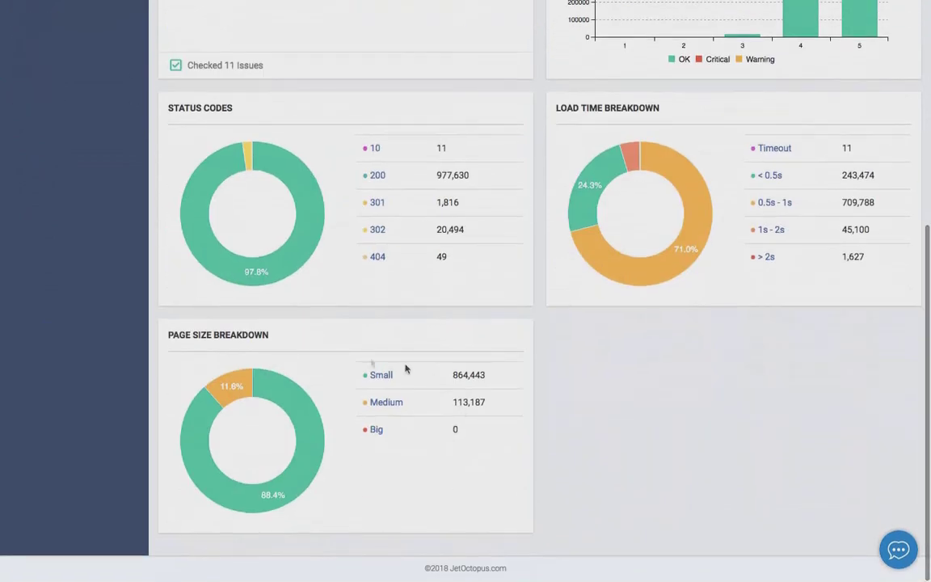
- Open the Content problems report and switch the Words Count Range chart to unique words
{"action": "scroll", "coordinate": [317, 401], "scroll_direction": "up", "scroll_amount": 6}
{"action": "left_click", "coordinate": [64, 208]}
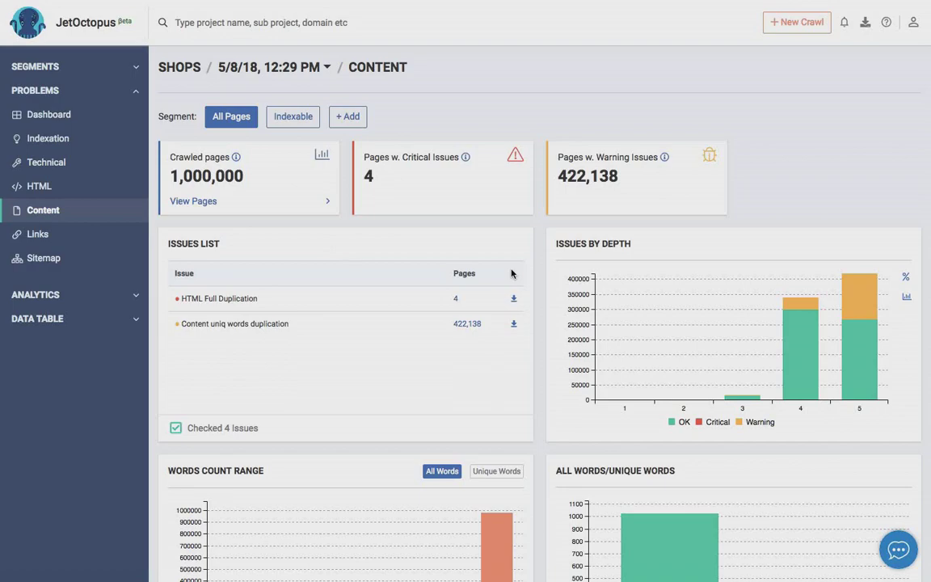
{"action": "scroll", "coordinate": [355, 317], "scroll_direction": "down", "scroll_amount": 3}
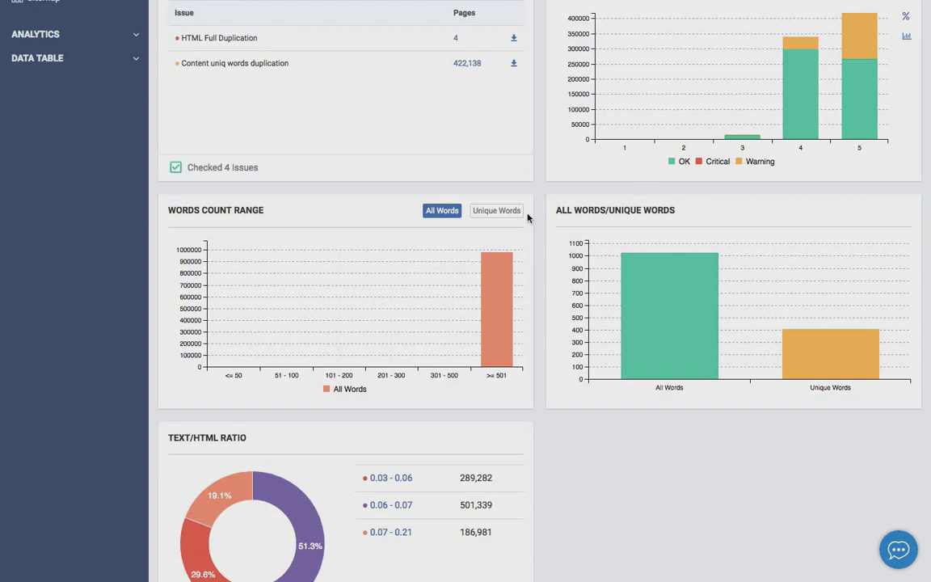
{"action": "left_click", "coordinate": [489, 213]}
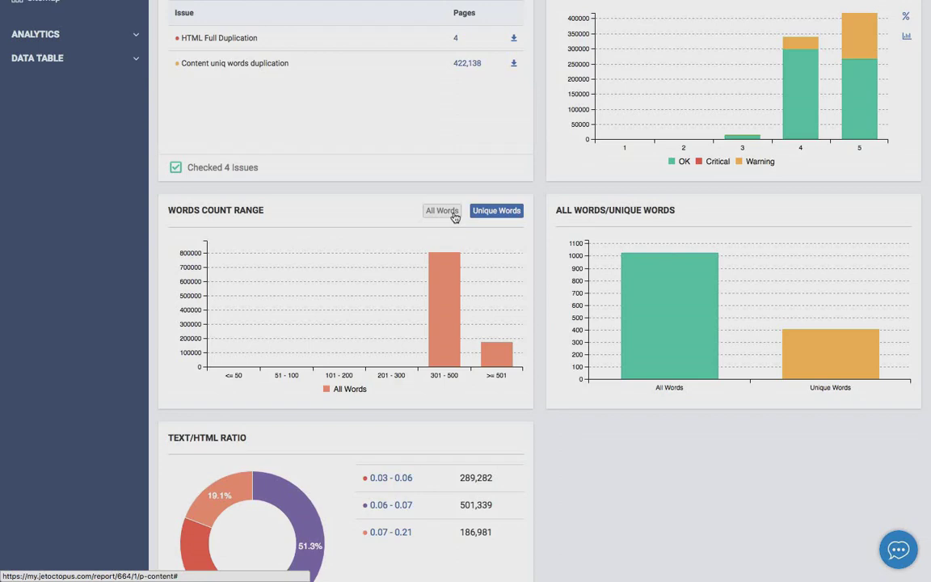
- Examine the averages in the All Words/Unique Words chart and review the Text/HTML Ratio breakdown
{"action": "left_click_drag", "start_coordinate": [555, 210], "coordinate": [692, 210]}
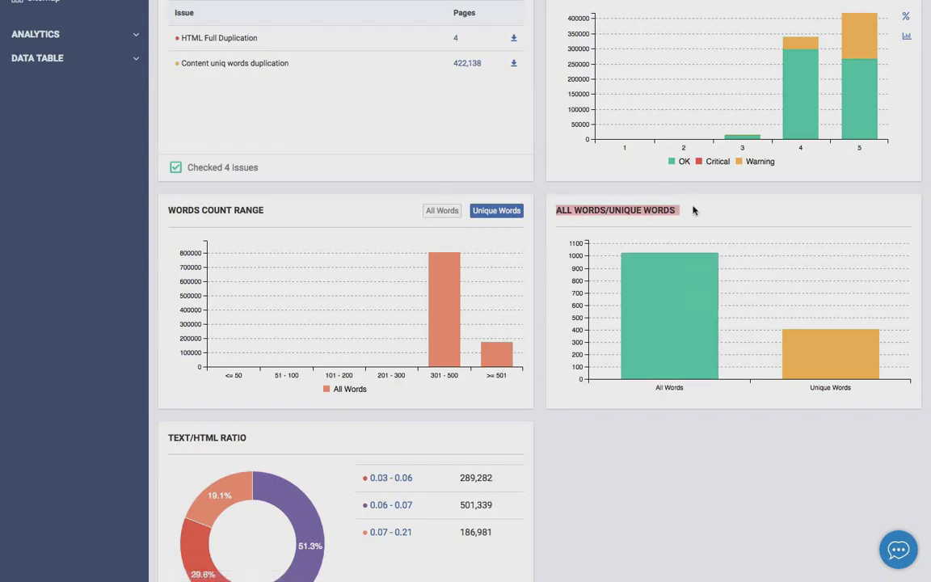
{"action": "mouse_move", "coordinate": [671, 329]}
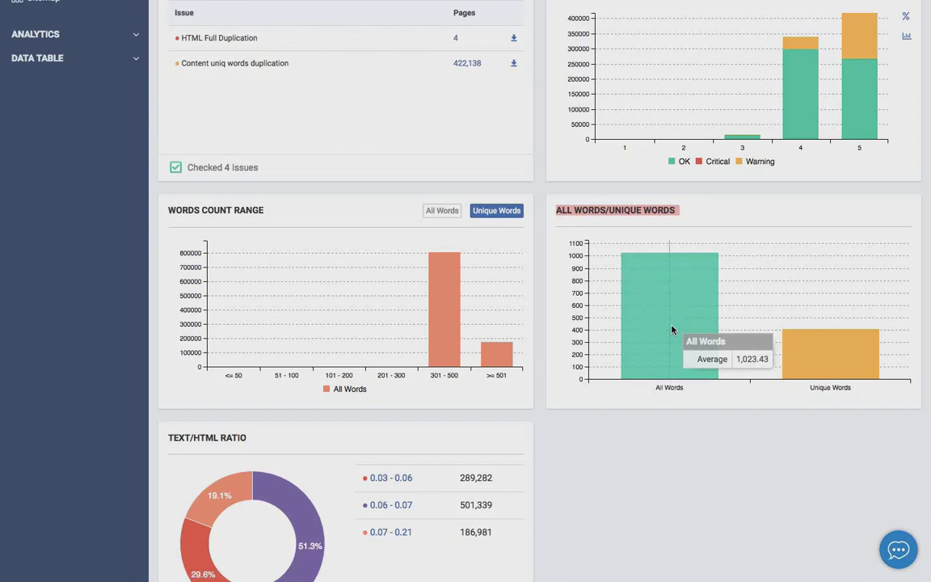
{"action": "mouse_move", "coordinate": [758, 343]}
{"action": "left_click", "coordinate": [763, 344]}
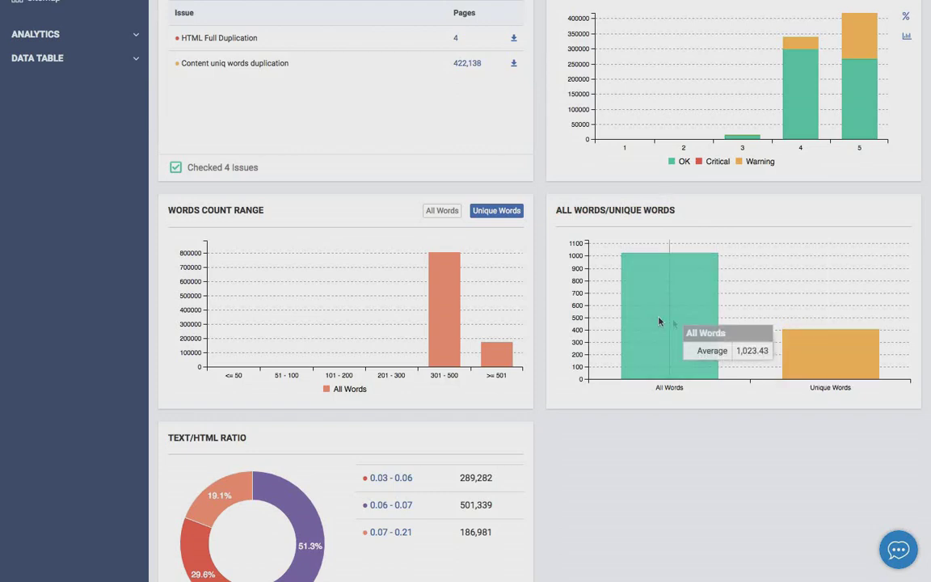
{"action": "mouse_move", "coordinate": [827, 356]}
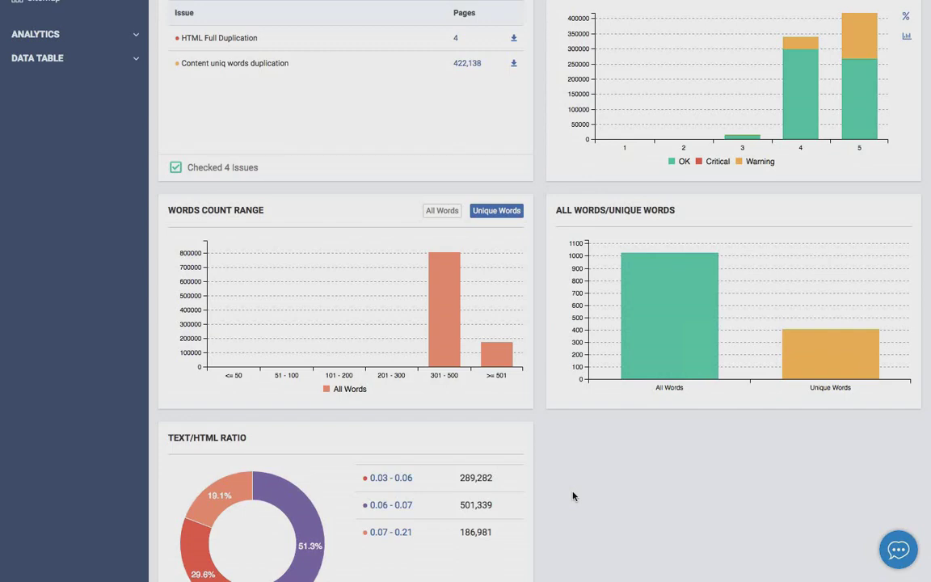
{"action": "scroll", "coordinate": [573, 496], "scroll_direction": "down", "scroll_amount": 3}
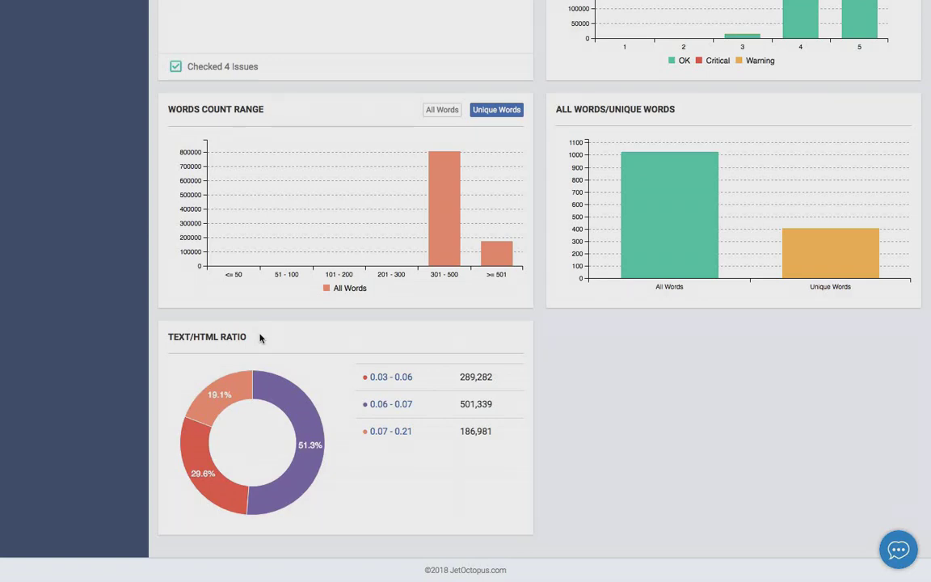
- Open the Links problems report to review the pages with few inlinks
{"action": "scroll", "coordinate": [259, 338], "scroll_direction": "up", "scroll_amount": 5}
{"action": "left_click", "coordinate": [37, 236]}
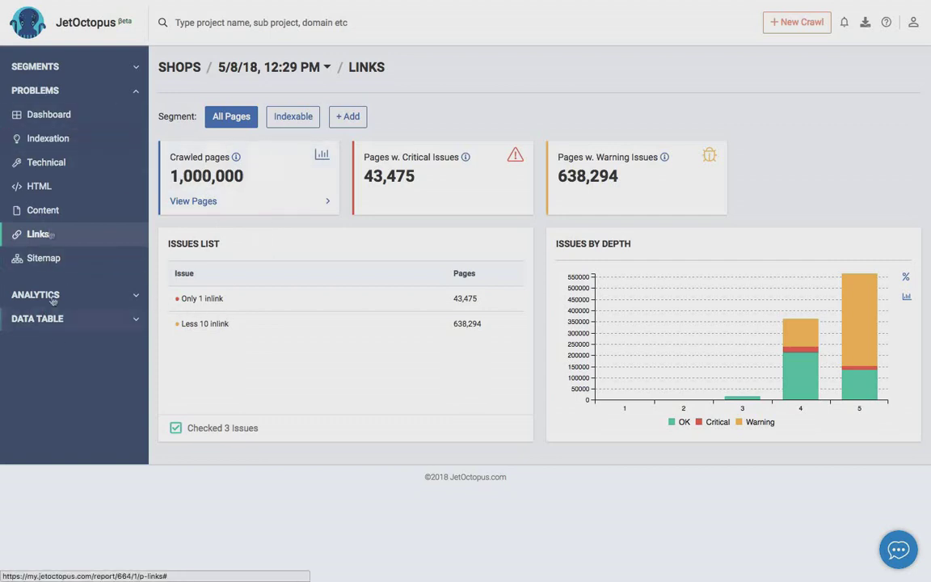
{"action": "left_click", "coordinate": [87, 93]}
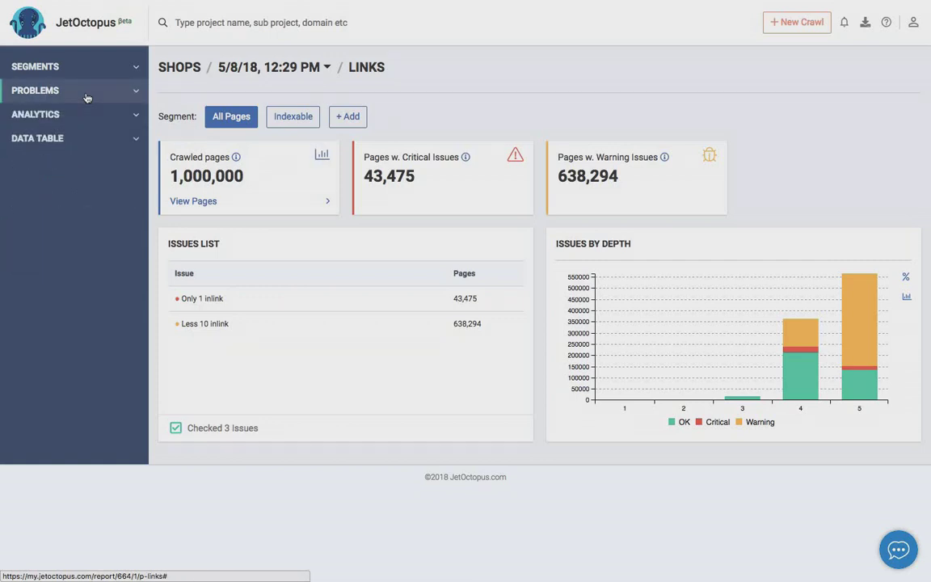
{"action": "left_click", "coordinate": [88, 95]}
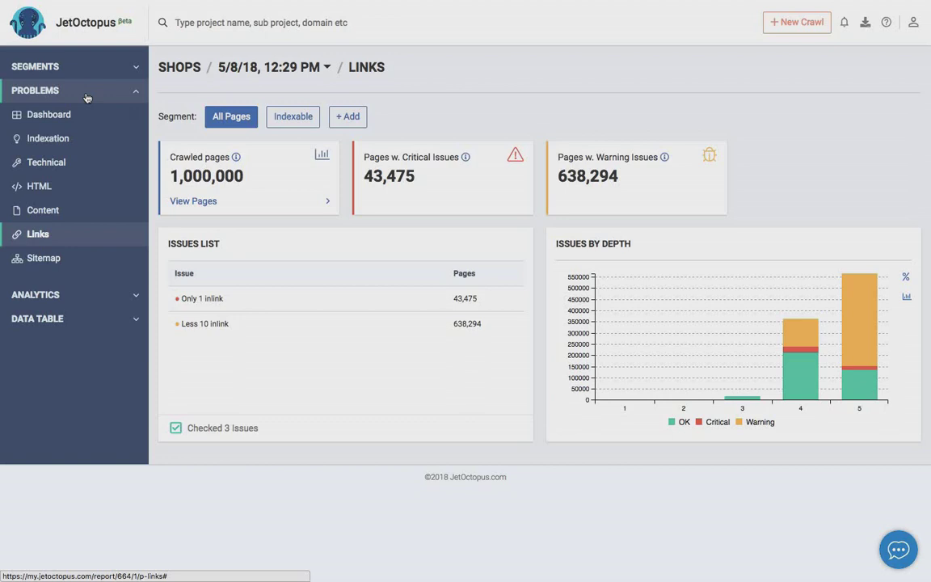
- Open the Analytics dashboard and examine the known pages figure and the Pages Type chart by depth
{"action": "left_click", "coordinate": [84, 93]}
{"action": "left_click", "coordinate": [83, 114]}
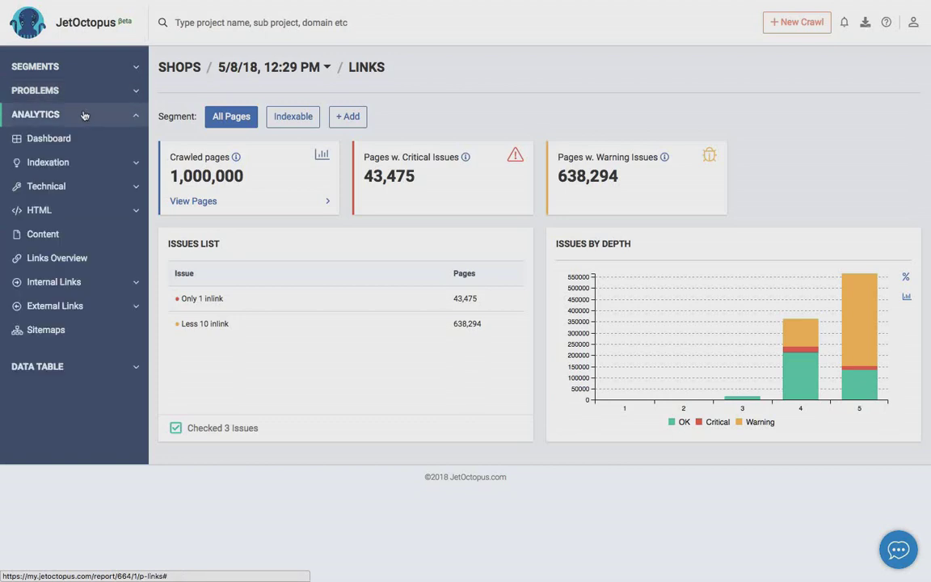
{"action": "left_click", "coordinate": [83, 142]}
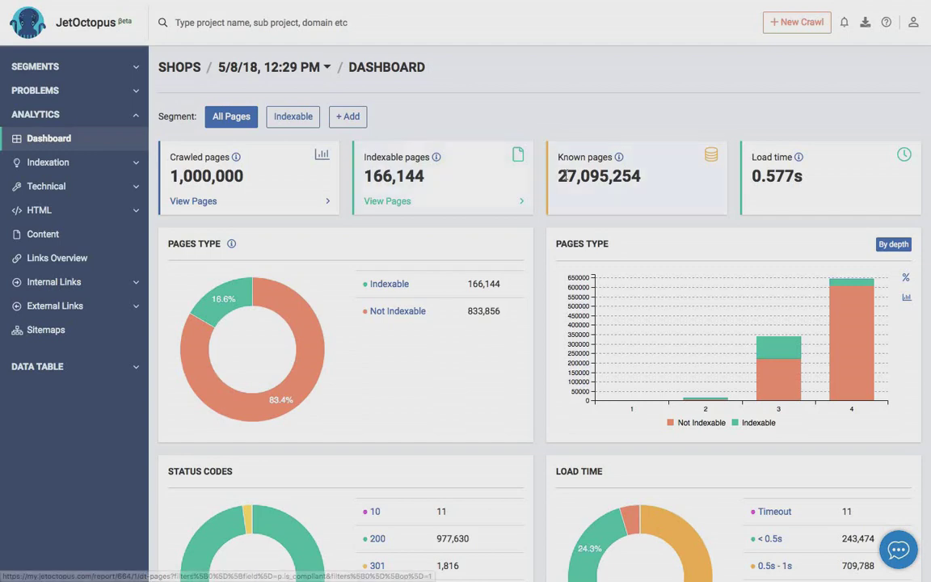
{"action": "left_click_drag", "start_coordinate": [556, 176], "coordinate": [661, 175]}
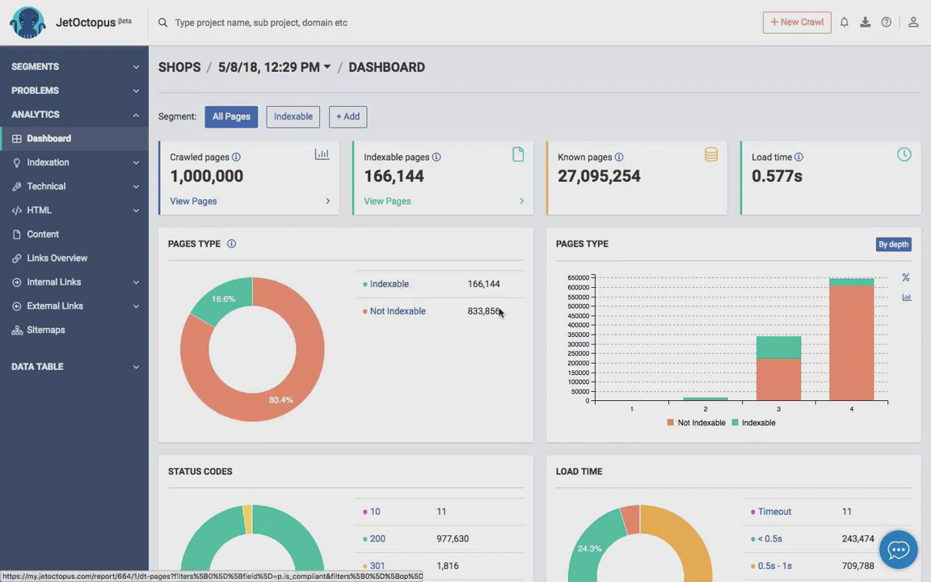
{"action": "mouse_move", "coordinate": [849, 311]}
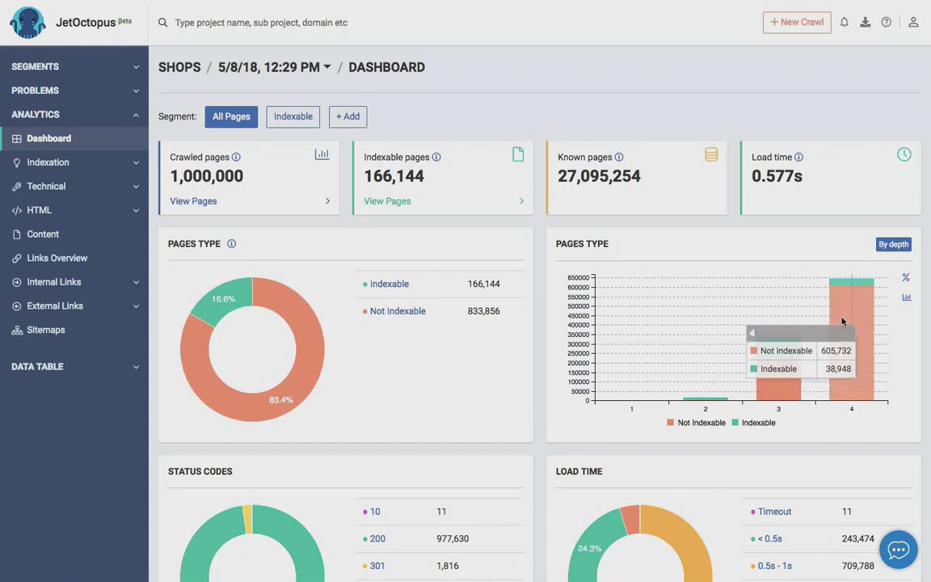
- Open the list of non-indexable pages at depth 4 from the Pages Type chart, then return to the dashboard
{"action": "left_click", "coordinate": [842, 322]}
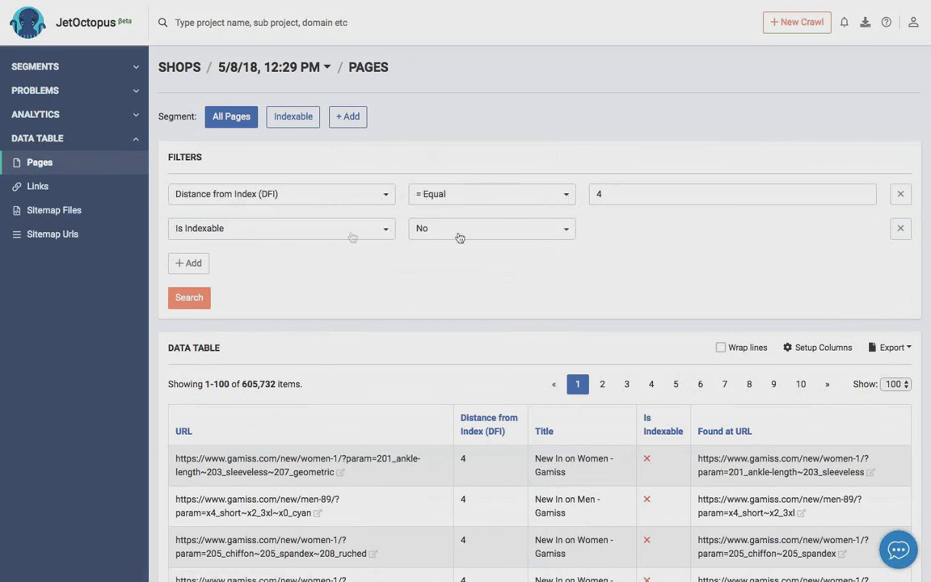
{"action": "triple_click", "coordinate": [406, 384]}
{"action": "left_click", "coordinate": [406, 384]}
{"action": "scroll", "coordinate": [406, 384], "scroll_direction": "left", "scroll_amount": 5}
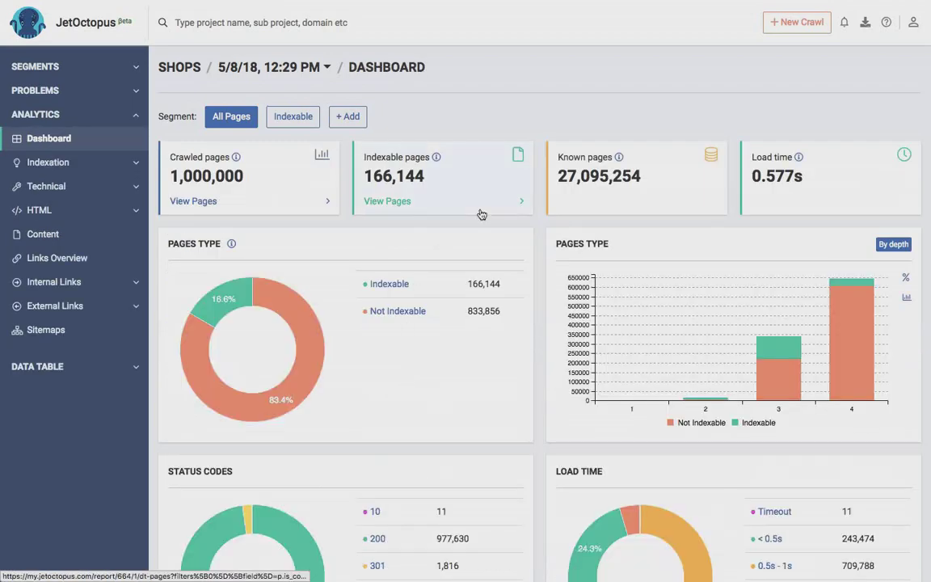
- Review the dashboard's Status Codes, Load Time, Top Directories and Links Distribution charts
{"action": "scroll", "coordinate": [480, 213], "scroll_direction": "down", "scroll_amount": 3}
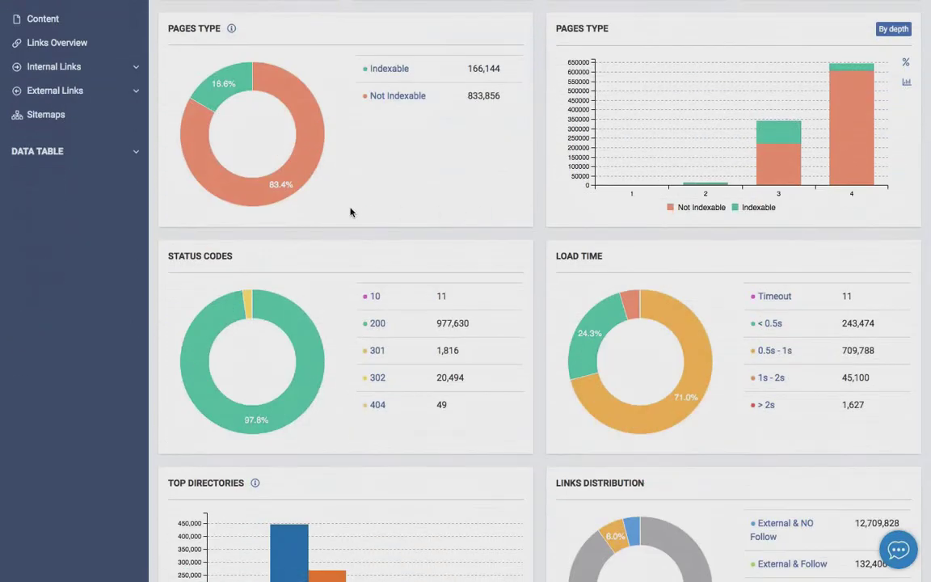
{"action": "scroll", "coordinate": [352, 213], "scroll_direction": "up", "scroll_amount": 3}
{"action": "scroll", "coordinate": [351, 212], "scroll_direction": "down", "scroll_amount": 4}
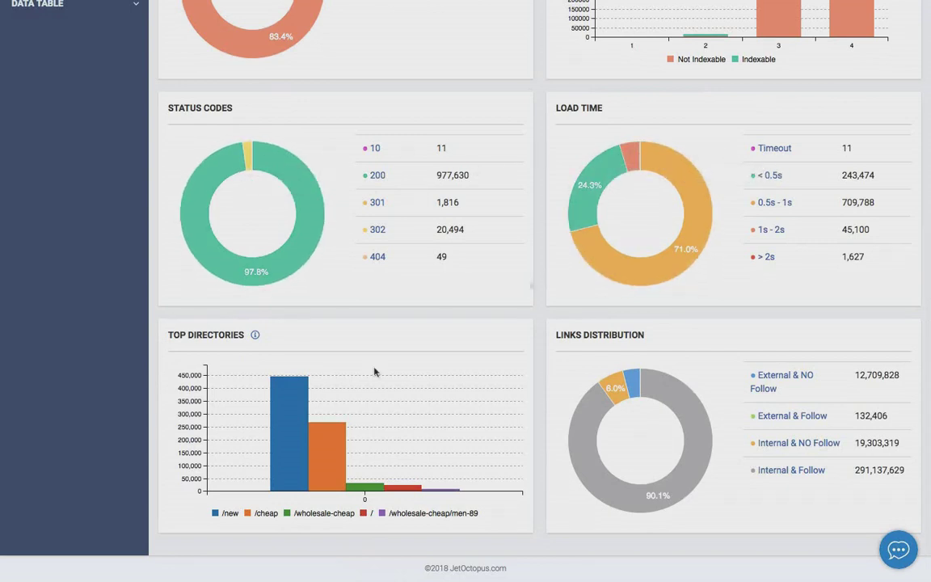
{"action": "mouse_move", "coordinate": [291, 426]}
{"action": "left_click_drag", "start_coordinate": [873, 360], "coordinate": [885, 489]}
{"action": "left_click", "coordinate": [885, 489]}
{"action": "scroll", "coordinate": [545, 339], "scroll_direction": "up", "scroll_amount": 5}
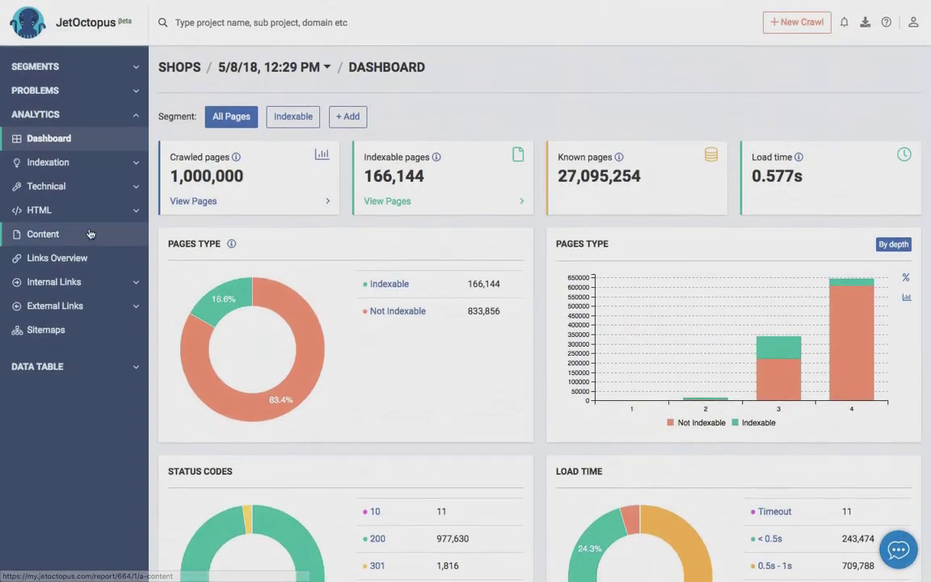
- Open the Indexation analytics report and examine the Pages Structure charts
{"action": "left_click", "coordinate": [89, 164]}
{"action": "left_click", "coordinate": [87, 192]}
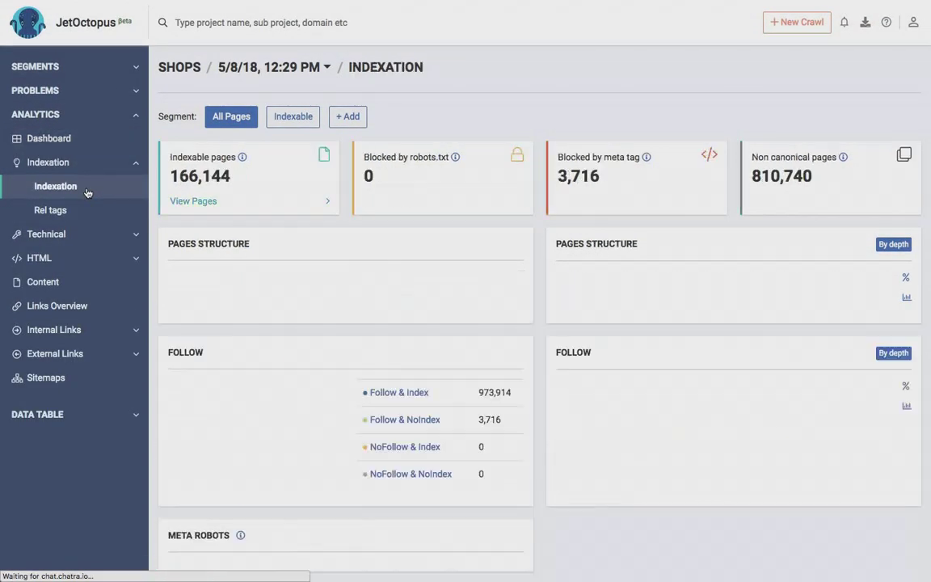
{"action": "left_click_drag", "start_coordinate": [171, 242], "coordinate": [330, 245]}
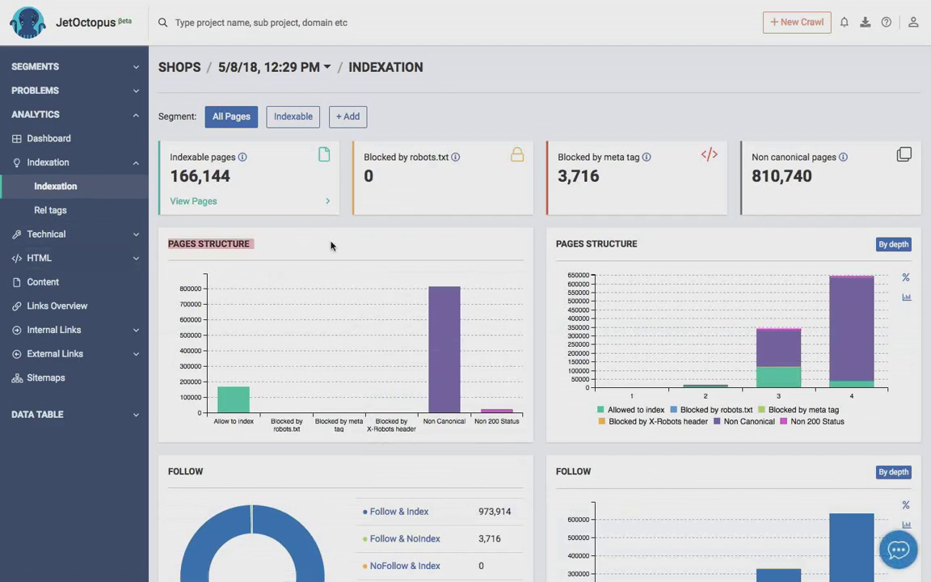
{"action": "left_click", "coordinate": [331, 245]}
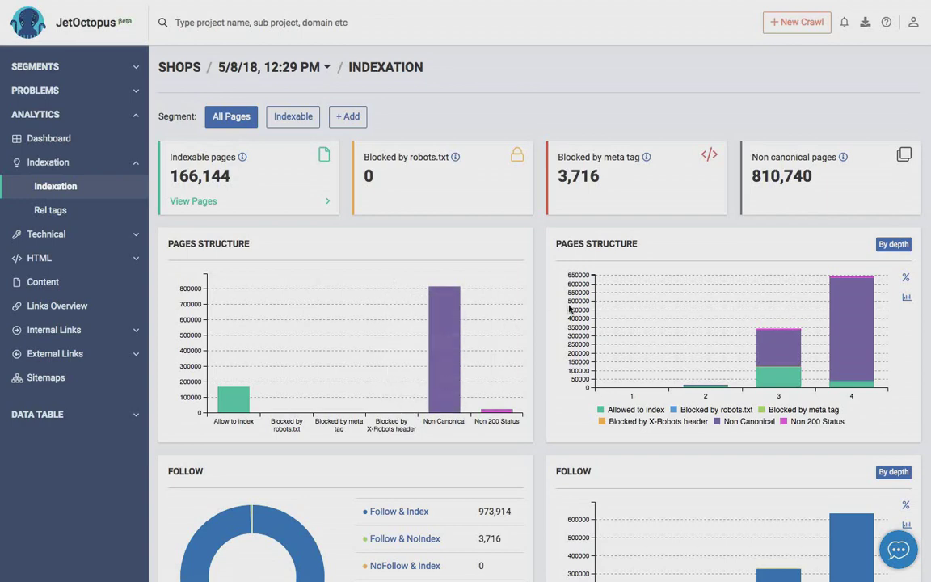
- Examine the Follow charts and the page counts per directive in the Meta Robots chart
{"action": "scroll", "coordinate": [569, 308], "scroll_direction": "down", "scroll_amount": 5}
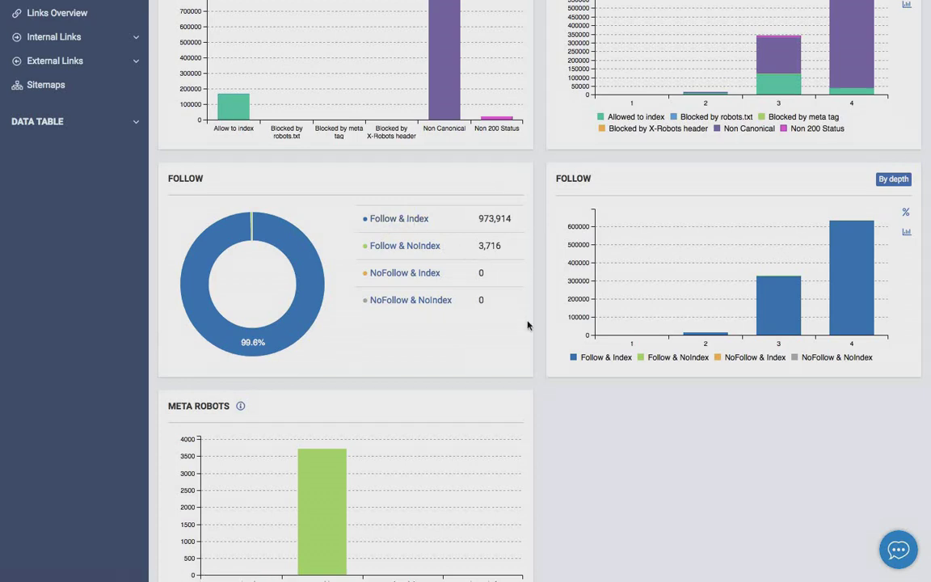
{"action": "scroll", "coordinate": [499, 360], "scroll_direction": "down", "scroll_amount": 2}
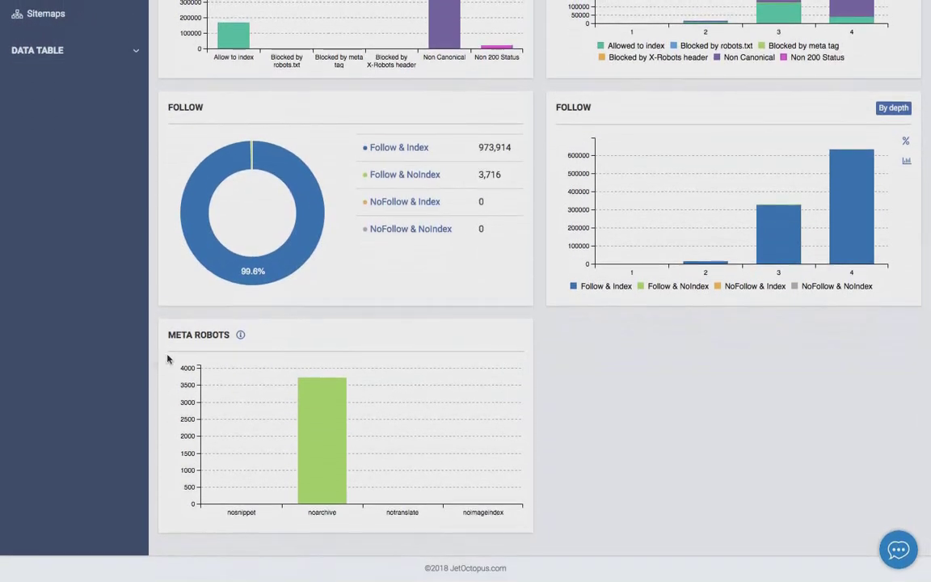
{"action": "left_click_drag", "start_coordinate": [167, 332], "coordinate": [295, 335]}
{"action": "left_click", "coordinate": [295, 338]}
{"action": "mouse_move", "coordinate": [267, 443]}
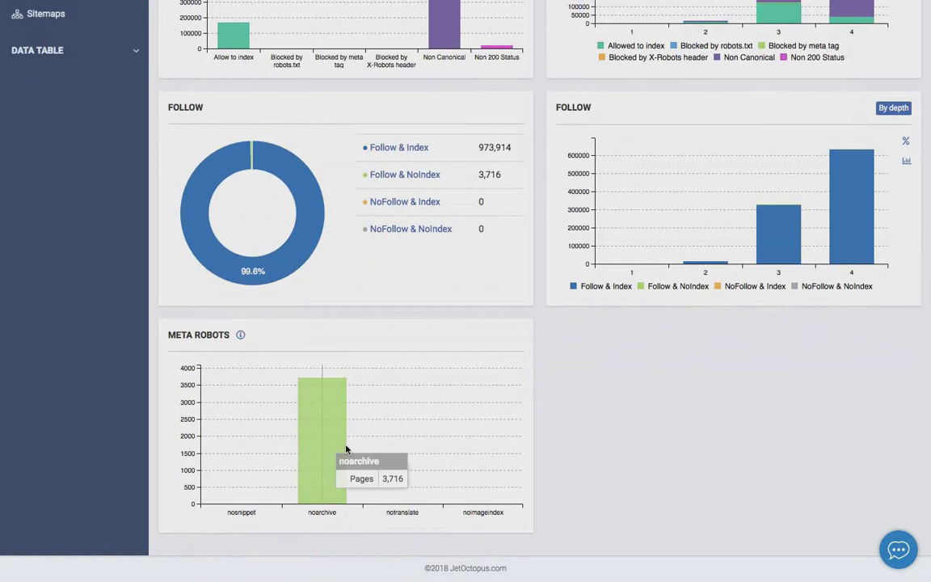
{"action": "mouse_move", "coordinate": [463, 458]}
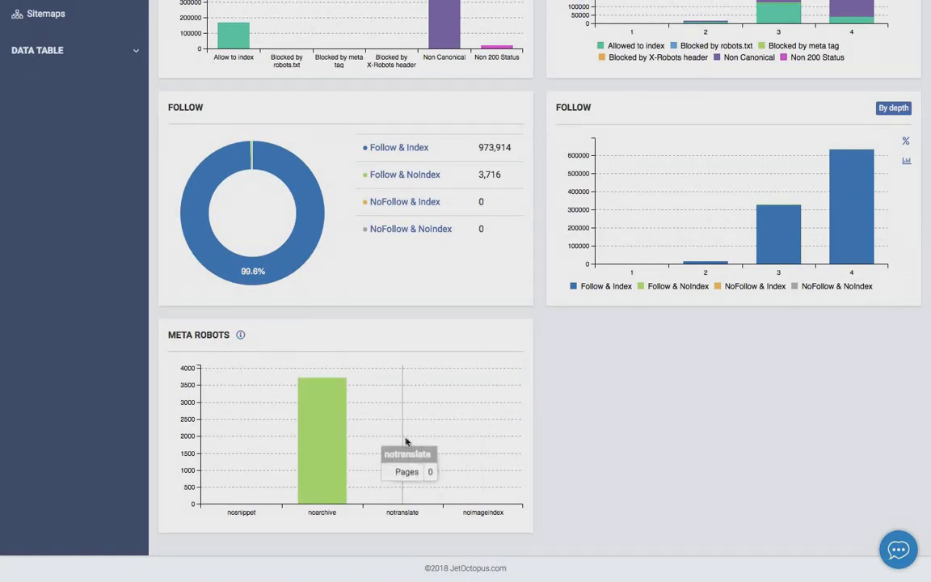
{"action": "mouse_move", "coordinate": [281, 417]}
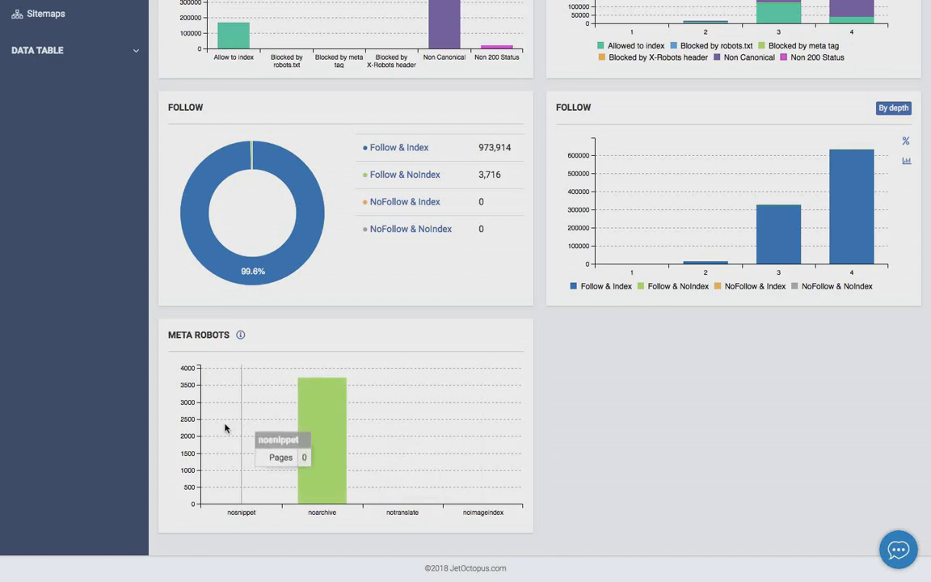
{"action": "mouse_move", "coordinate": [320, 413]}
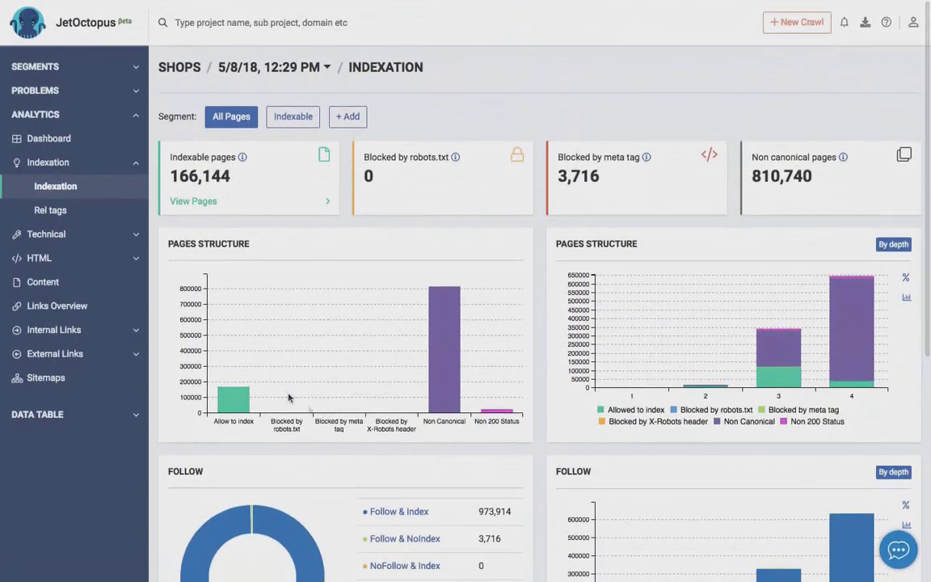
- Open the Rel tags report and review the Canonical Structure breakdown
{"action": "left_click", "coordinate": [142, 211]}
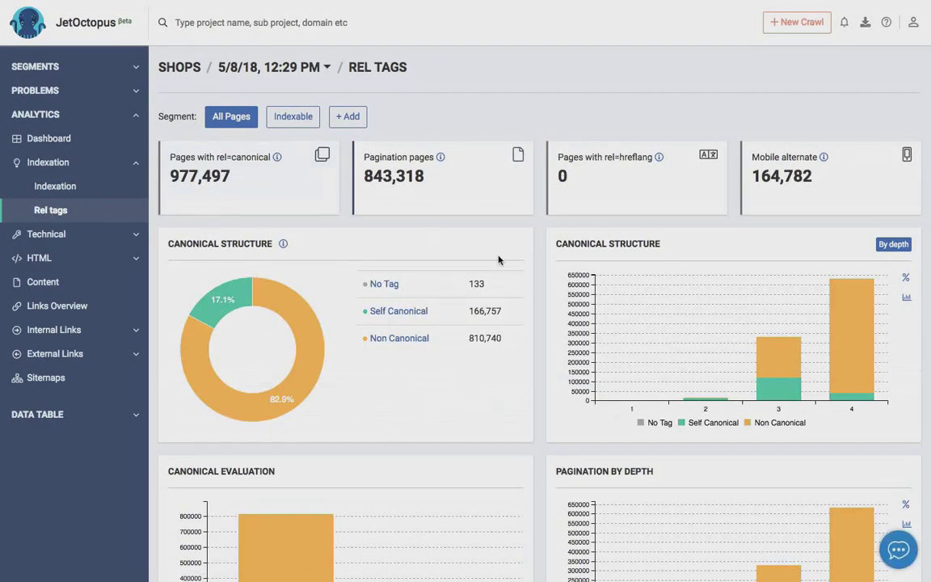
{"action": "left_click_drag", "start_coordinate": [498, 260], "coordinate": [505, 345]}
{"action": "left_click", "coordinate": [504, 344]}
- Examine the non canonical and canonized page counts in the Canonical Evaluation chart
{"action": "scroll", "coordinate": [484, 358], "scroll_direction": "down", "scroll_amount": 3}
{"action": "left_click_drag", "start_coordinate": [167, 297], "coordinate": [283, 293]}
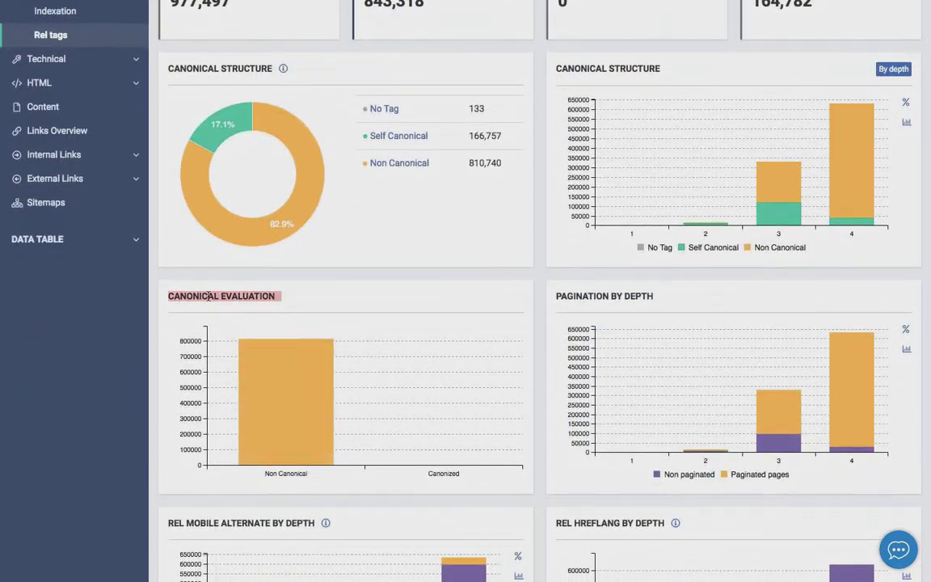
{"action": "left_click", "coordinate": [419, 284]}
{"action": "mouse_move", "coordinate": [270, 389]}
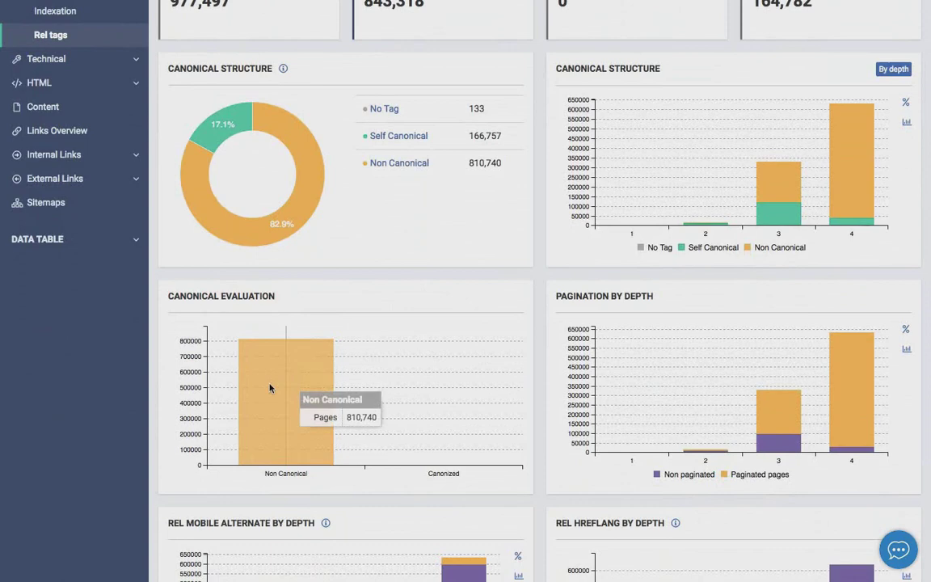
{"action": "mouse_move", "coordinate": [404, 398]}
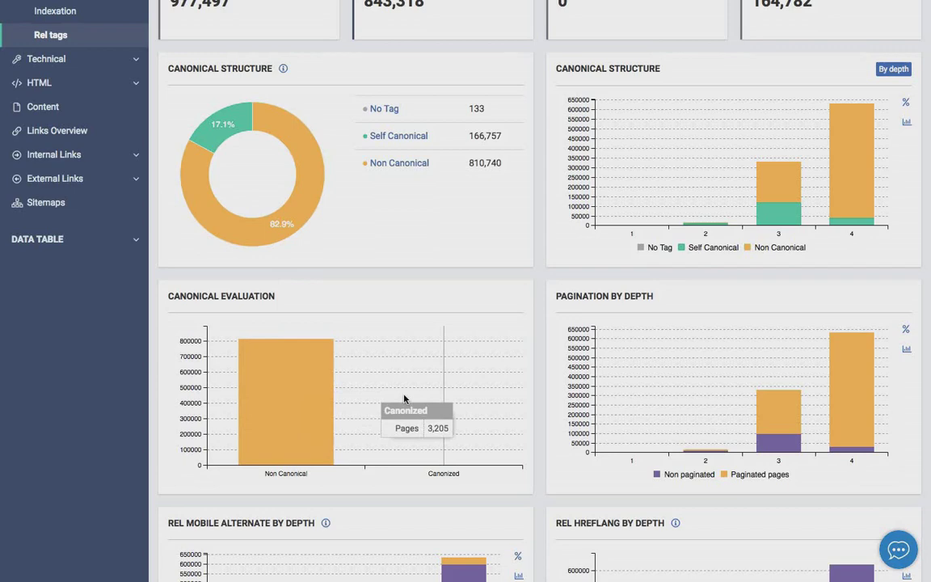
{"action": "mouse_move", "coordinate": [459, 387]}
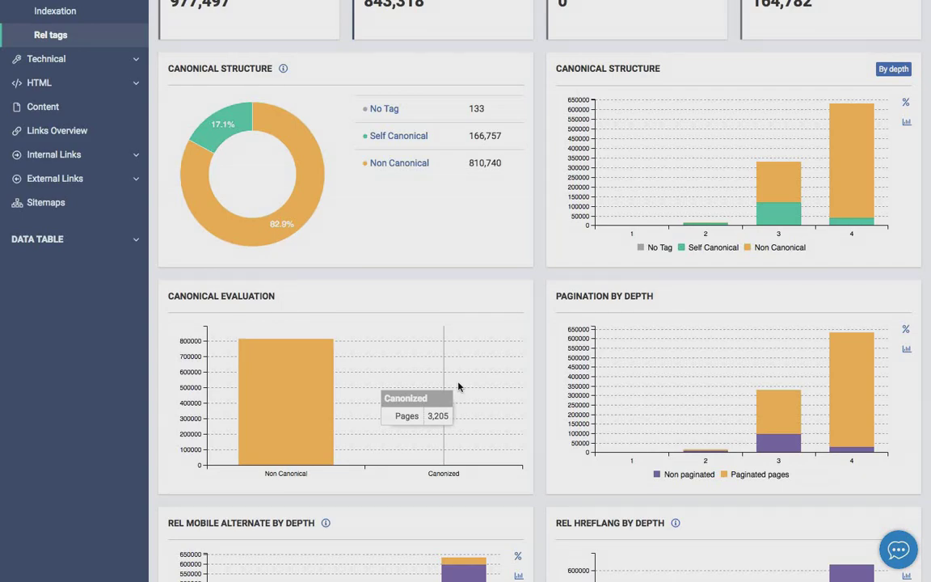
- Review the pagination, rel mobile alternate and rel hreflang charts by depth
{"action": "scroll", "coordinate": [458, 387], "scroll_direction": "down", "scroll_amount": 1}
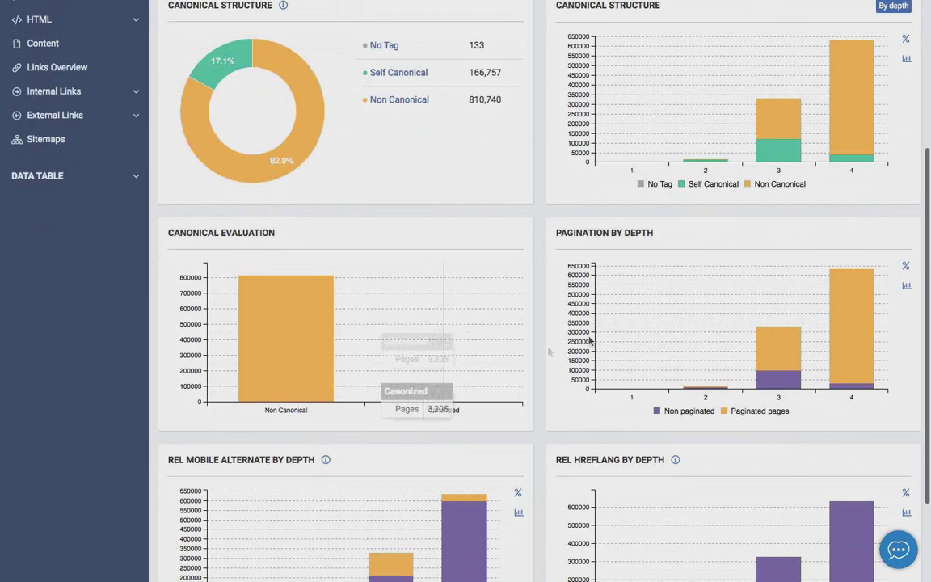
{"action": "scroll", "coordinate": [845, 246], "scroll_direction": "down", "scroll_amount": 2}
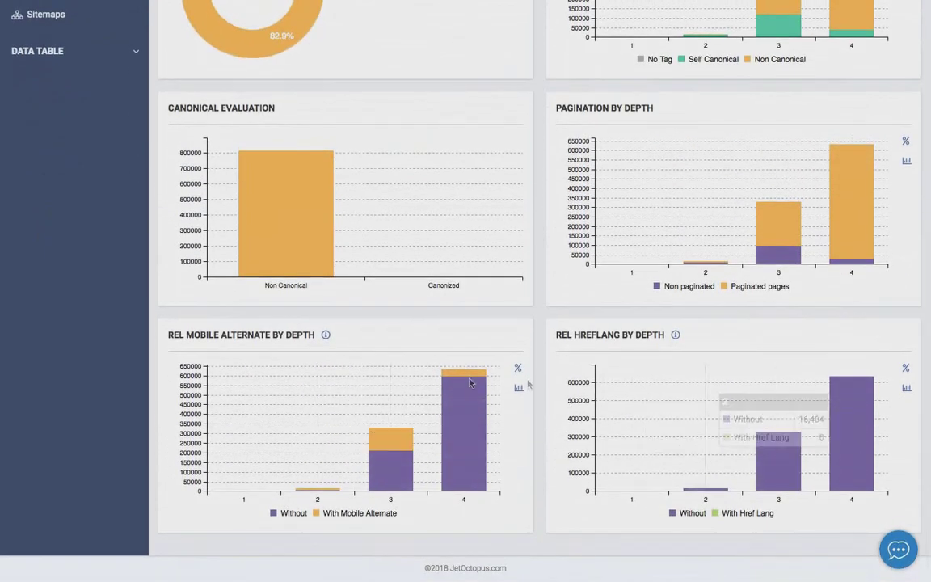
{"action": "scroll", "coordinate": [453, 381], "scroll_direction": "up", "scroll_amount": 6}
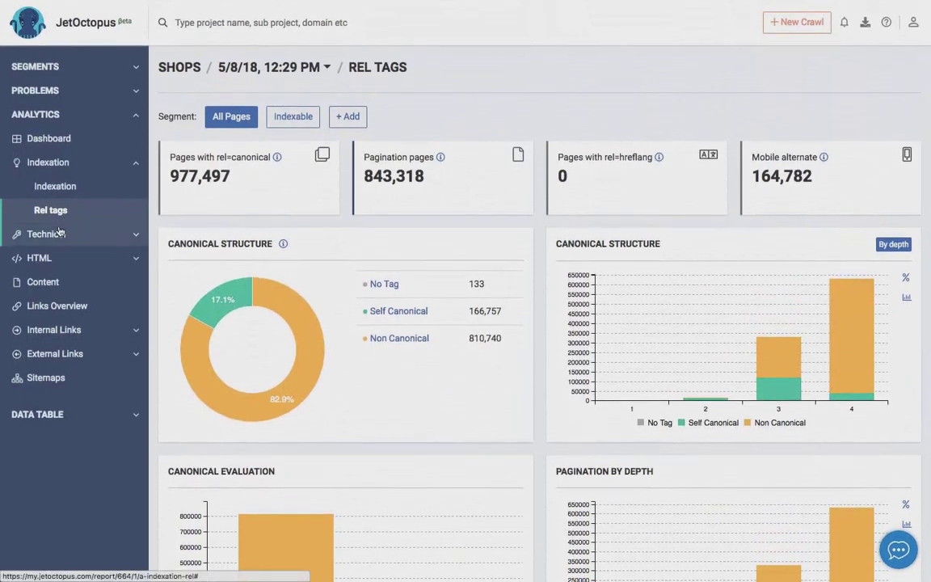
- Open the technical Performance report and examine the 0.5s - 1s and Timeout rows of the Load Time Breakdown
{"action": "left_click", "coordinate": [59, 233]}
{"action": "left_click", "coordinate": [61, 259]}
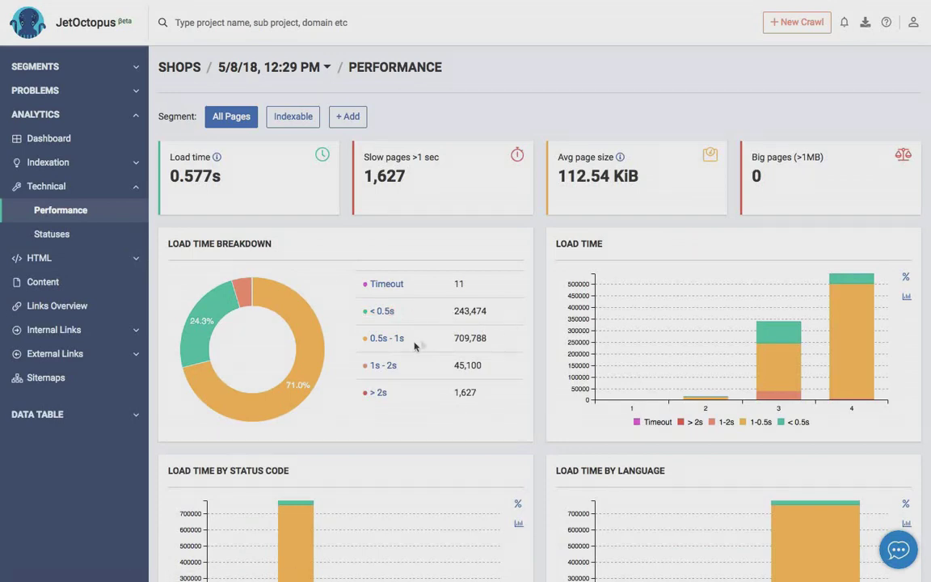
{"action": "left_click_drag", "start_coordinate": [495, 344], "coordinate": [303, 340]}
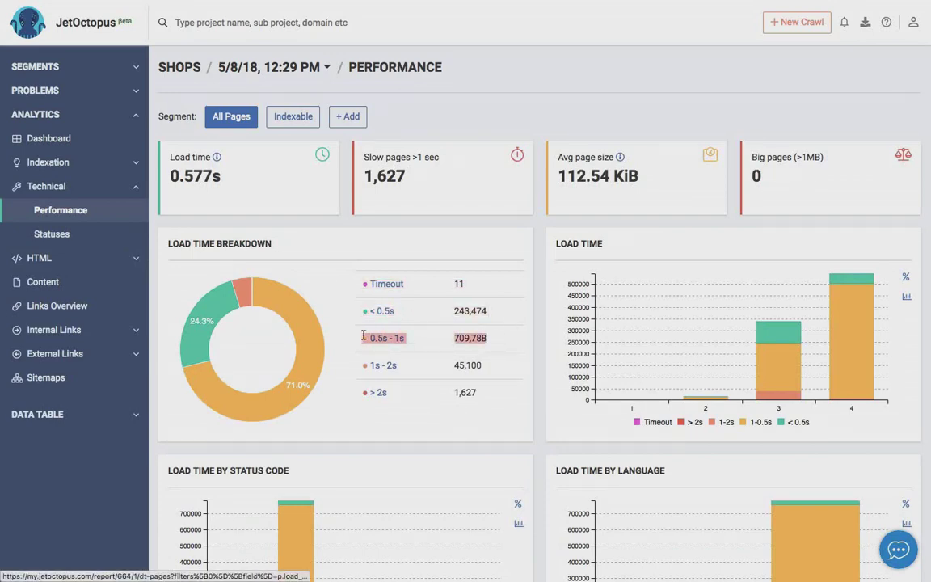
{"action": "left_click", "coordinate": [485, 341]}
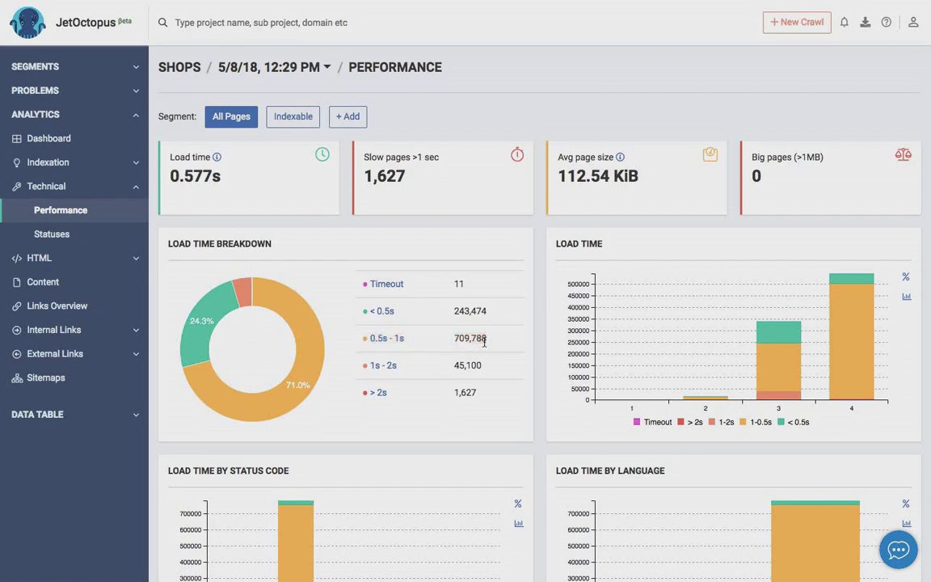
{"action": "left_click_drag", "start_coordinate": [465, 284], "coordinate": [360, 286]}
{"action": "left_click", "coordinate": [458, 283]}
- Examine the Load Time by Status Code chart and switch it to percentages
{"action": "scroll", "coordinate": [458, 283], "scroll_direction": "down", "scroll_amount": 3}
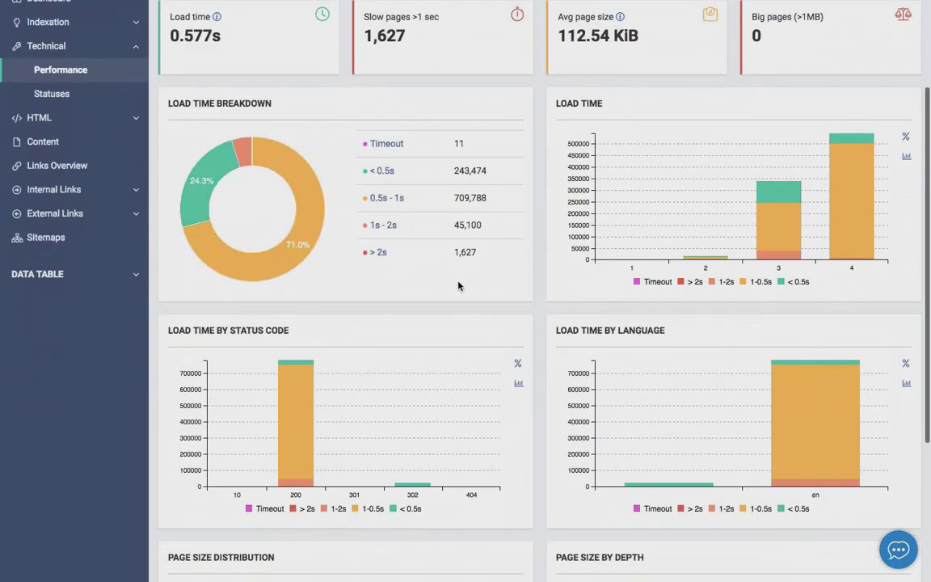
{"action": "left_click_drag", "start_coordinate": [170, 330], "coordinate": [291, 329]}
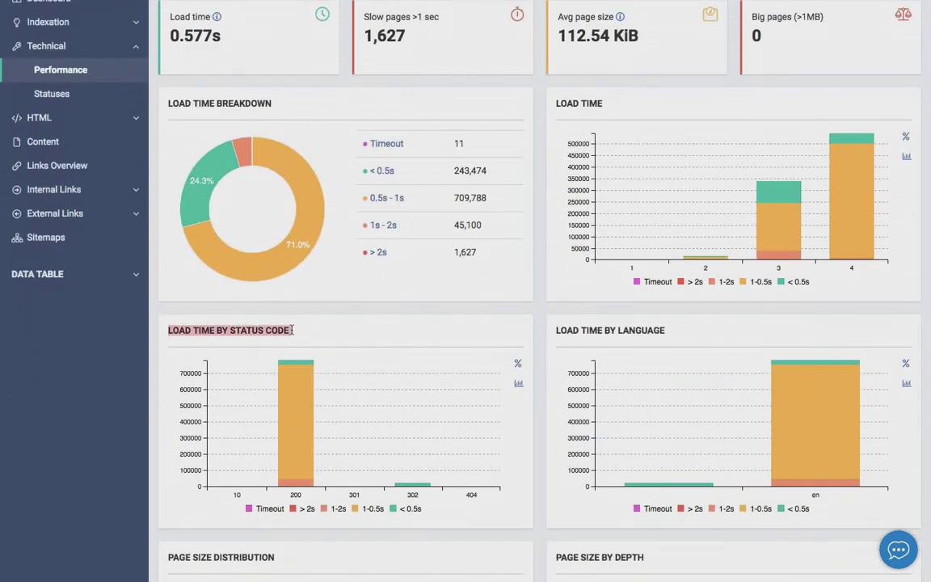
{"action": "left_click", "coordinate": [292, 330]}
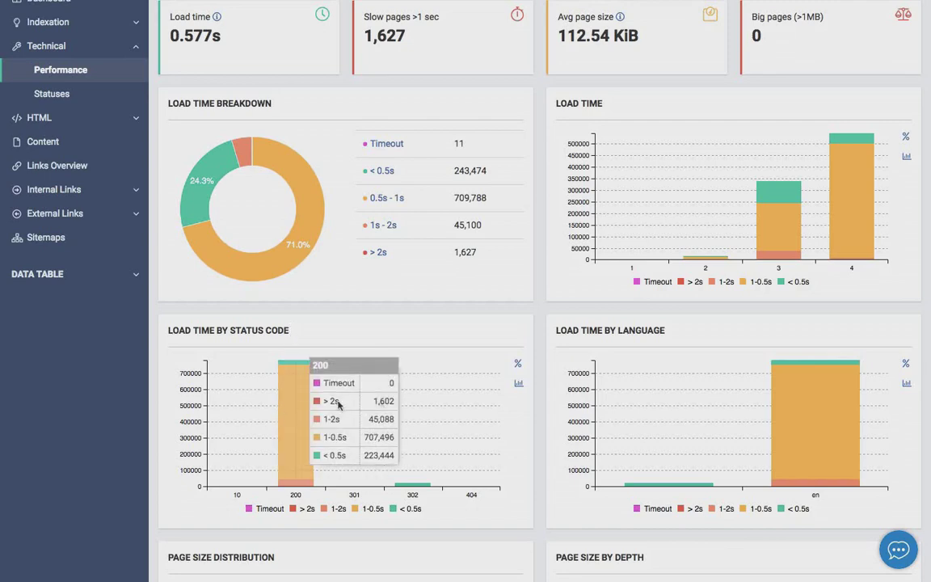
{"action": "left_click", "coordinate": [518, 363]}
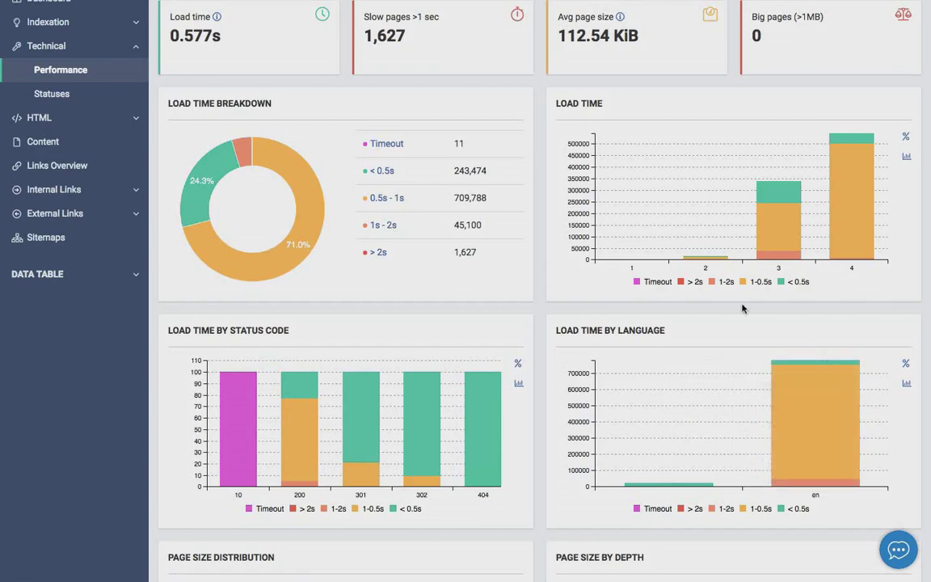
- Review the Page Size Distribution and Page Size by Depth charts
{"action": "scroll", "coordinate": [743, 308], "scroll_direction": "down", "scroll_amount": 3}
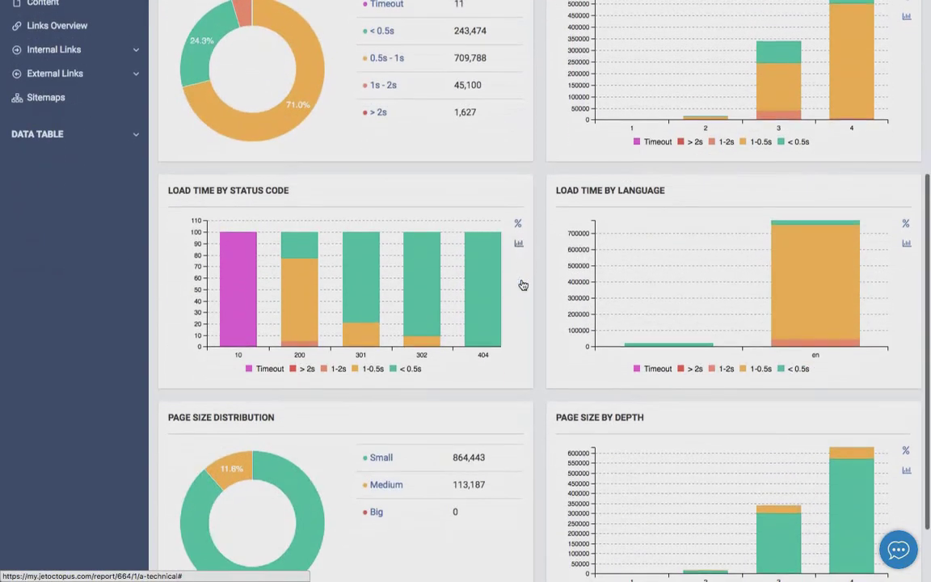
{"action": "scroll", "coordinate": [521, 284], "scroll_direction": "down", "scroll_amount": 2}
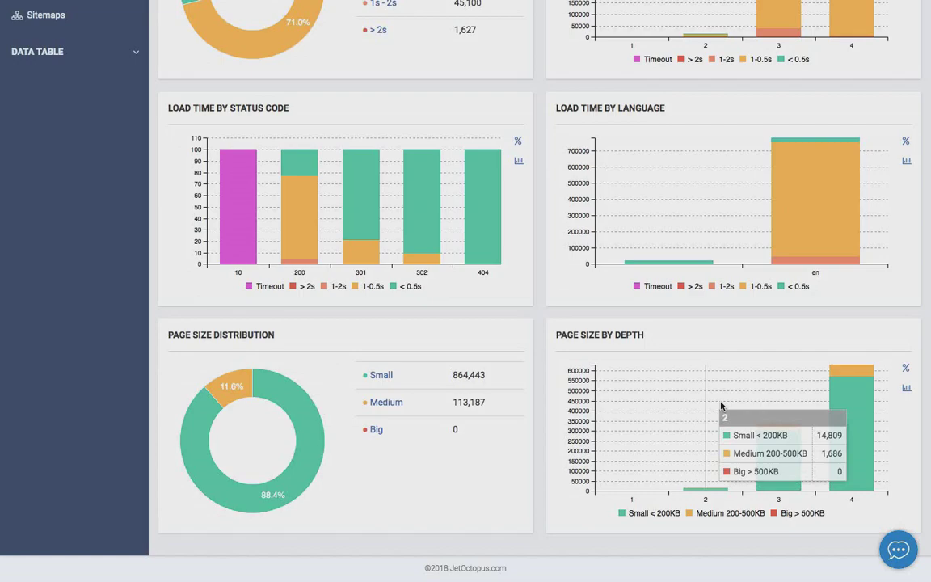
{"action": "scroll", "coordinate": [722, 405], "scroll_direction": "up", "scroll_amount": 5}
- Open the technical Statuses report and examine the Page Loaded After Error chart and the status codes breakdown
{"action": "left_click", "coordinate": [59, 236]}
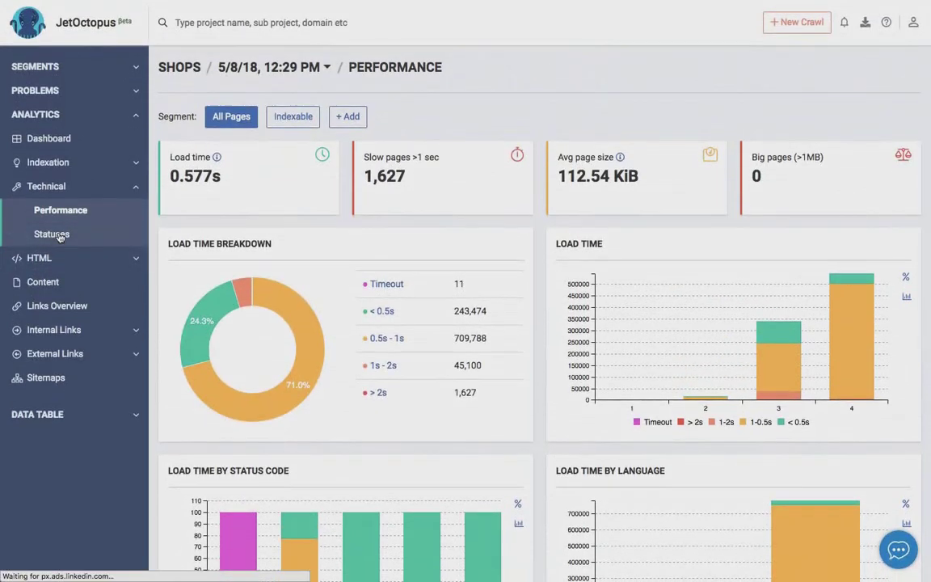
{"action": "scroll", "coordinate": [408, 238], "scroll_direction": "down", "scroll_amount": 2}
{"action": "left_click_drag", "start_coordinate": [175, 334], "coordinate": [382, 338]}
{"action": "left_click", "coordinate": [382, 337]}
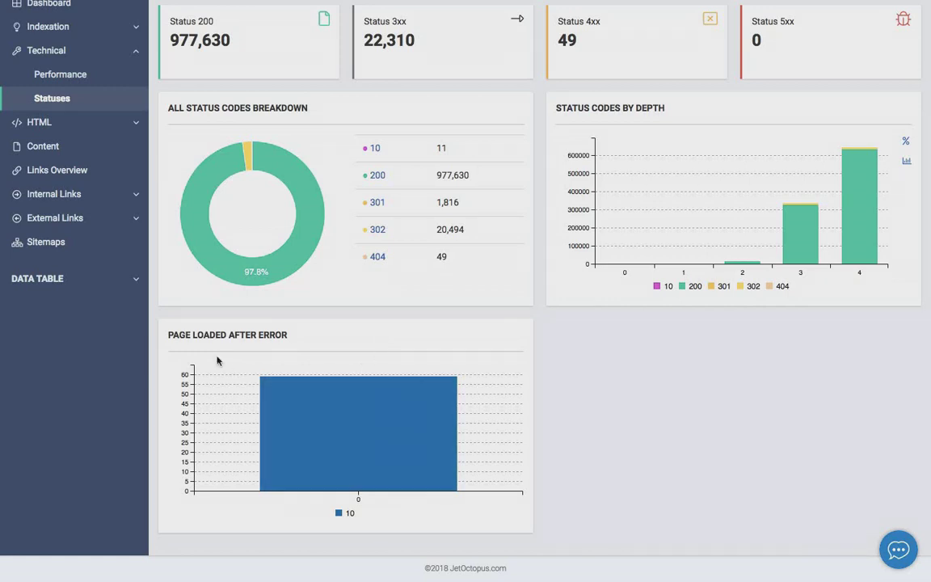
{"action": "triple_click", "coordinate": [194, 335]}
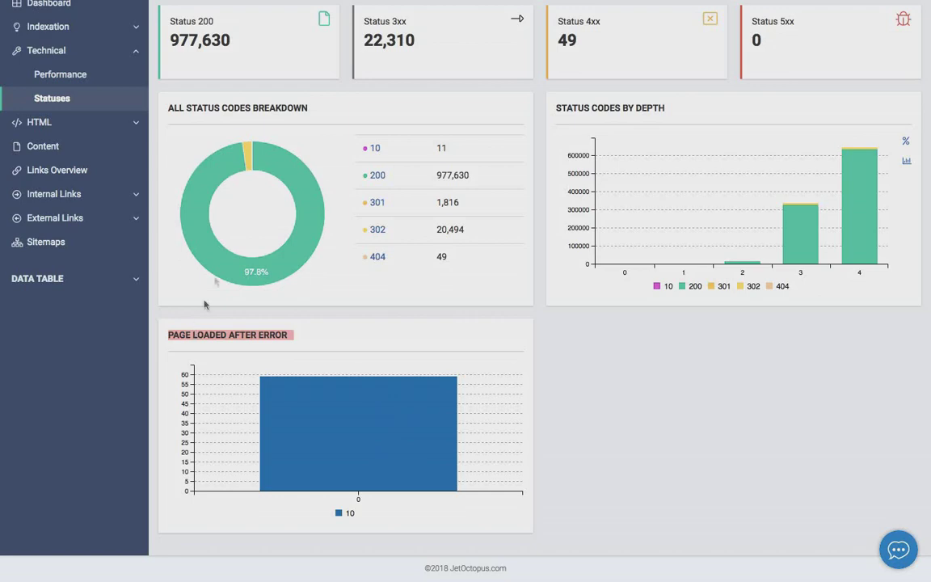
{"action": "scroll", "coordinate": [245, 109], "scroll_direction": "up", "scroll_amount": 1}
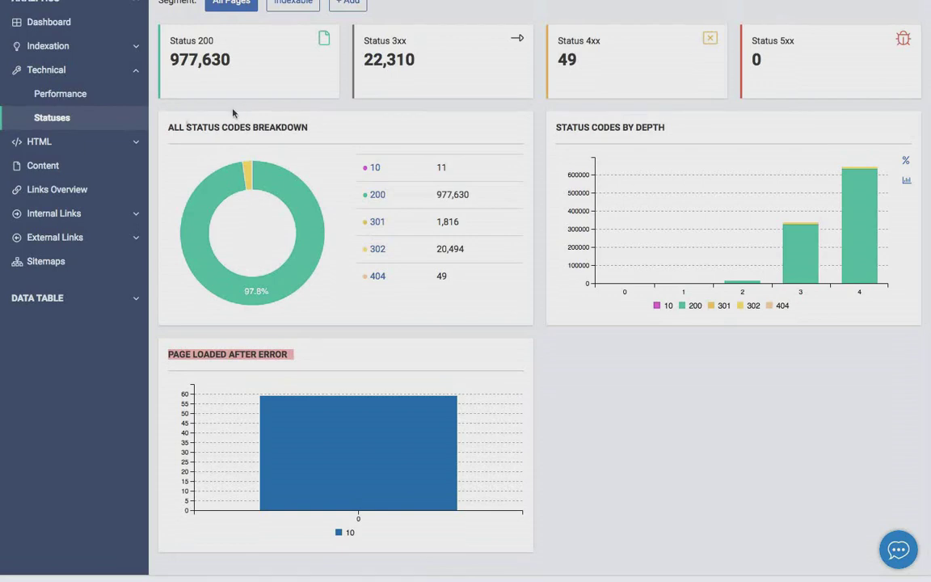
- Open the HTML report in the HTML analytics section and examine the Title Words chart
{"action": "left_click", "coordinate": [117, 143]}
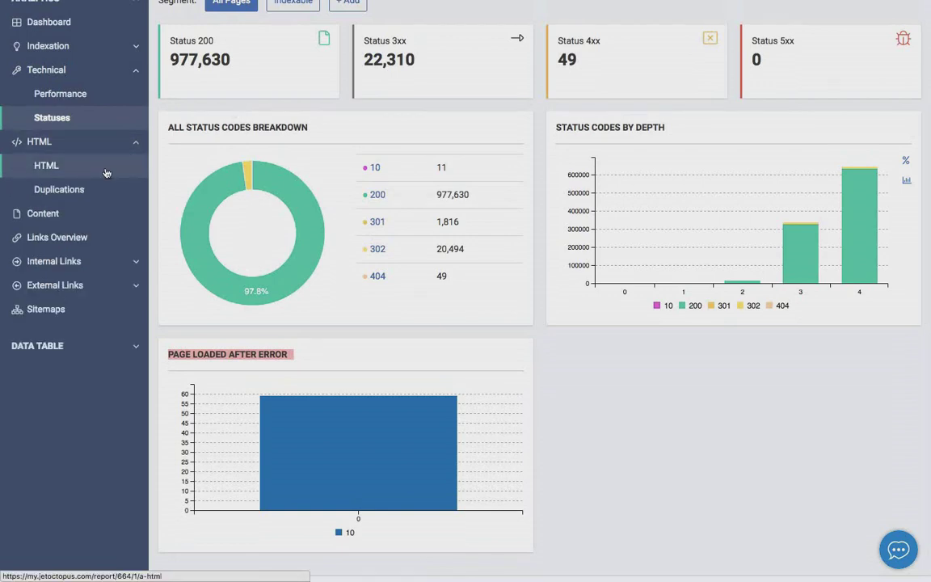
{"action": "left_click", "coordinate": [106, 173]}
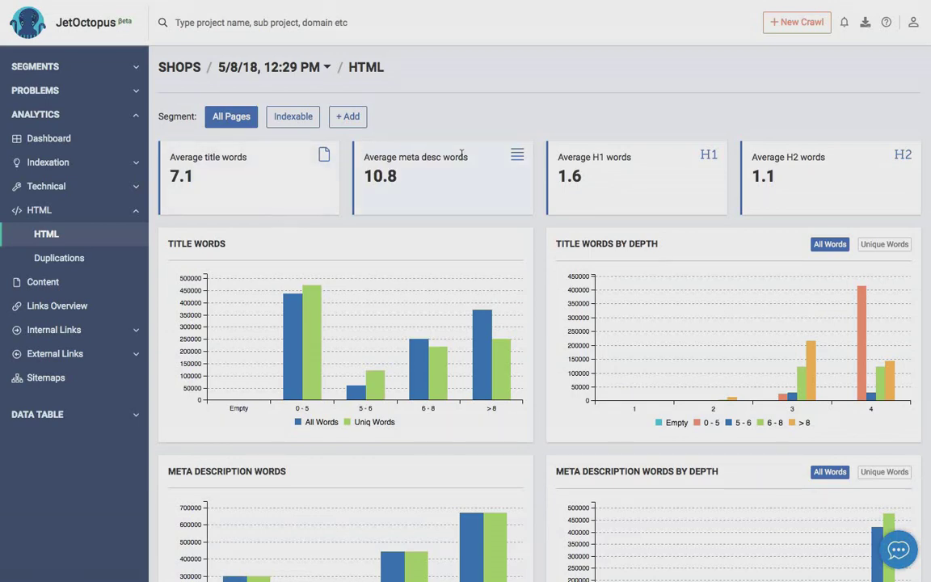
{"action": "left_click_drag", "start_coordinate": [166, 243], "coordinate": [282, 248]}
{"action": "left_click", "coordinate": [282, 248]}
{"action": "mouse_move", "coordinate": [472, 375]}
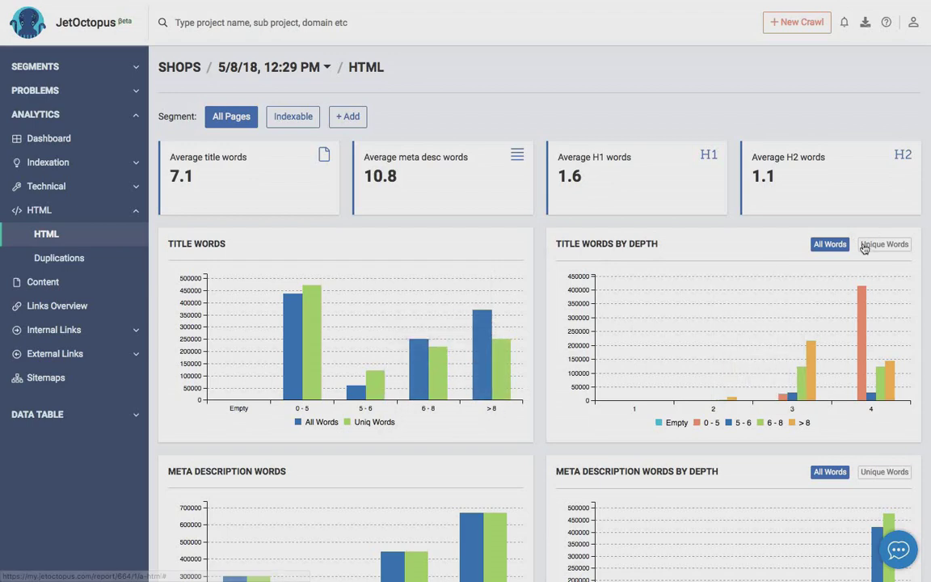
- Compare the Title Words by Depth chart for unique words and all words, leaving it on All Words
{"action": "left_click_drag", "start_coordinate": [574, 243], "coordinate": [674, 248]}
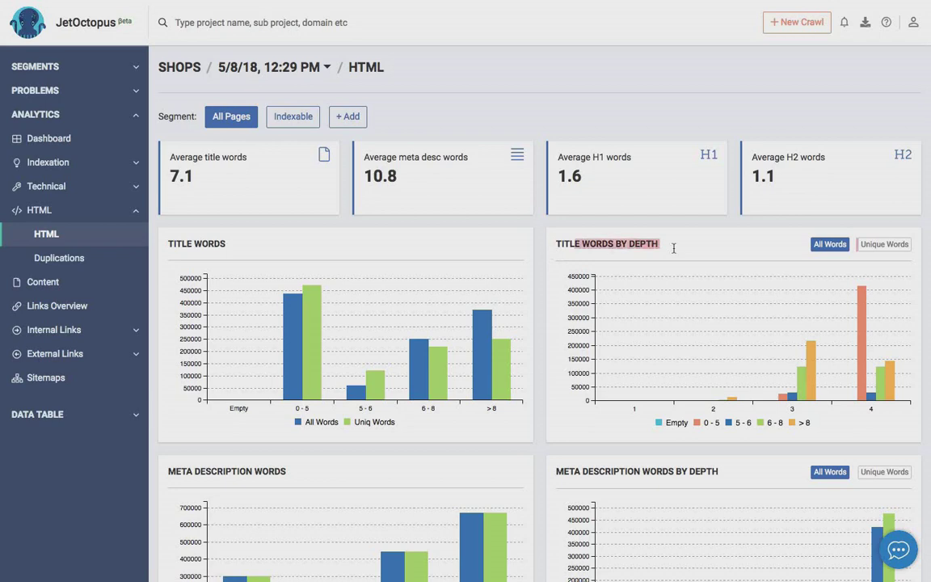
{"action": "left_click", "coordinate": [837, 244]}
{"action": "left_click", "coordinate": [838, 244]}
{"action": "left_click", "coordinate": [837, 247]}
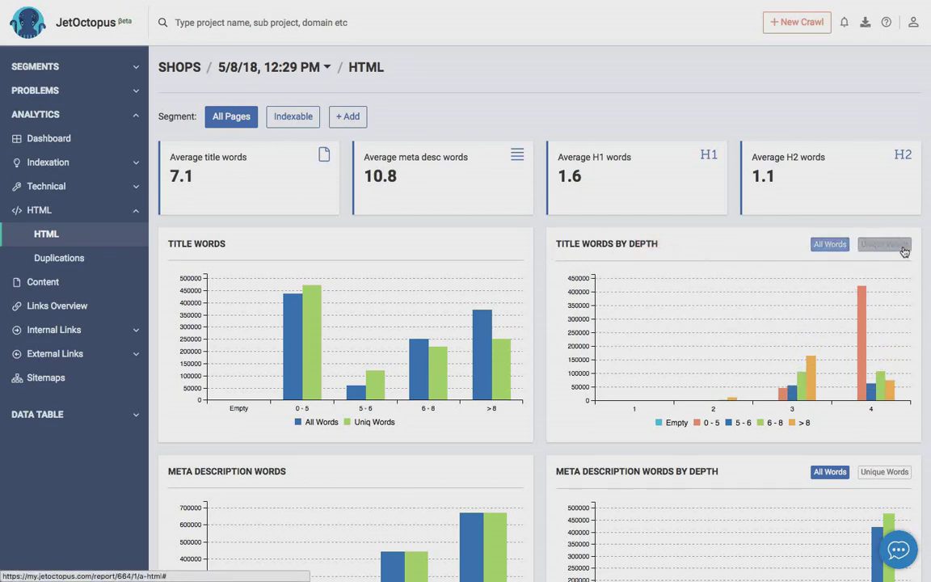
{"action": "left_click", "coordinate": [837, 247]}
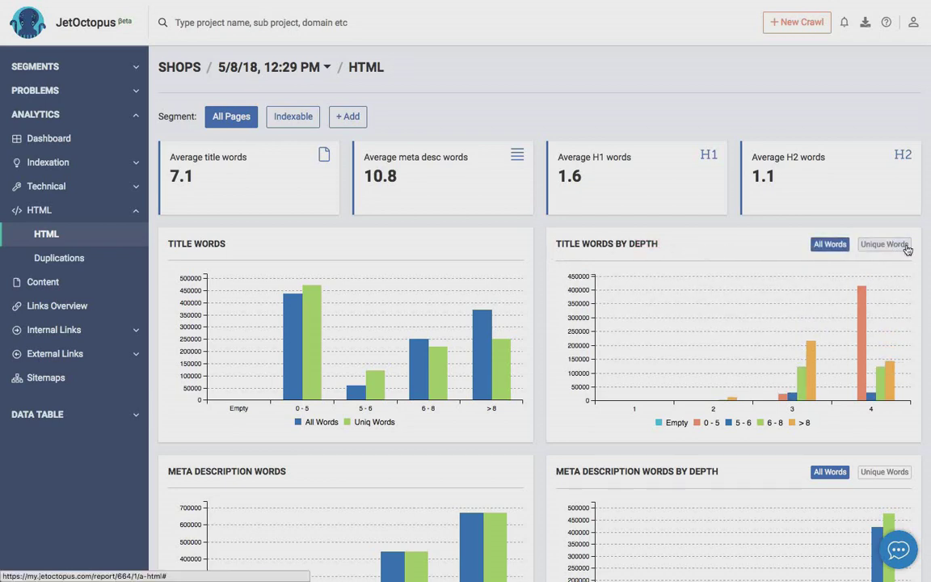
{"action": "left_click", "coordinate": [906, 246]}
{"action": "scroll", "coordinate": [683, 287], "scroll_direction": "down", "scroll_amount": 1}
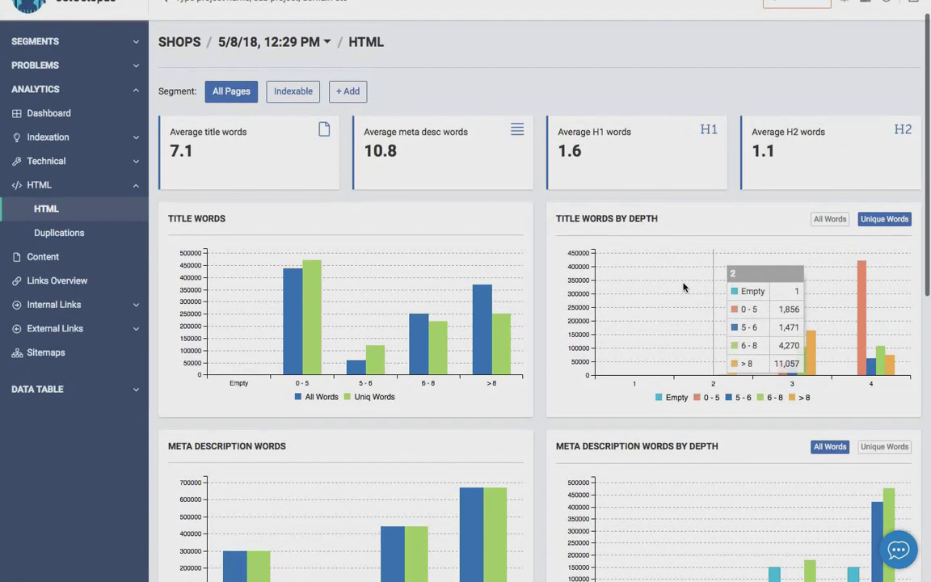
{"action": "left_click", "coordinate": [830, 218]}
- Review the Meta Description Words, H1 Words and H2 Words charts of the HTML report
{"action": "scroll", "coordinate": [586, 344], "scroll_direction": "down", "scroll_amount": 3}
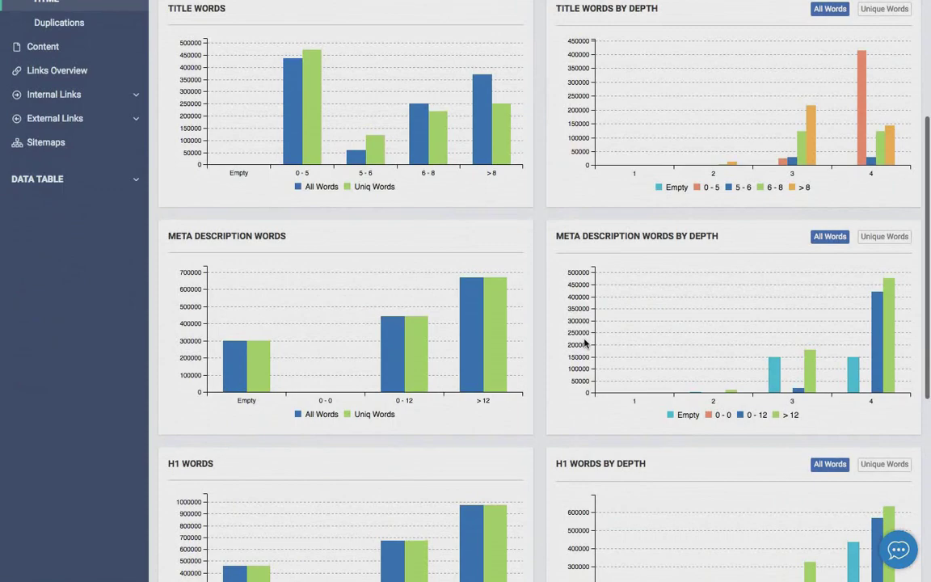
{"action": "mouse_move", "coordinate": [480, 336]}
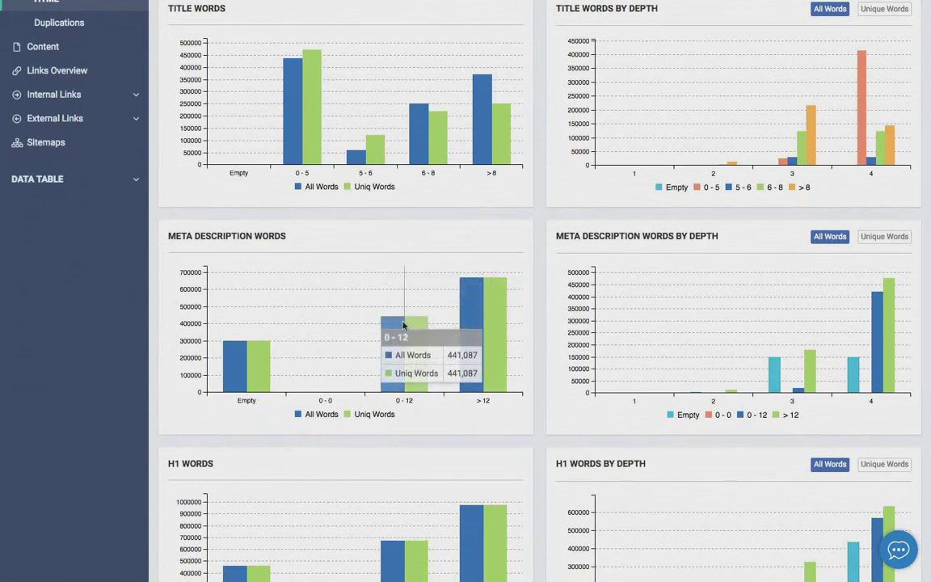
{"action": "scroll", "coordinate": [497, 319], "scroll_direction": "down", "scroll_amount": 3}
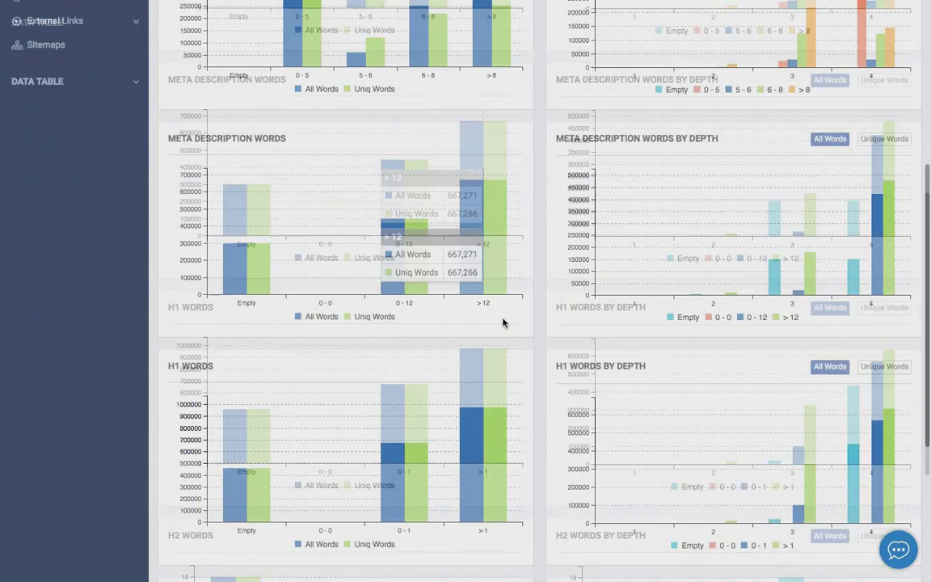
{"action": "scroll", "coordinate": [480, 410], "scroll_direction": "down", "scroll_amount": 2}
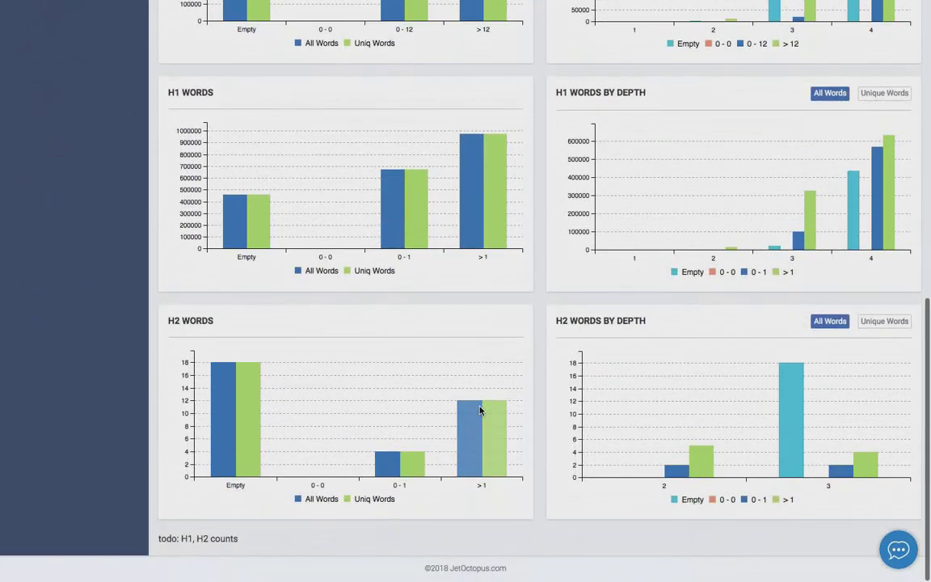
{"action": "scroll", "coordinate": [482, 410], "scroll_direction": "up", "scroll_amount": 9}
- Open the Duplications report, inspect the pages behind the Duplicated Norm.f. title bar, and return to the report
{"action": "left_click", "coordinate": [61, 258]}
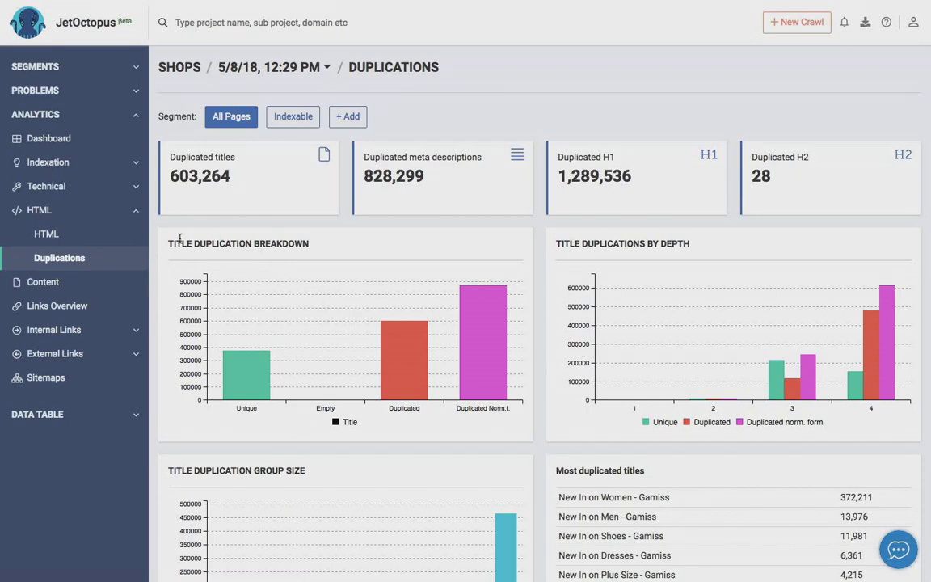
{"action": "mouse_move", "coordinate": [272, 376]}
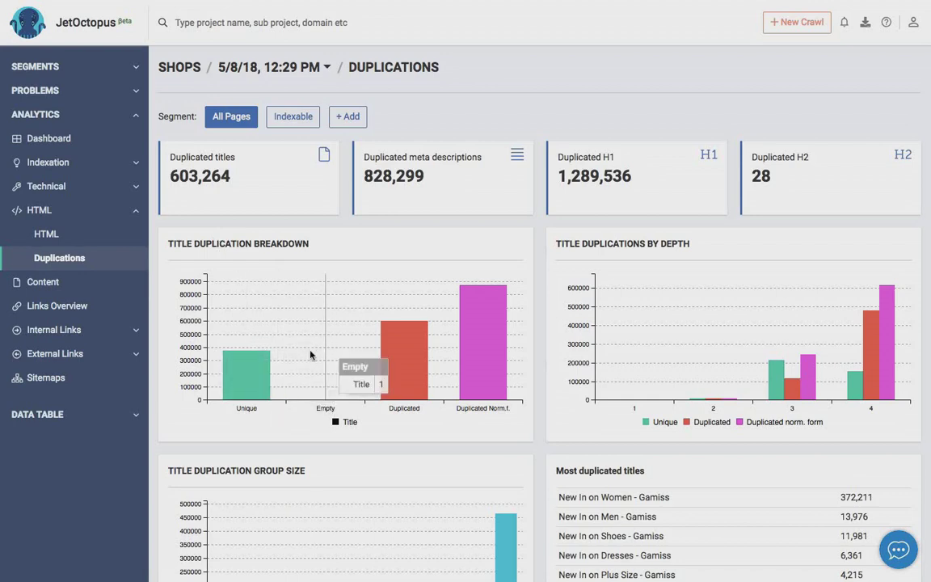
{"action": "left_click", "coordinate": [483, 340]}
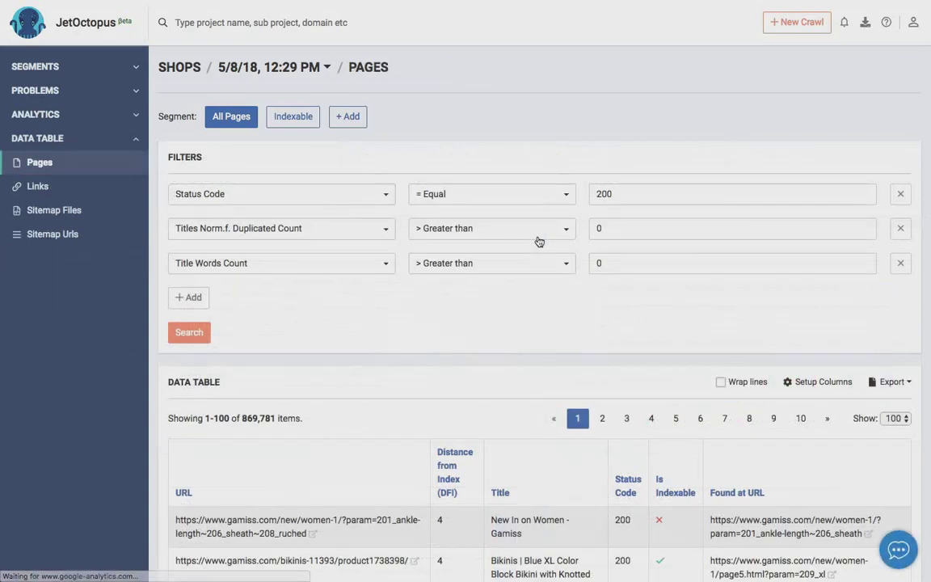
{"action": "scroll", "coordinate": [443, 347], "scroll_direction": "down", "scroll_amount": 3}
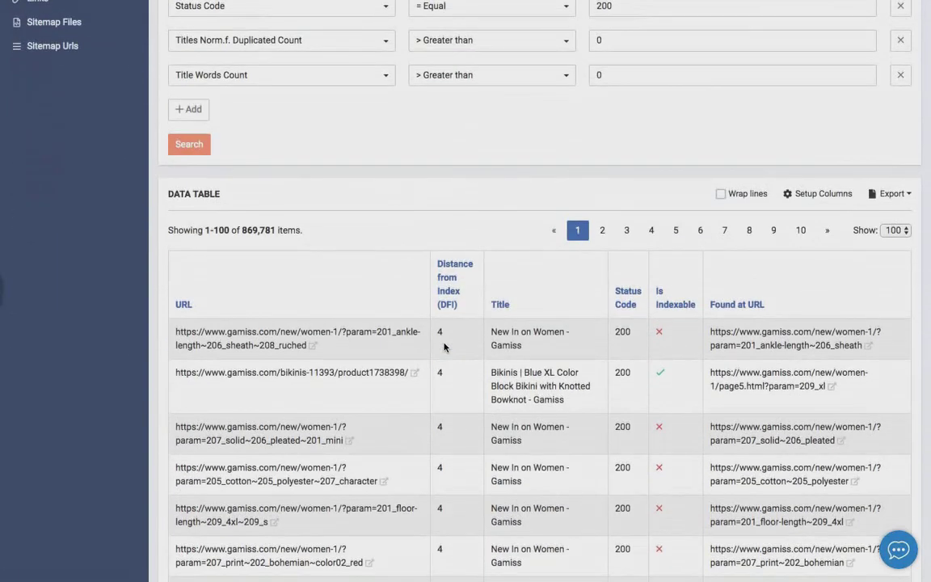
{"action": "scroll", "coordinate": [443, 347], "scroll_direction": "left", "scroll_amount": 5}
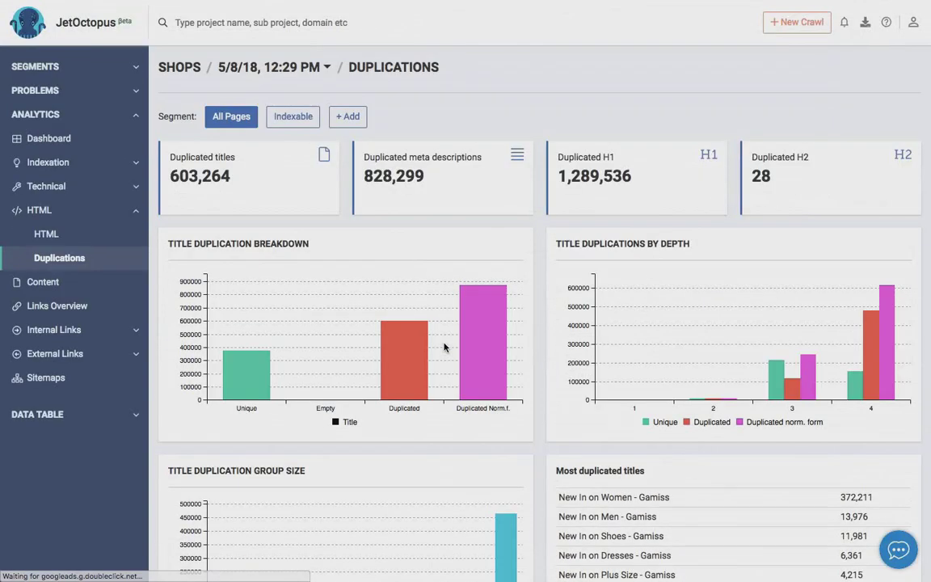
- Examine the Most duplicated titles list and the meta description duplication charts
{"action": "scroll", "coordinate": [296, 369], "scroll_direction": "down", "scroll_amount": 2}
{"action": "scroll", "coordinate": [295, 370], "scroll_direction": "down", "scroll_amount": 3}
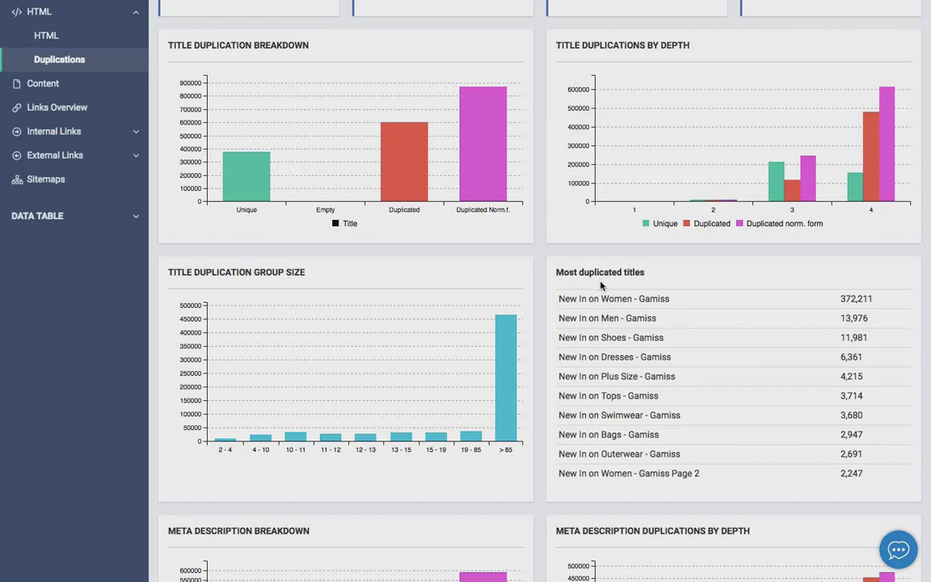
{"action": "left_click_drag", "start_coordinate": [556, 272], "coordinate": [670, 275]}
{"action": "left_click", "coordinate": [875, 296]}
{"action": "left_click_drag", "start_coordinate": [875, 292], "coordinate": [873, 407]}
{"action": "left_click", "coordinate": [873, 407]}
{"action": "scroll", "coordinate": [634, 296], "scroll_direction": "down", "scroll_amount": 4}
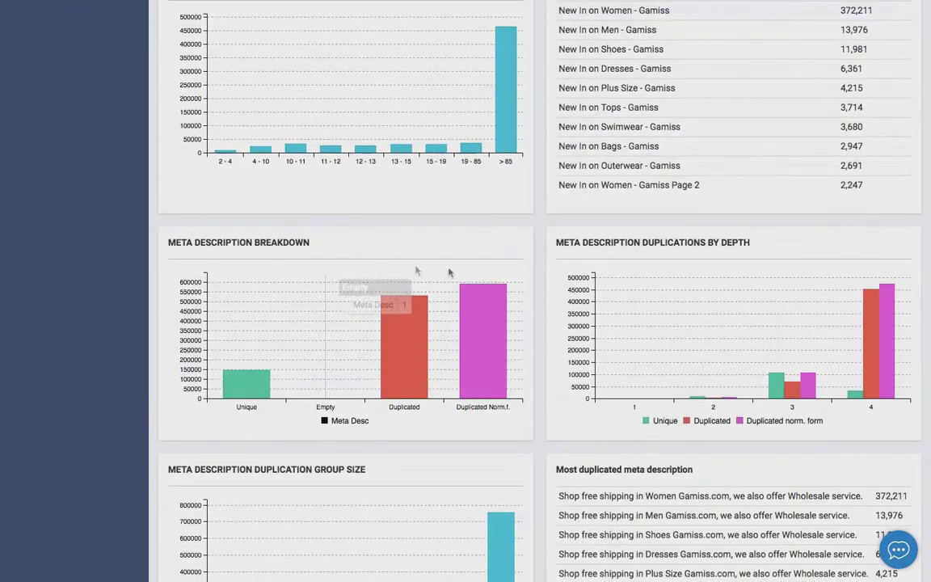
{"action": "scroll", "coordinate": [530, 316], "scroll_direction": "down", "scroll_amount": 2}
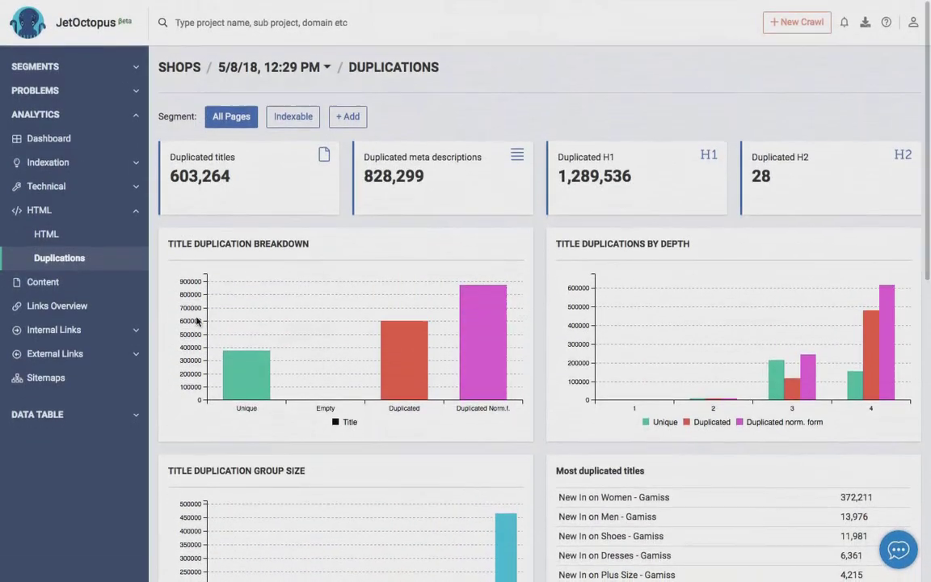
- Open the Content report, examine the 560 - 660 words count range, and switch the Words Count Range chart to Unique Words
{"action": "left_click", "coordinate": [37, 282]}
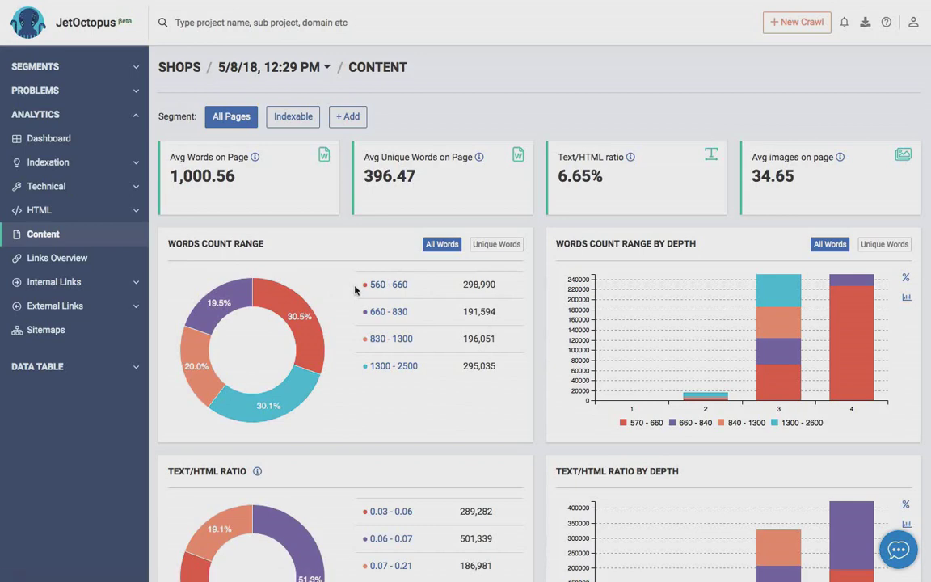
{"action": "left_click_drag", "start_coordinate": [354, 288], "coordinate": [516, 288]}
{"action": "left_click", "coordinate": [501, 245]}
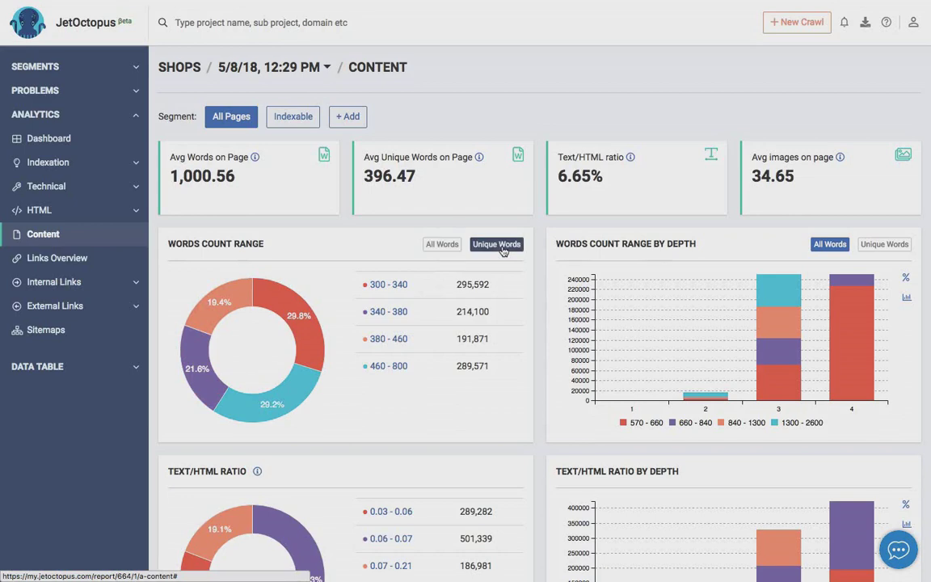
- Review the Text/HTML Ratio charts and the All Words/Unique Words chart of the Content report
{"action": "scroll", "coordinate": [503, 251], "scroll_direction": "down", "scroll_amount": 2}
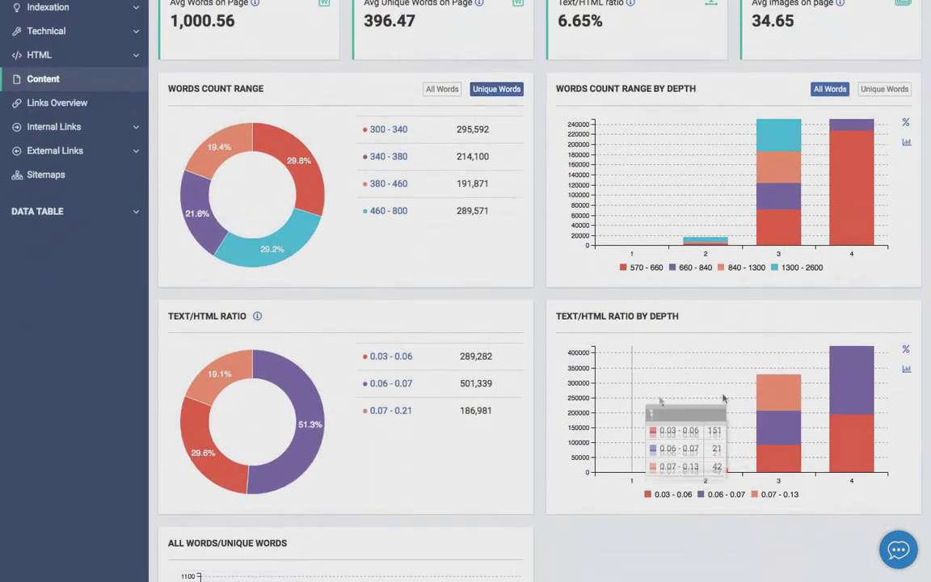
{"action": "scroll", "coordinate": [727, 404], "scroll_direction": "down", "scroll_amount": 3}
{"action": "mouse_move", "coordinate": [412, 393]}
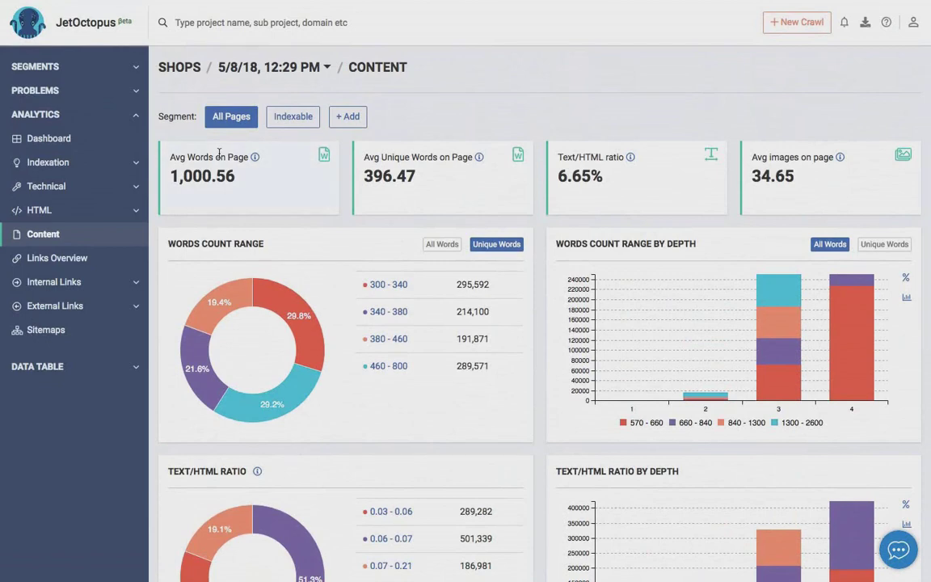
- Open the Links Overview report, followed by the Overview report for internal links
{"action": "left_click", "coordinate": [63, 259]}
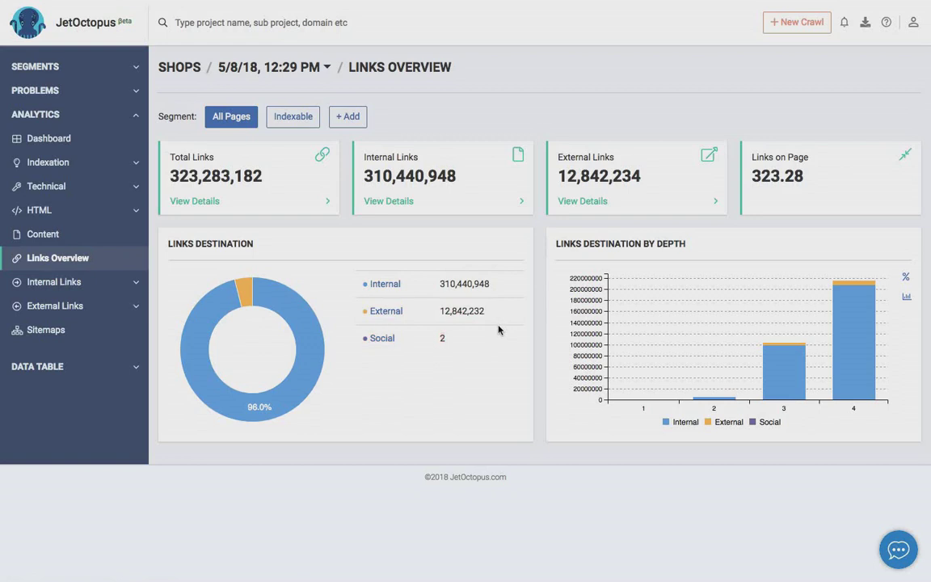
{"action": "left_click", "coordinate": [54, 282]}
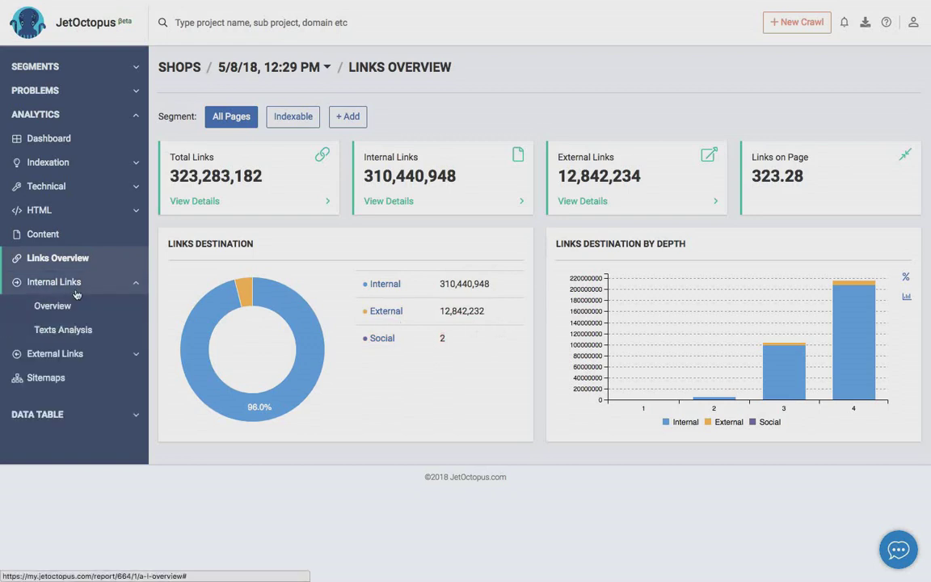
{"action": "left_click", "coordinate": [74, 315]}
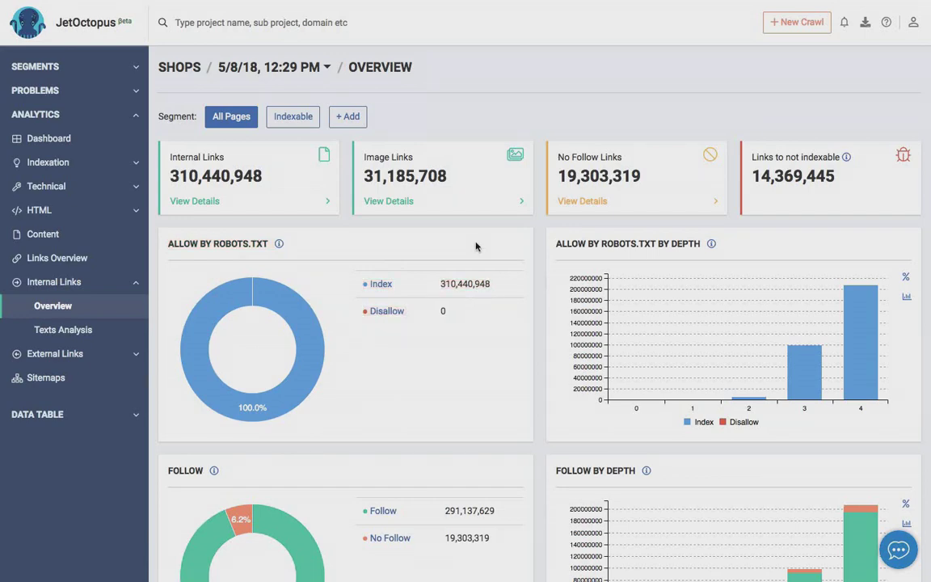
- Examine the Follow and Image/Text breakdowns of the internal links
{"action": "scroll", "coordinate": [476, 247], "scroll_direction": "down", "scroll_amount": 3}
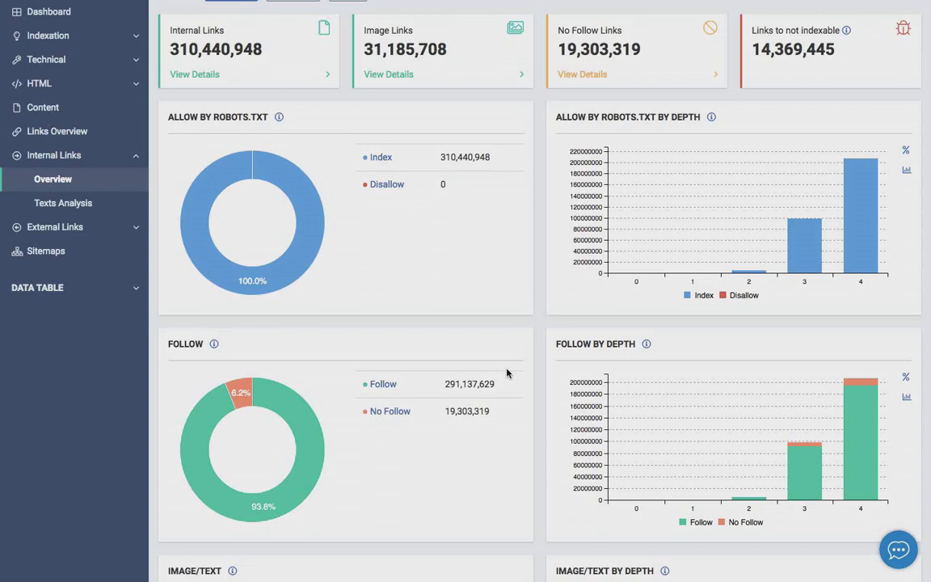
{"action": "left_click_drag", "start_coordinate": [507, 373], "coordinate": [506, 429]}
{"action": "left_click", "coordinate": [507, 429]}
{"action": "scroll", "coordinate": [506, 428], "scroll_direction": "down", "scroll_amount": 3}
{"action": "scroll", "coordinate": [439, 375], "scroll_direction": "down", "scroll_amount": 1}
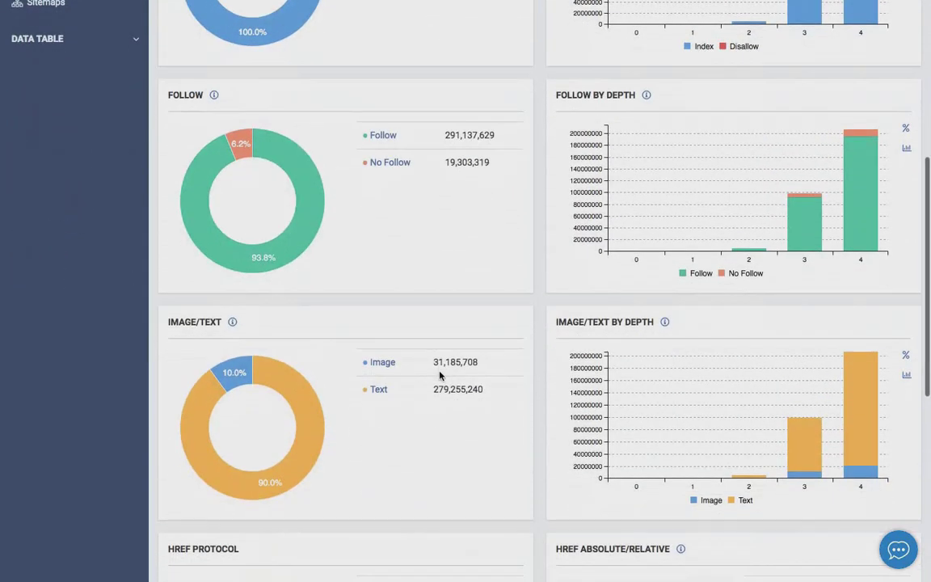
{"action": "scroll", "coordinate": [498, 352], "scroll_direction": "down", "scroll_amount": 3}
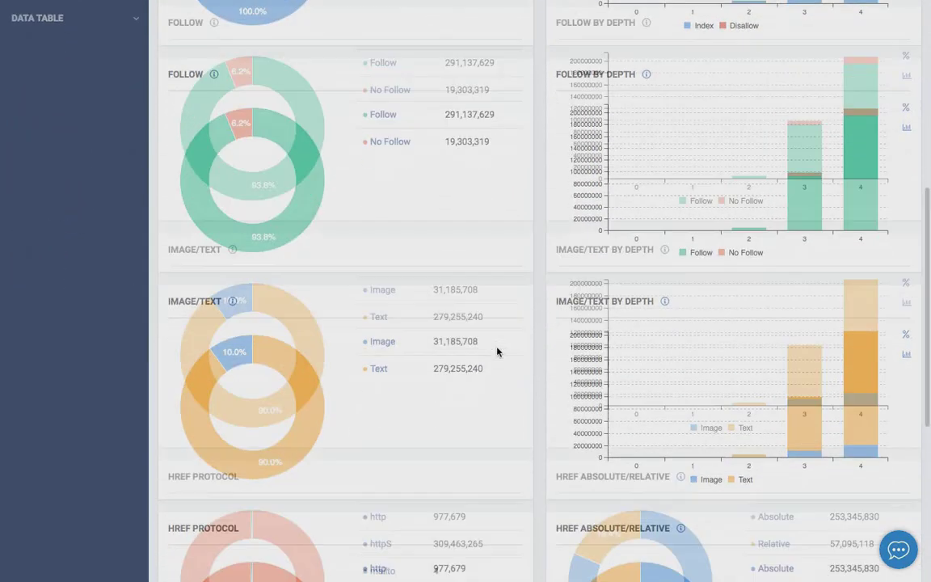
{"action": "left_click_drag", "start_coordinate": [477, 357], "coordinate": [468, 490]}
{"action": "left_click", "coordinate": [466, 488]}
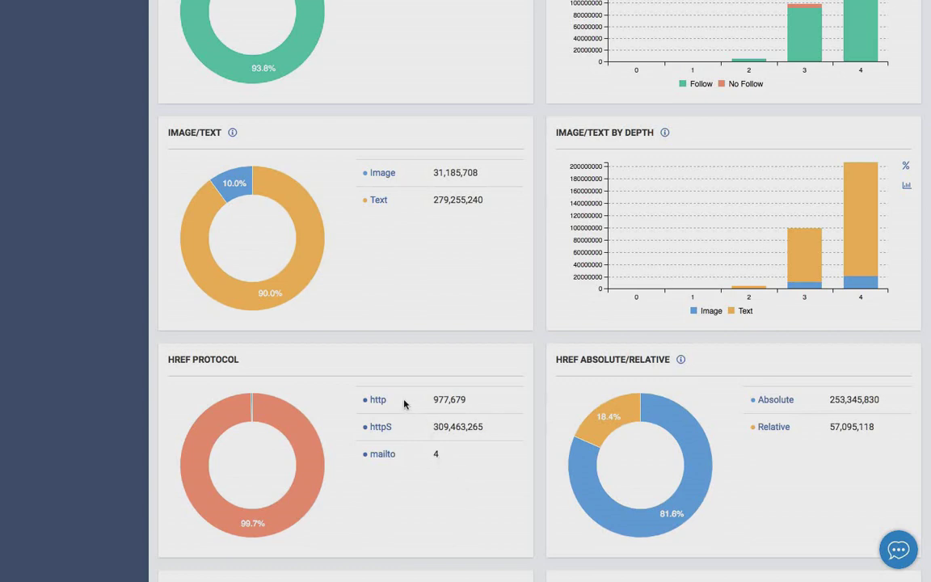
- Examine the http row of the HREF Protocol breakdown
{"action": "left_click_drag", "start_coordinate": [392, 404], "coordinate": [346, 401]}
{"action": "left_click_drag", "start_coordinate": [474, 405], "coordinate": [434, 400]}
{"action": "left_click", "coordinate": [479, 403]}
- Examine the HREF Absolute/Relative and HREF Target breakdowns
{"action": "scroll", "coordinate": [480, 403], "scroll_direction": "down", "scroll_amount": 1}
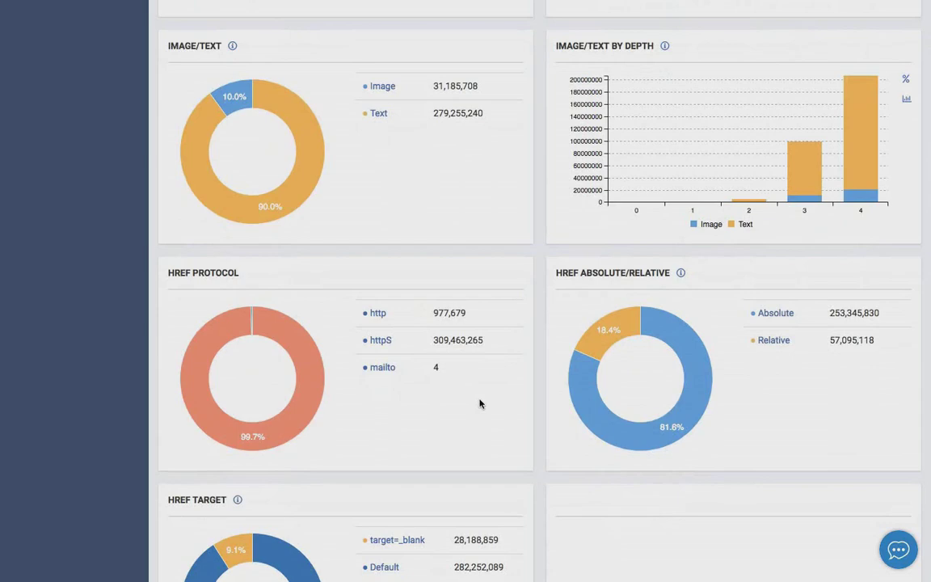
{"action": "left_click_drag", "start_coordinate": [870, 292], "coordinate": [870, 342]}
{"action": "left_click", "coordinate": [870, 343]}
{"action": "scroll", "coordinate": [497, 398], "scroll_direction": "down", "scroll_amount": 2}
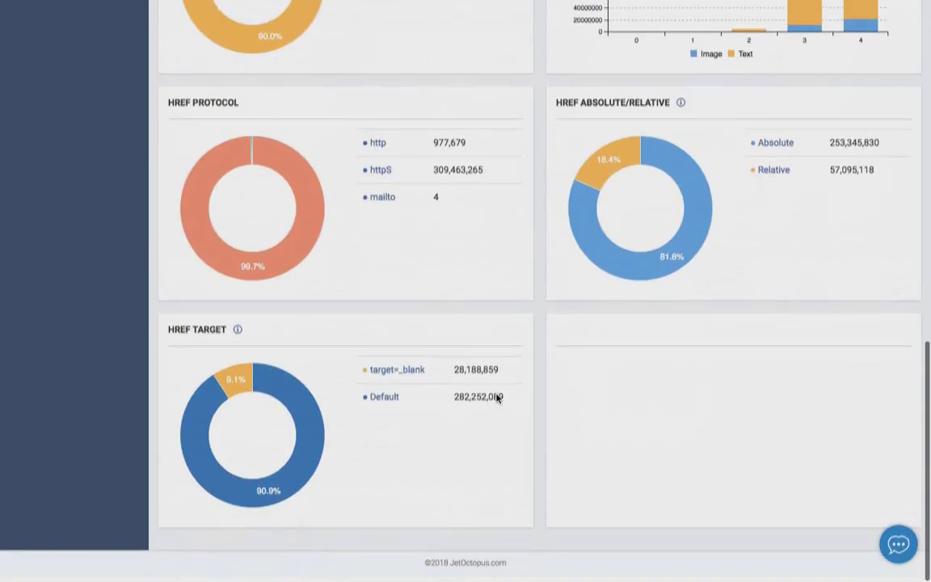
{"action": "left_click_drag", "start_coordinate": [484, 367], "coordinate": [506, 432]}
{"action": "left_click", "coordinate": [506, 433]}
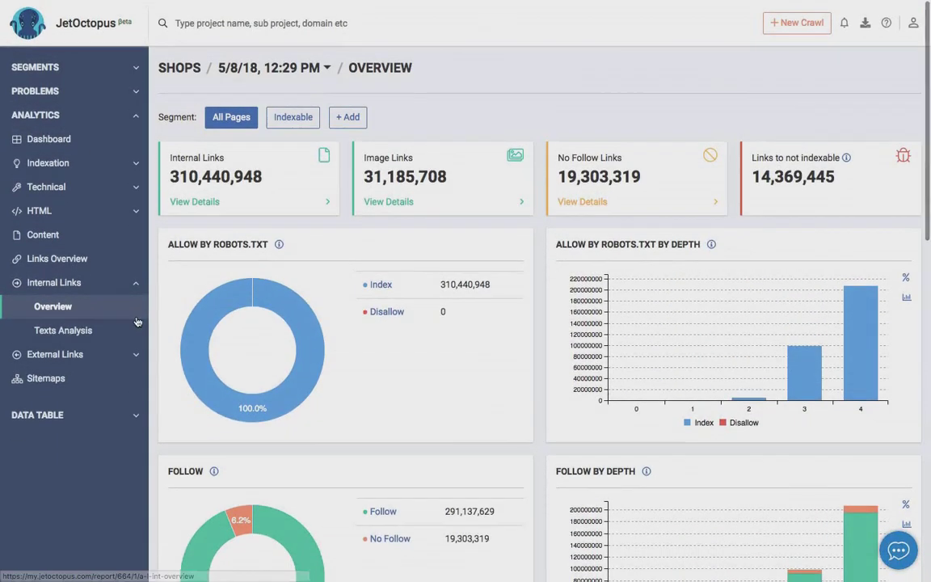
- Open the Texts Analysis report for internal links and examine the Not Unique row of the Unique Anchors breakdown
{"action": "left_click", "coordinate": [77, 332]}
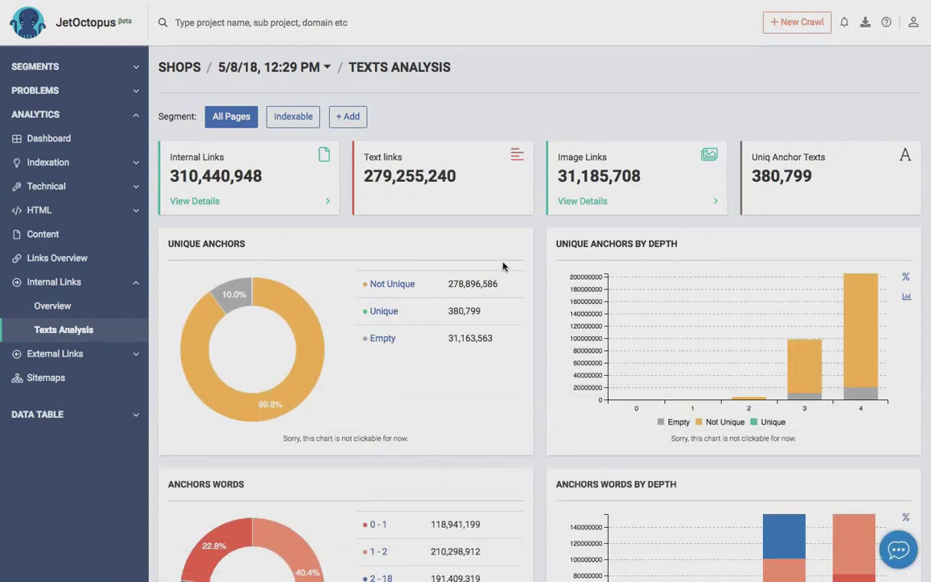
{"action": "left_click_drag", "start_coordinate": [502, 261], "coordinate": [508, 288]}
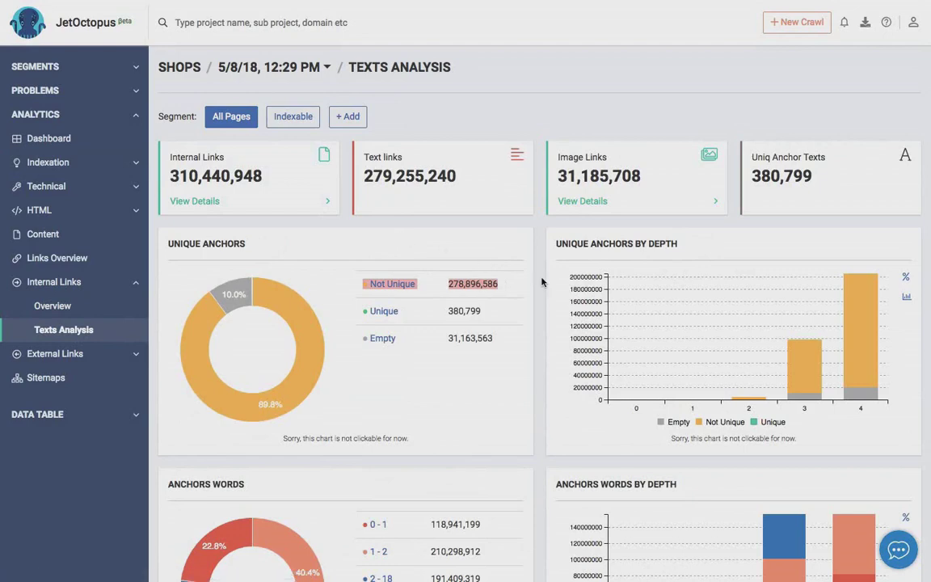
- Examine the Unique and Empty rows of the Unique Anchors breakdown for internal links
{"action": "left_click", "coordinate": [507, 302]}
{"action": "left_click_drag", "start_coordinate": [504, 301], "coordinate": [506, 307]}
{"action": "left_click_drag", "start_coordinate": [501, 349], "coordinate": [496, 312]}
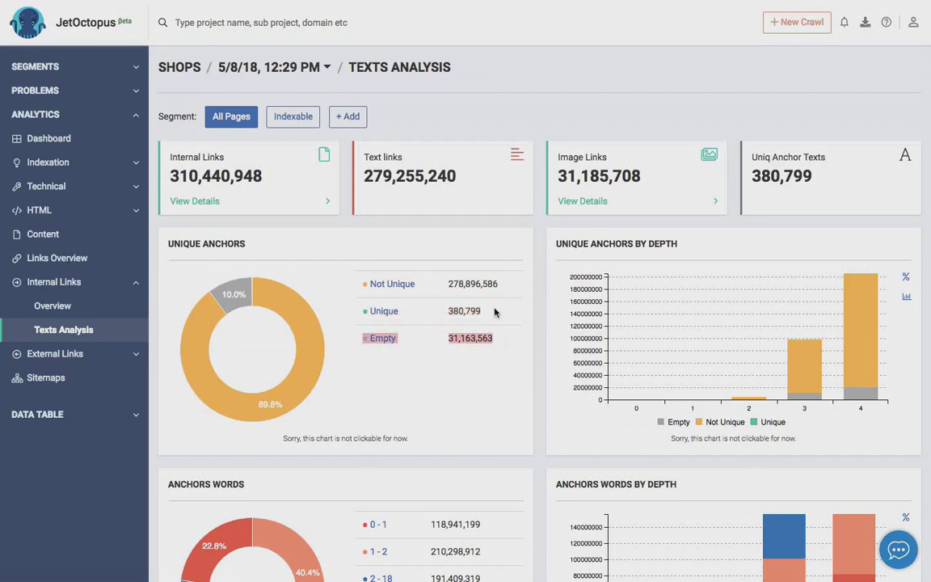
{"action": "left_click", "coordinate": [495, 312]}
- Examine the word-count ranges of the Anchors Words breakdown for internal links
{"action": "scroll", "coordinate": [496, 312], "scroll_direction": "down", "scroll_amount": 1}
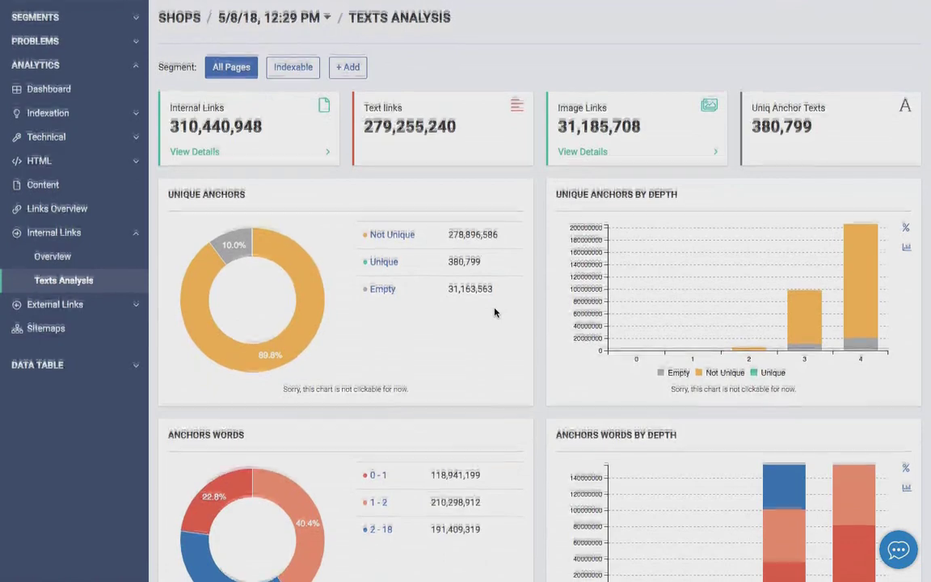
{"action": "scroll", "coordinate": [495, 312], "scroll_direction": "down", "scroll_amount": 3}
{"action": "left_click_drag", "start_coordinate": [495, 310], "coordinate": [496, 381]}
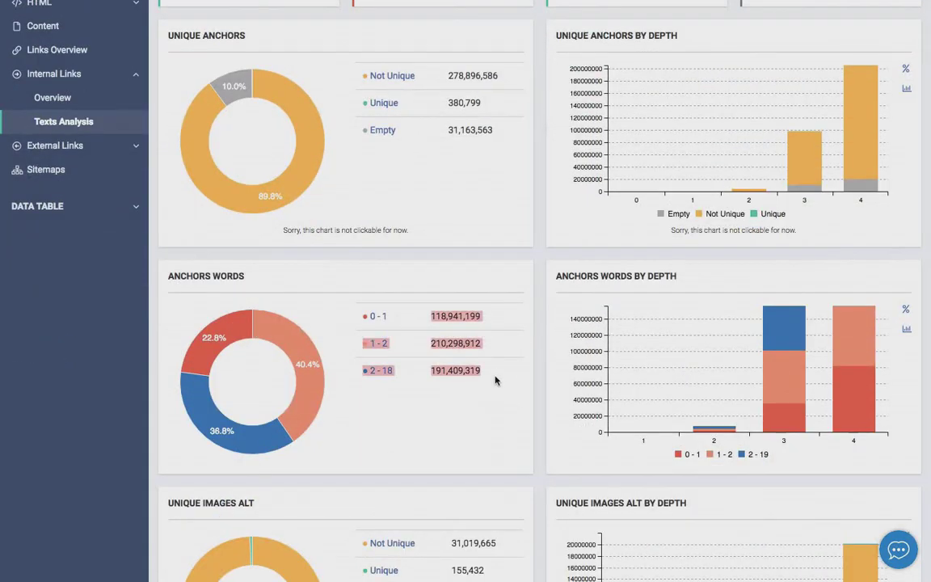
{"action": "left_click", "coordinate": [495, 381]}
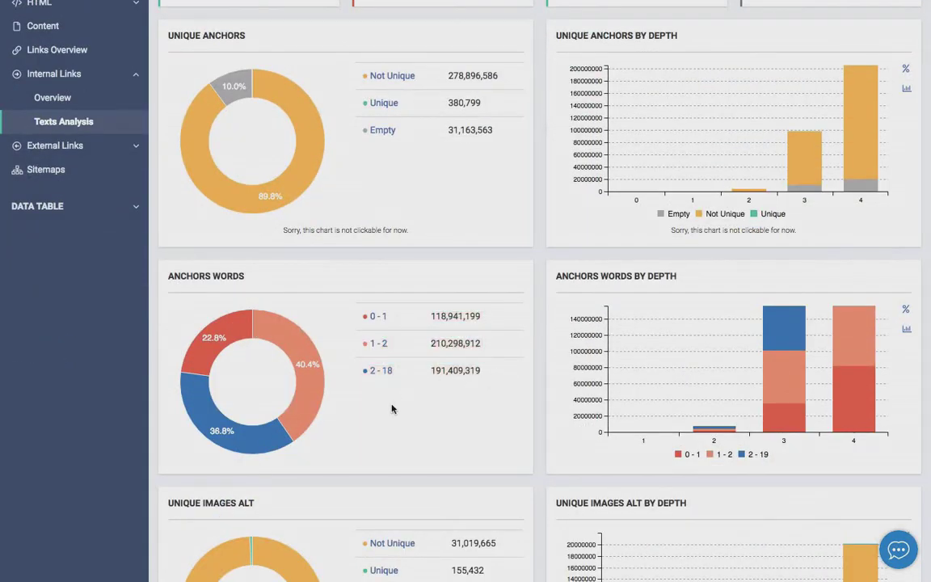
- Examine the image alt and link title breakdowns of the internal links texts analysis
{"action": "scroll", "coordinate": [391, 409], "scroll_direction": "down", "scroll_amount": 3}
{"action": "scroll", "coordinate": [374, 396], "scroll_direction": "down", "scroll_amount": 3}
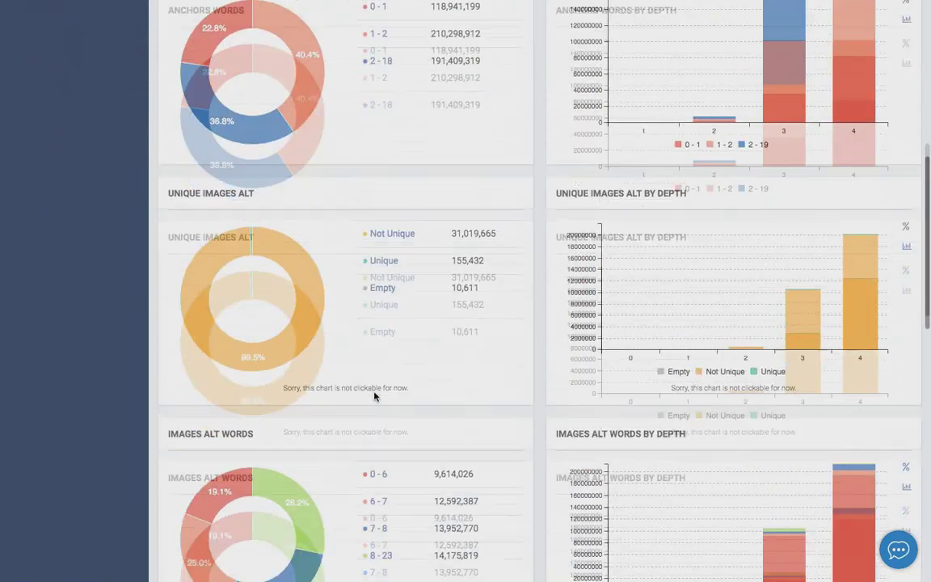
{"action": "scroll", "coordinate": [374, 396], "scroll_direction": "down", "scroll_amount": 3}
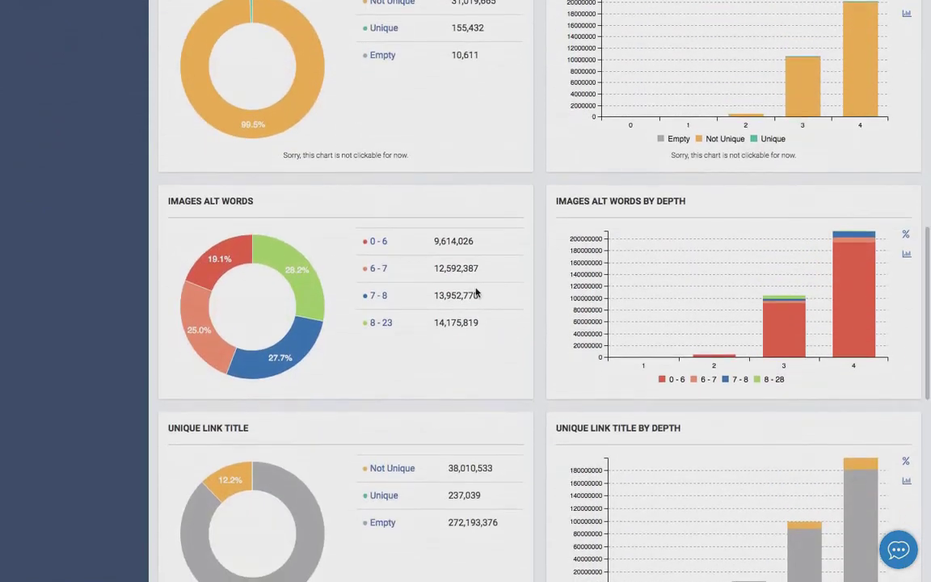
{"action": "scroll", "coordinate": [477, 294], "scroll_direction": "down", "scroll_amount": 4}
{"action": "scroll", "coordinate": [495, 202], "scroll_direction": "down", "scroll_amount": 2}
- Examine the Top Texts and Top Image Alt Texts lists for internal links
{"action": "scroll", "coordinate": [495, 202], "scroll_direction": "down", "scroll_amount": 3}
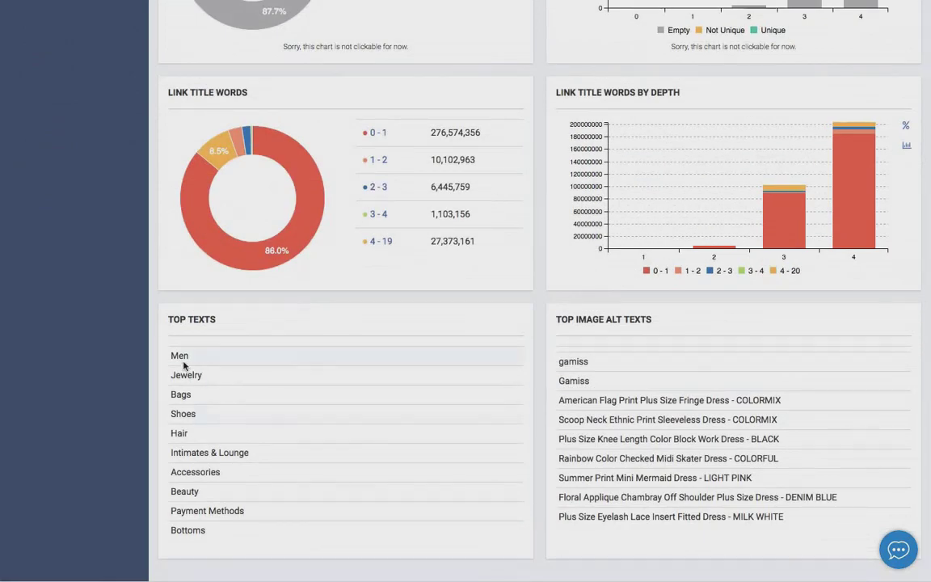
{"action": "left_click_drag", "start_coordinate": [170, 313], "coordinate": [323, 491]}
{"action": "left_click", "coordinate": [322, 491]}
{"action": "left_click_drag", "start_coordinate": [557, 369], "coordinate": [768, 480]}
{"action": "left_click", "coordinate": [768, 480]}
- Open the External Links overview and examine the Follow breakdown, including its External Follow row
{"action": "scroll", "coordinate": [424, 341], "scroll_direction": "up", "scroll_amount": 10}
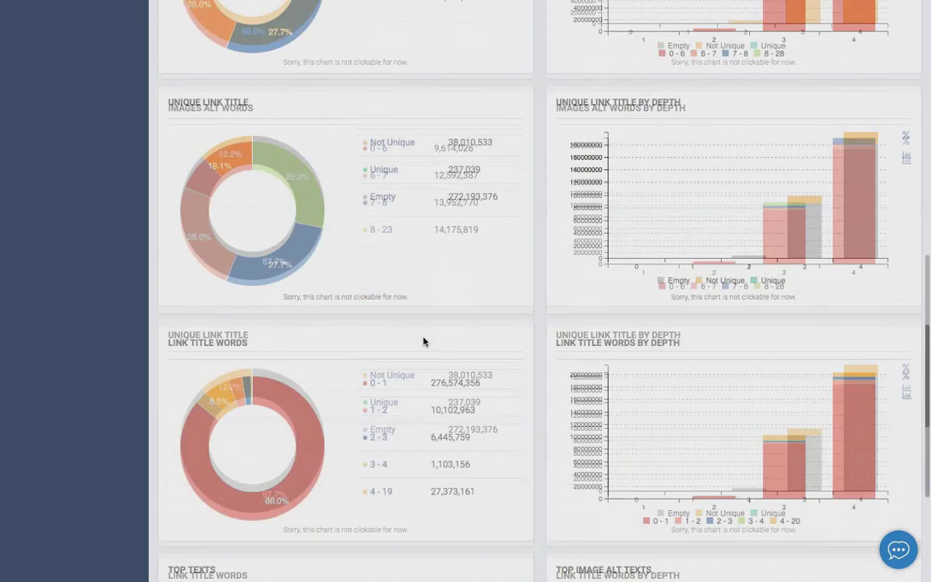
{"action": "left_click", "coordinate": [51, 354]}
{"action": "left_click", "coordinate": [46, 373]}
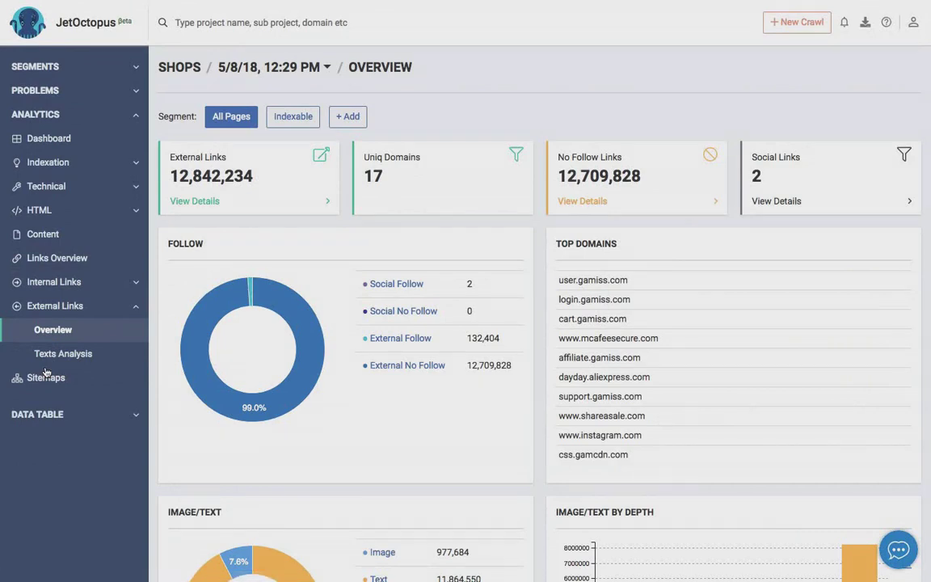
{"action": "left_click_drag", "start_coordinate": [497, 258], "coordinate": [465, 365]}
{"action": "left_click", "coordinate": [507, 307]}
{"action": "left_click", "coordinate": [521, 361]}
{"action": "left_click_drag", "start_coordinate": [511, 338], "coordinate": [507, 312]}
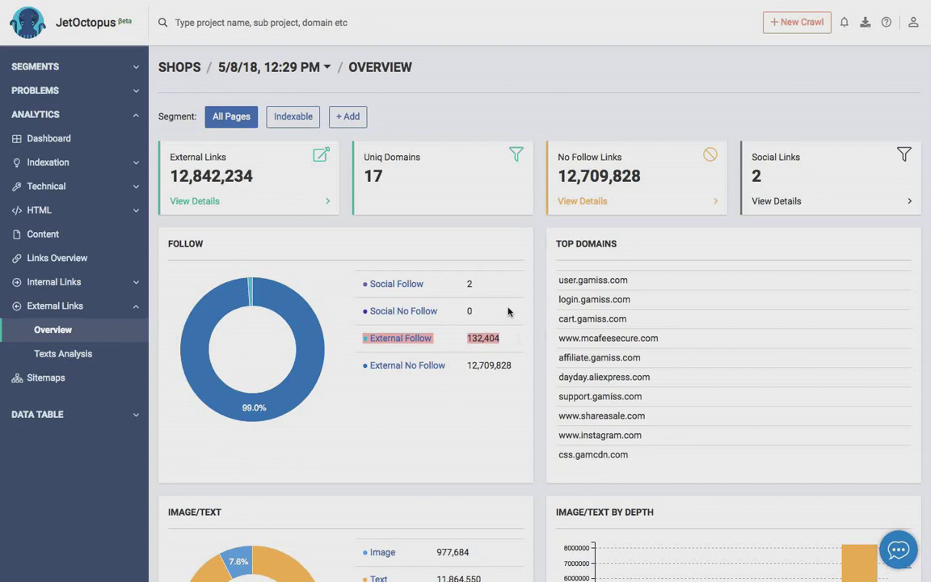
{"action": "left_click", "coordinate": [508, 311]}
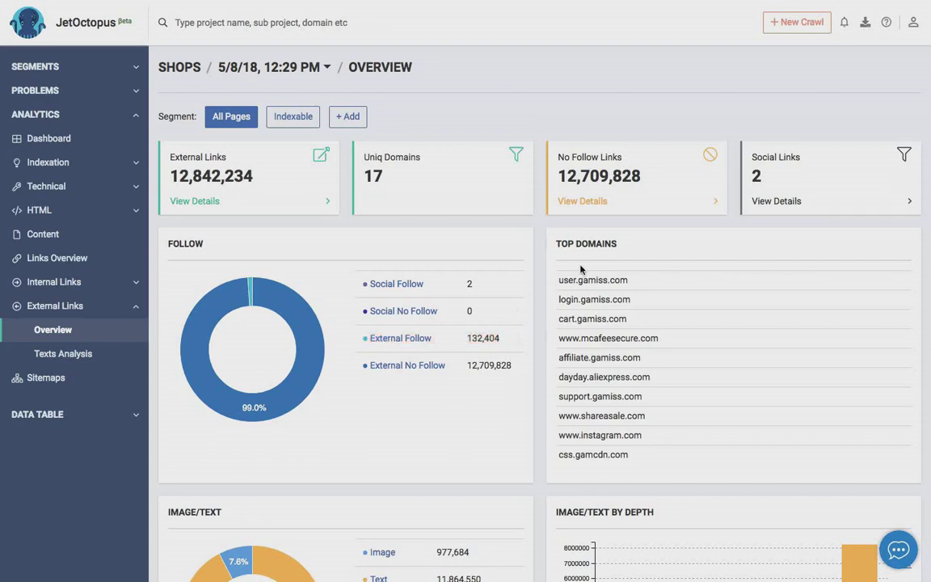
- Examine the Image/Text, HREF Protocol and HREF Target Type breakdowns of the external links
{"action": "scroll", "coordinate": [588, 224], "scroll_direction": "down", "scroll_amount": 5}
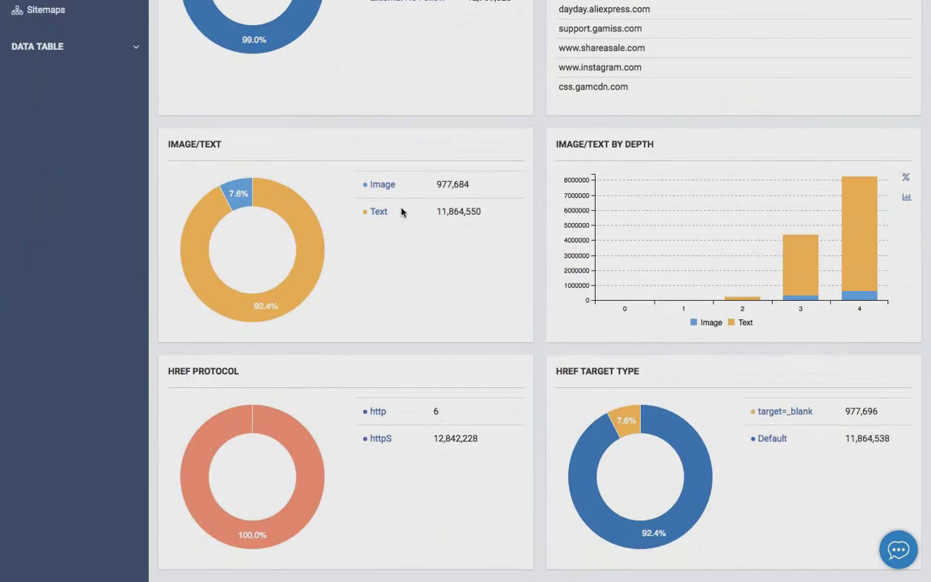
{"action": "scroll", "coordinate": [368, 298], "scroll_direction": "down", "scroll_amount": 1}
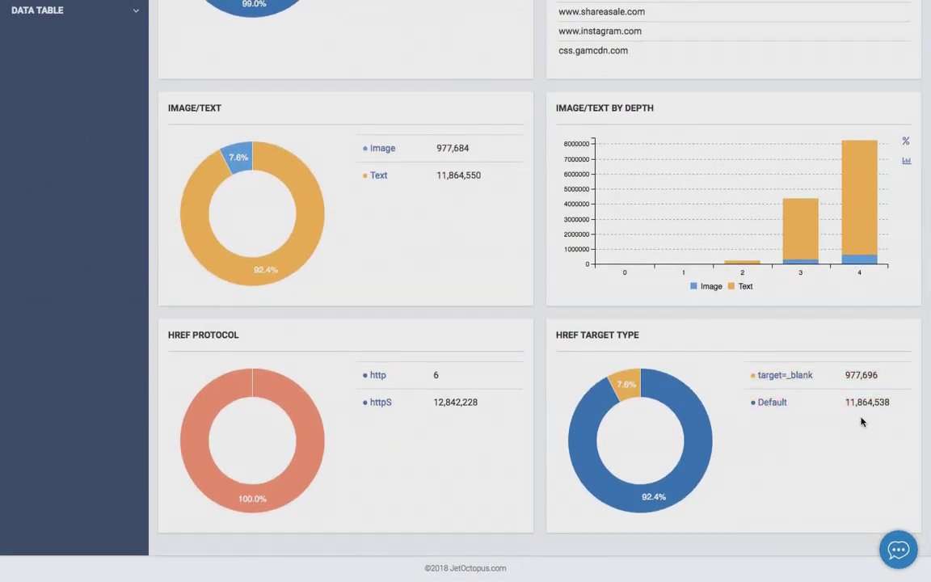
- Open the Texts Analysis report for external links and examine its anchor, image alt and link title breakdowns
{"action": "scroll", "coordinate": [338, 440], "scroll_direction": "up", "scroll_amount": 5}
{"action": "left_click", "coordinate": [97, 354]}
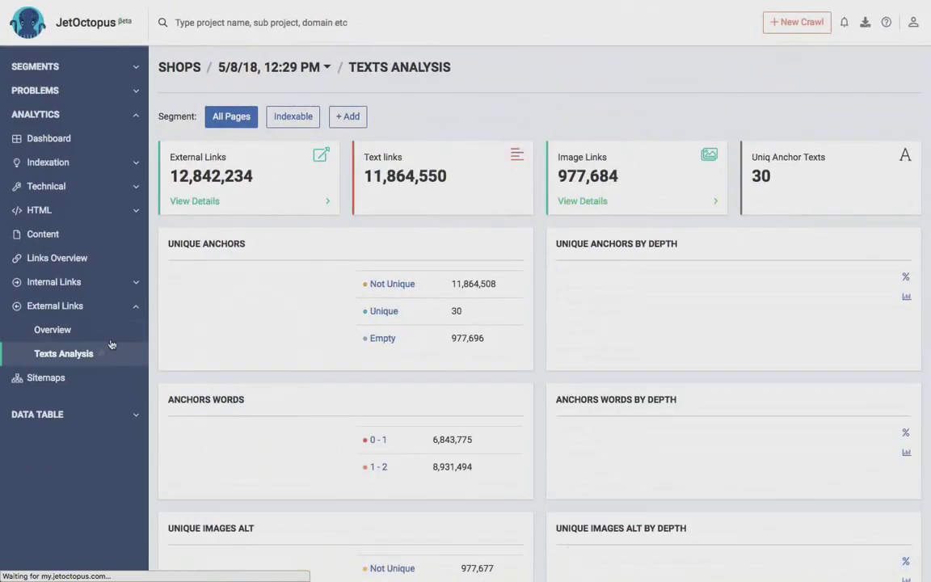
{"action": "scroll", "coordinate": [407, 279], "scroll_direction": "down", "scroll_amount": 4}
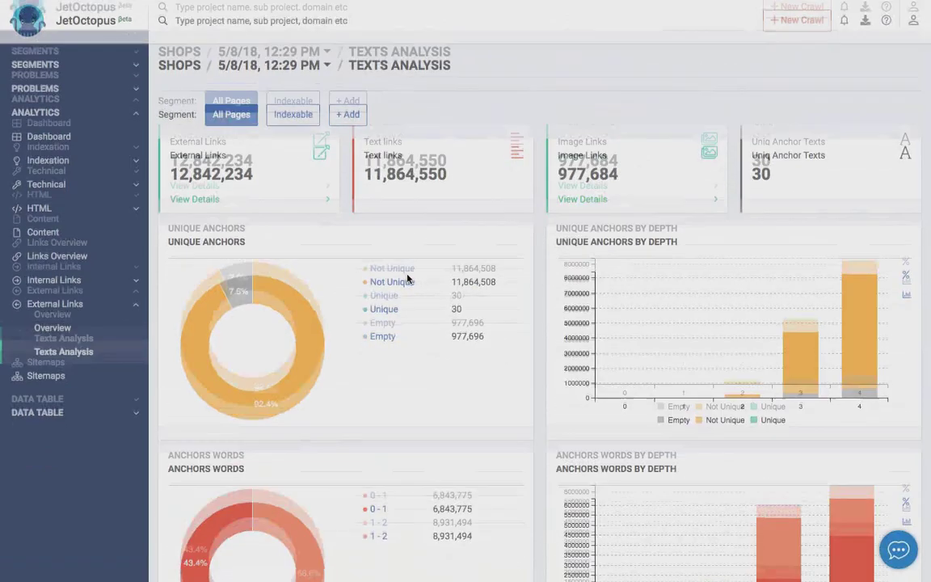
{"action": "scroll", "coordinate": [407, 279], "scroll_direction": "down", "scroll_amount": 5}
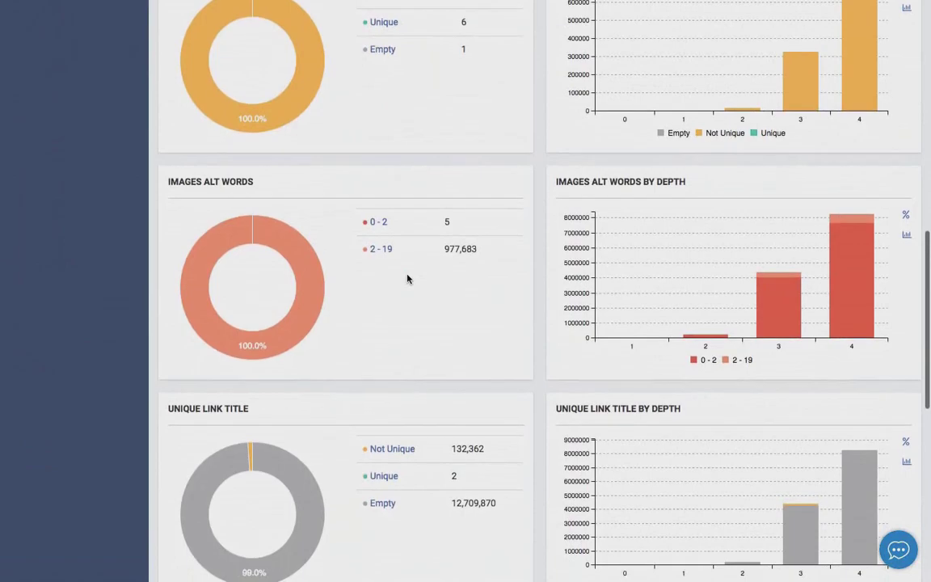
{"action": "scroll", "coordinate": [408, 279], "scroll_direction": "down", "scroll_amount": 3}
{"action": "scroll", "coordinate": [407, 279], "scroll_direction": "down", "scroll_amount": 3}
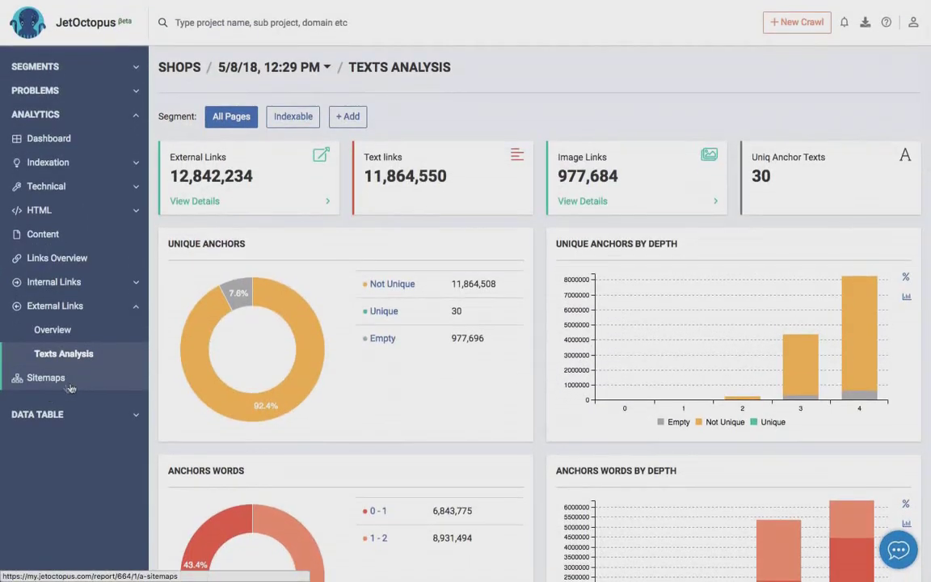
- Open the Sitemaps report and examine the Orphan pages figure
{"action": "left_click", "coordinate": [71, 388]}
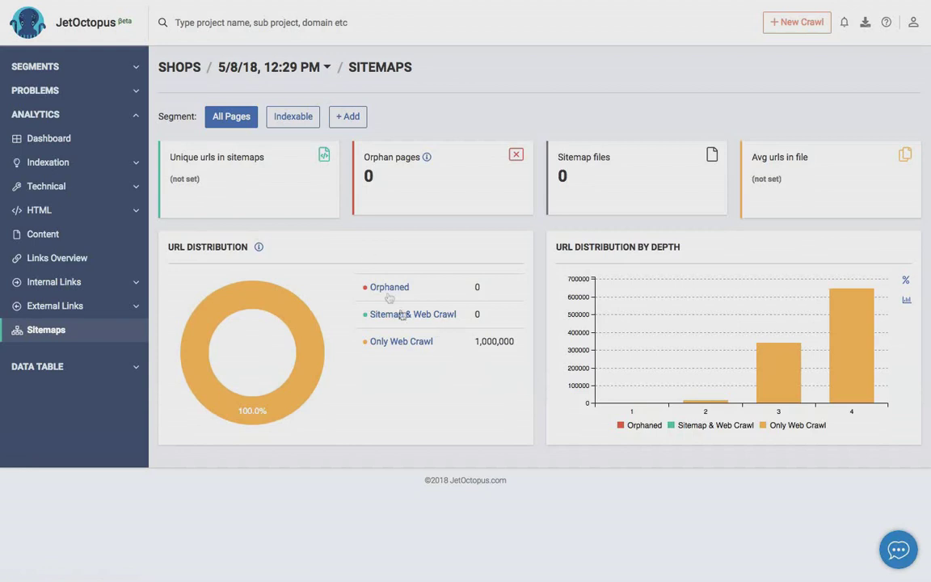
{"action": "left_click_drag", "start_coordinate": [364, 162], "coordinate": [382, 178]}
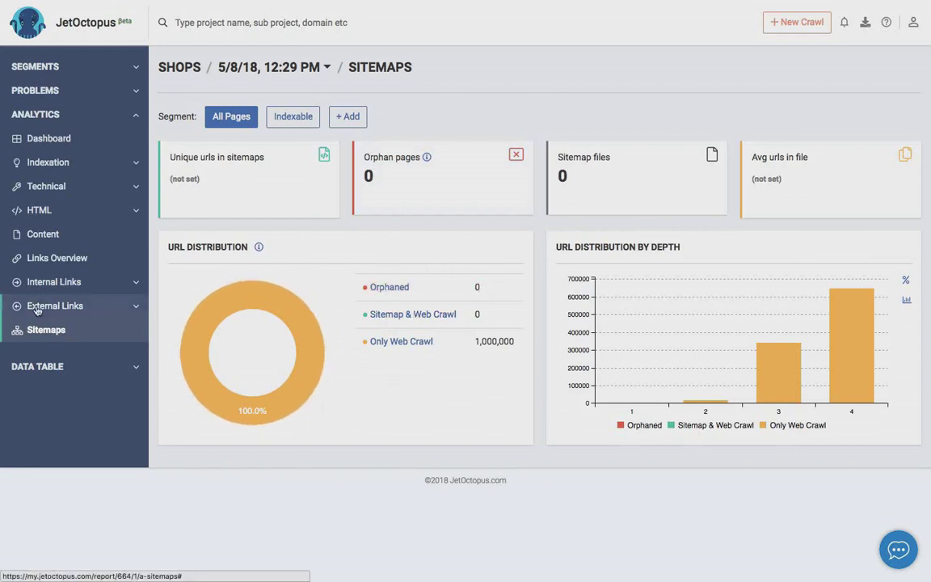
- Collapse the Analytics section and open the Pages data table
{"action": "left_click", "coordinate": [55, 123]}
{"action": "left_click", "coordinate": [55, 137]}
{"action": "left_click", "coordinate": [54, 160]}
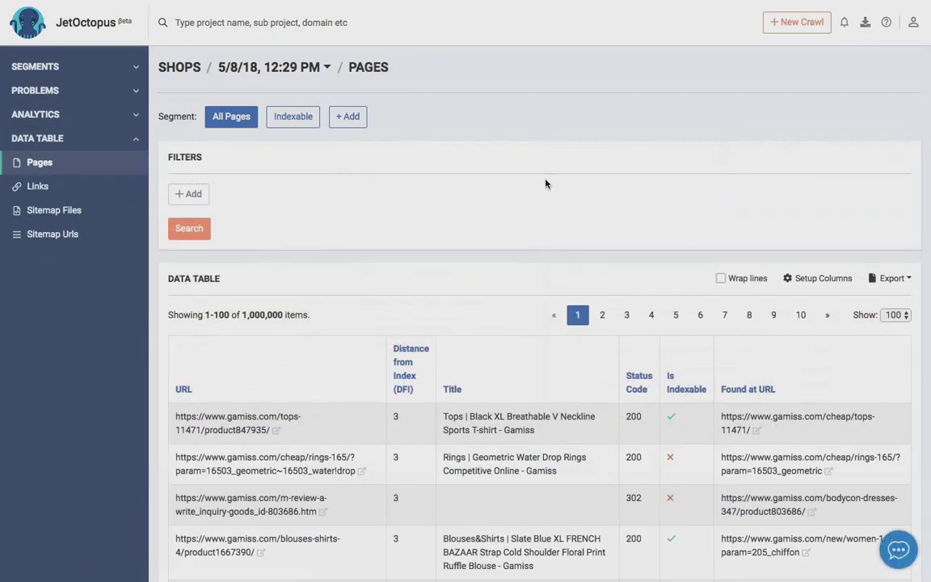
- Add a page filter for Status Code equal to 200
{"action": "left_click", "coordinate": [189, 194]}
{"action": "left_click", "coordinate": [275, 194]}
{"action": "scroll", "coordinate": [302, 327], "scroll_direction": "down", "scroll_amount": 10}
{"action": "scroll", "coordinate": [301, 327], "scroll_direction": "down", "scroll_amount": 5}
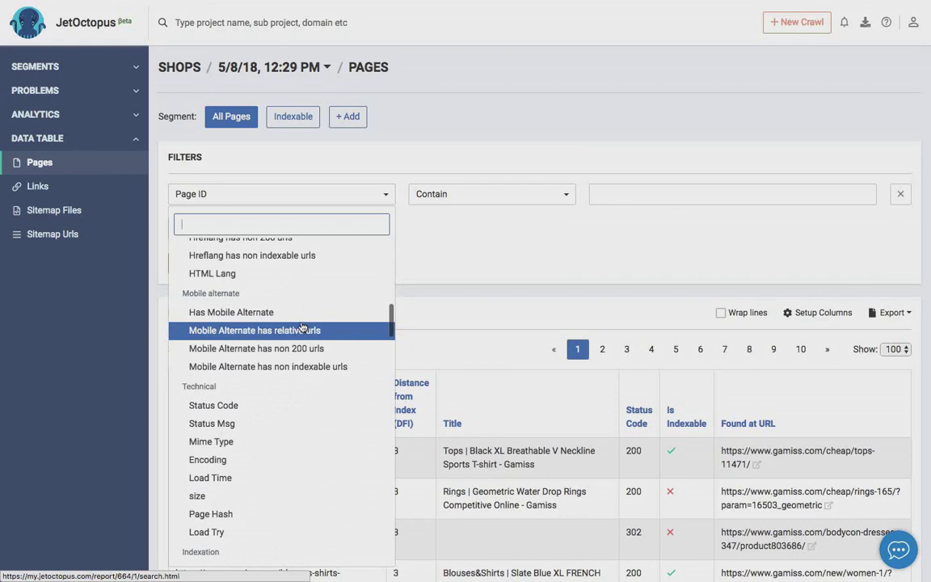
{"action": "scroll", "coordinate": [302, 327], "scroll_direction": "down", "scroll_amount": 3}
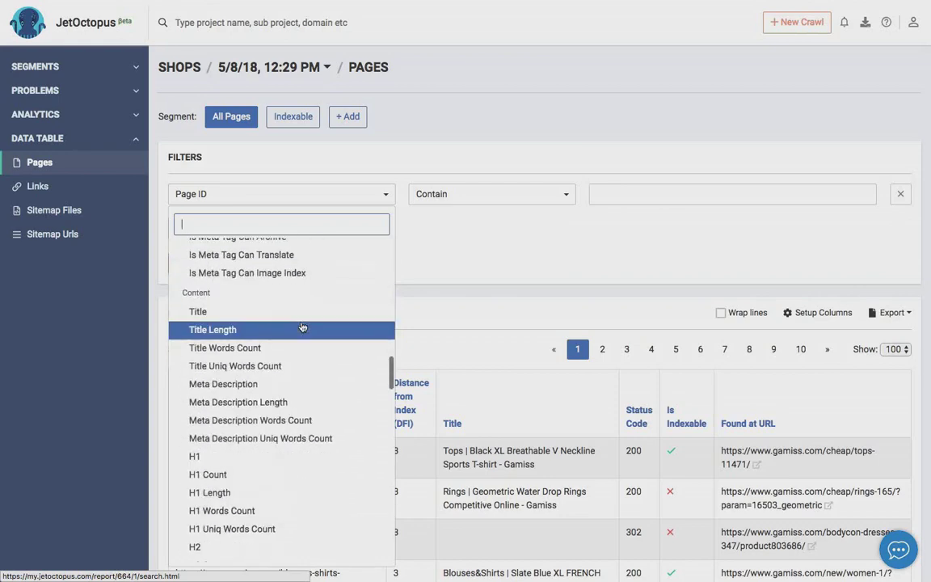
{"action": "scroll", "coordinate": [301, 326], "scroll_direction": "down", "scroll_amount": 8}
{"action": "scroll", "coordinate": [302, 326], "scroll_direction": "down", "scroll_amount": 5}
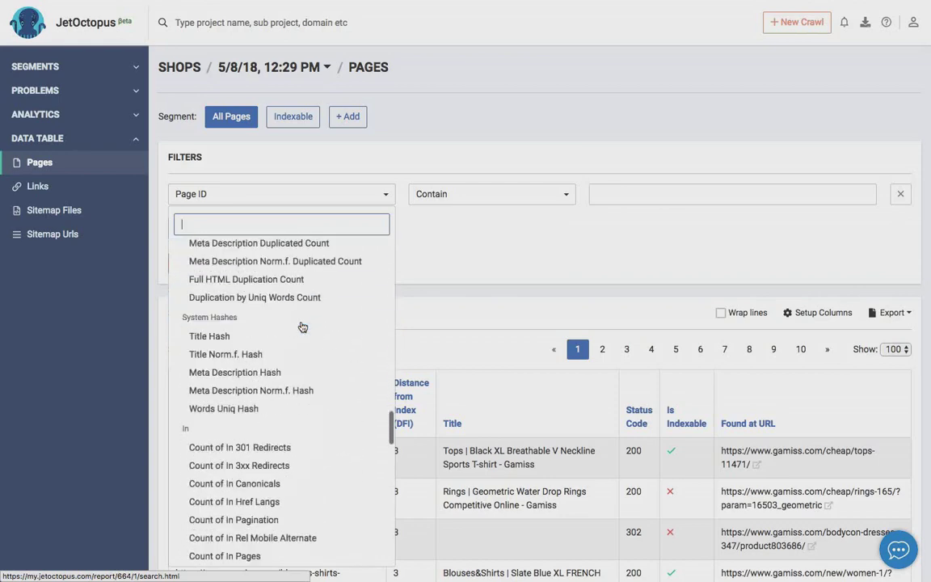
{"action": "type", "text": "stat"}
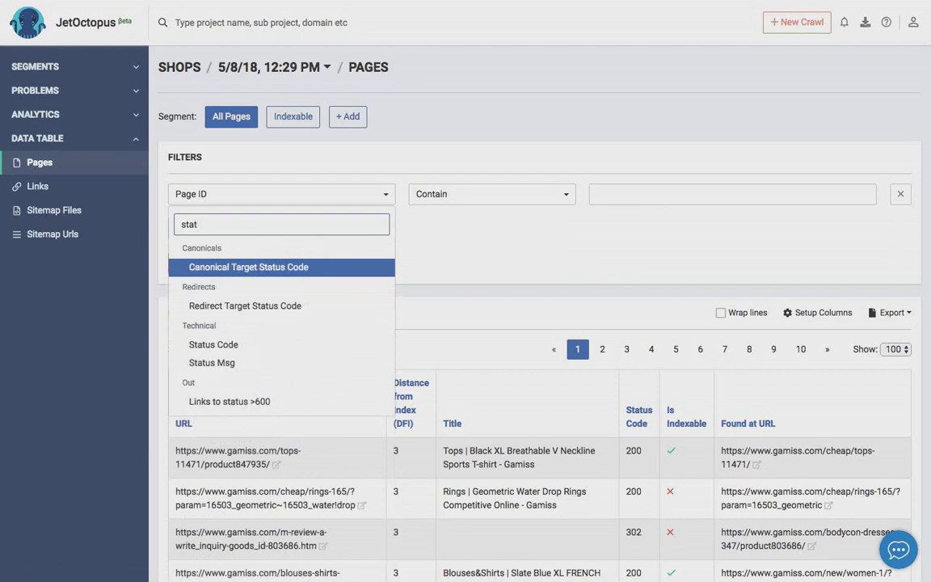
{"action": "left_click", "coordinate": [230, 346]}
{"action": "left_click", "coordinate": [590, 194]}
{"action": "type", "text": "200"}
- Add a second filter for Titles Duplicated Count greater or equal to 1 and run the search
{"action": "left_click", "coordinate": [190, 228]}
{"action": "left_click", "coordinate": [211, 230]}
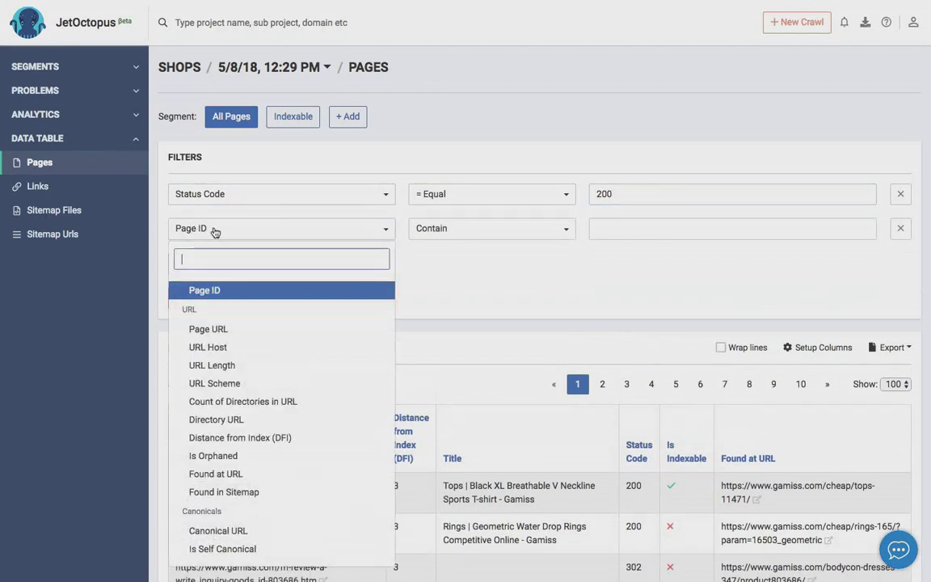
{"action": "type", "text": "dup"}
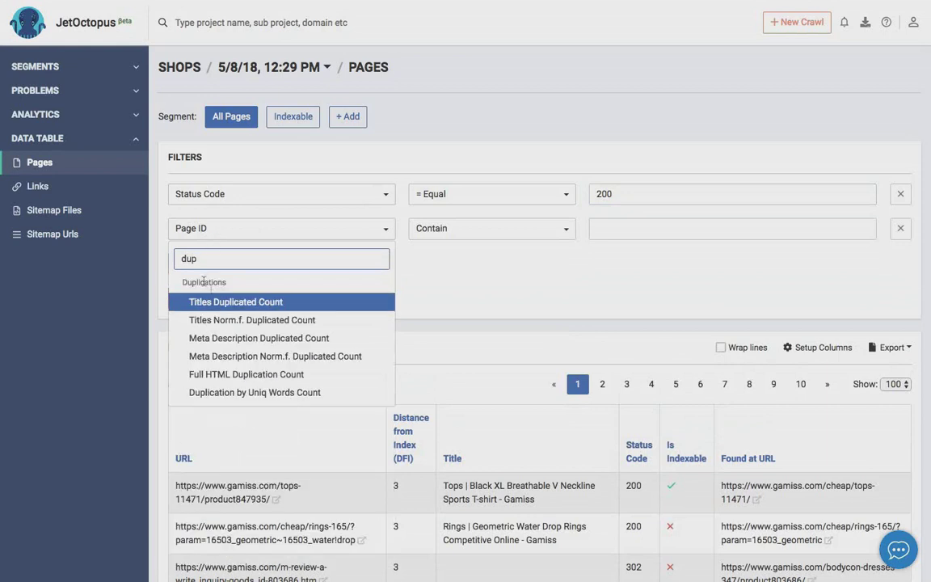
{"action": "left_click", "coordinate": [212, 301]}
{"action": "left_click", "coordinate": [485, 226]}
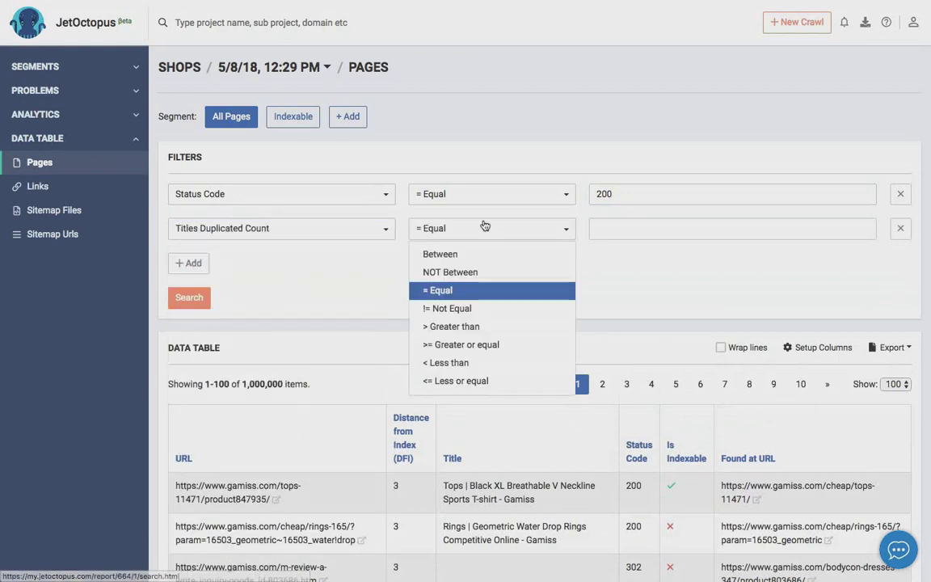
{"action": "left_click", "coordinate": [467, 326]}
{"action": "left_click", "coordinate": [599, 229]}
{"action": "type", "text": "1"}
{"action": "left_click", "coordinate": [539, 230]}
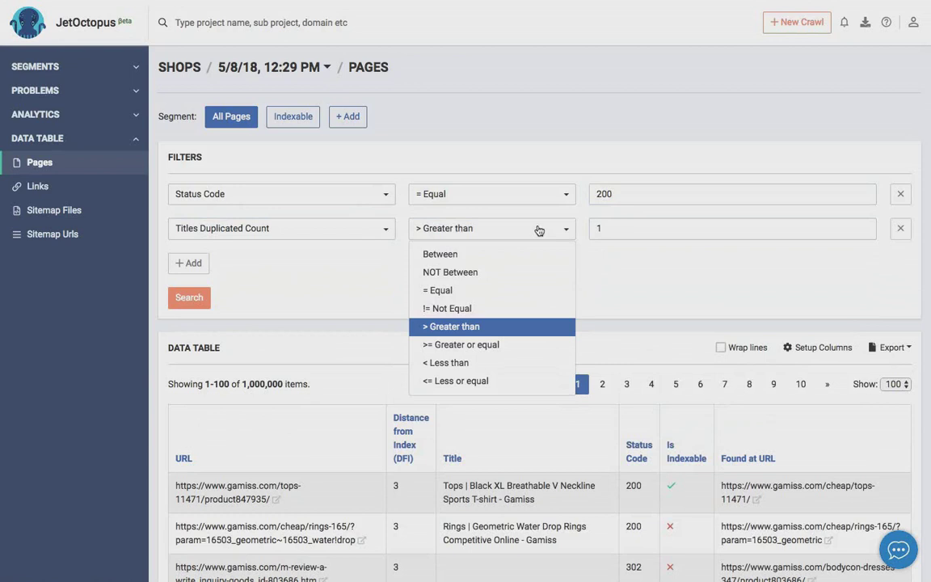
{"action": "left_click", "coordinate": [475, 345]}
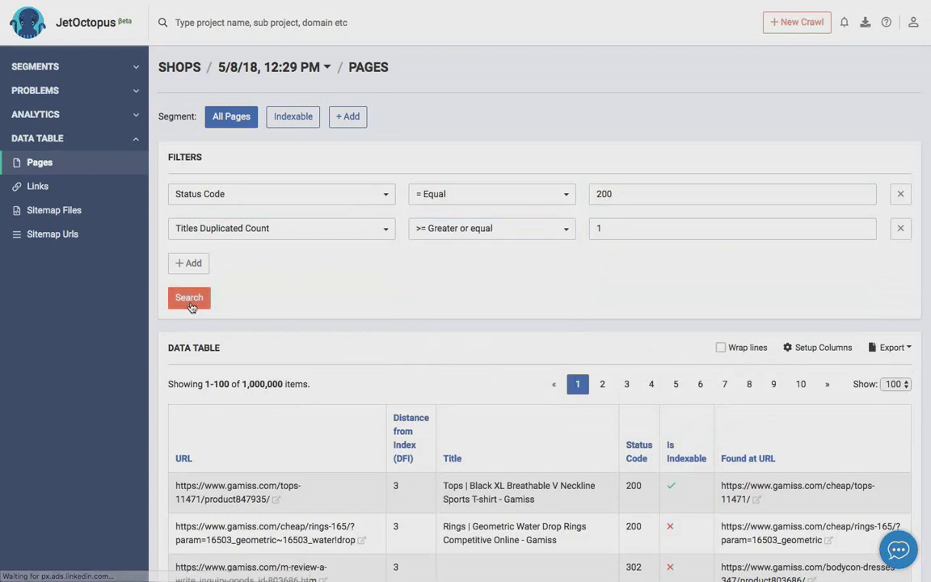
{"action": "left_click", "coordinate": [190, 299]}
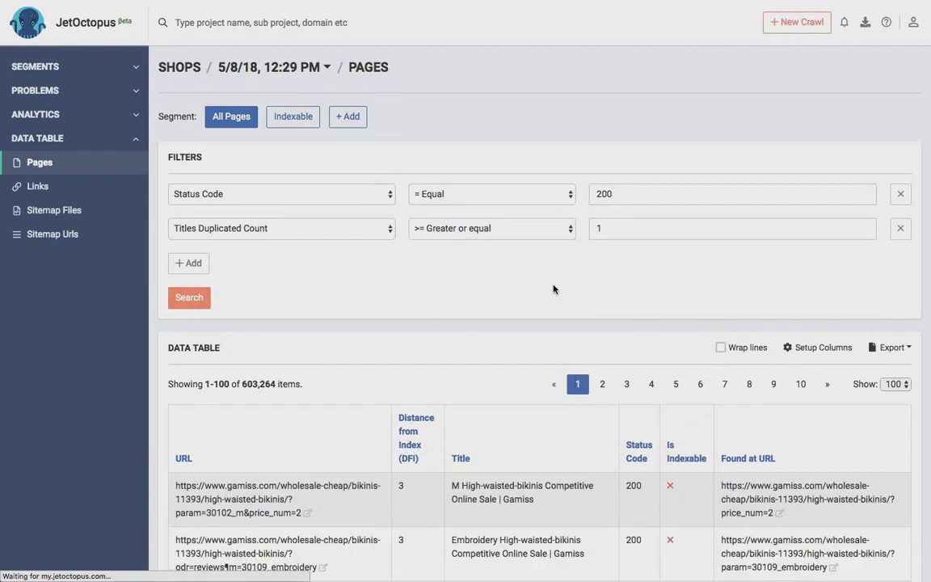
- Add the Title Duplications and Title norm.f. Duplications columns to the data table and examine them
{"action": "left_click", "coordinate": [833, 347]}
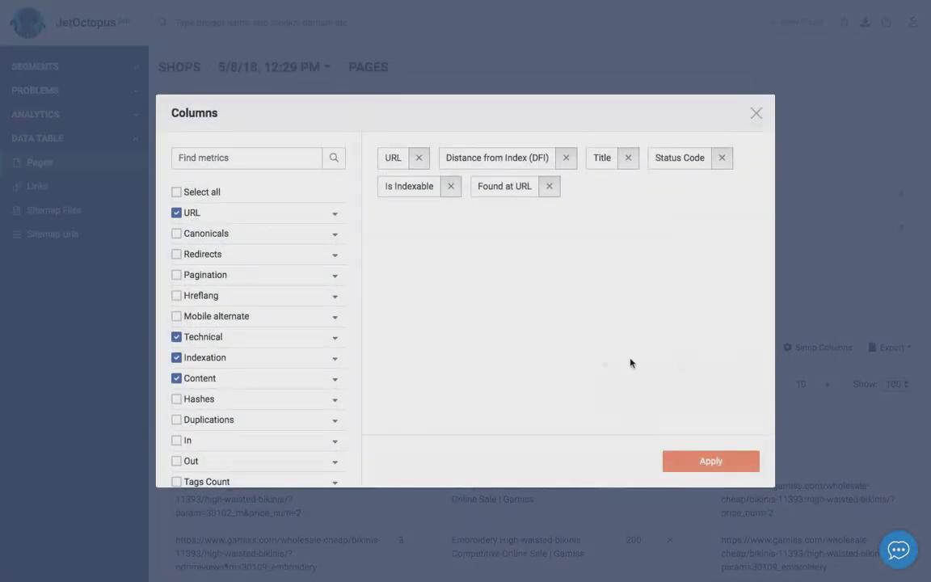
{"action": "left_click", "coordinate": [335, 420]}
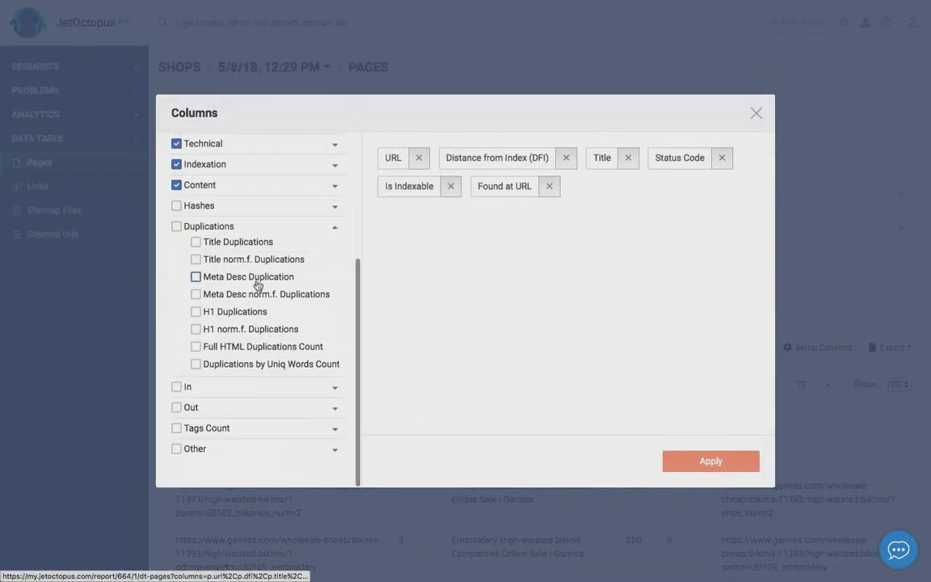
{"action": "left_click", "coordinate": [240, 244]}
{"action": "left_click", "coordinate": [283, 260]}
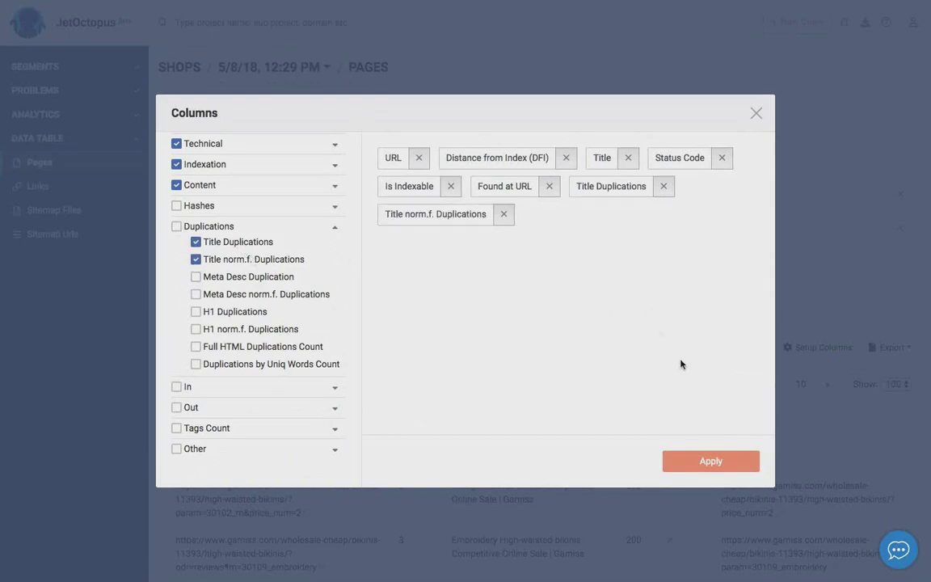
{"action": "left_click", "coordinate": [707, 461]}
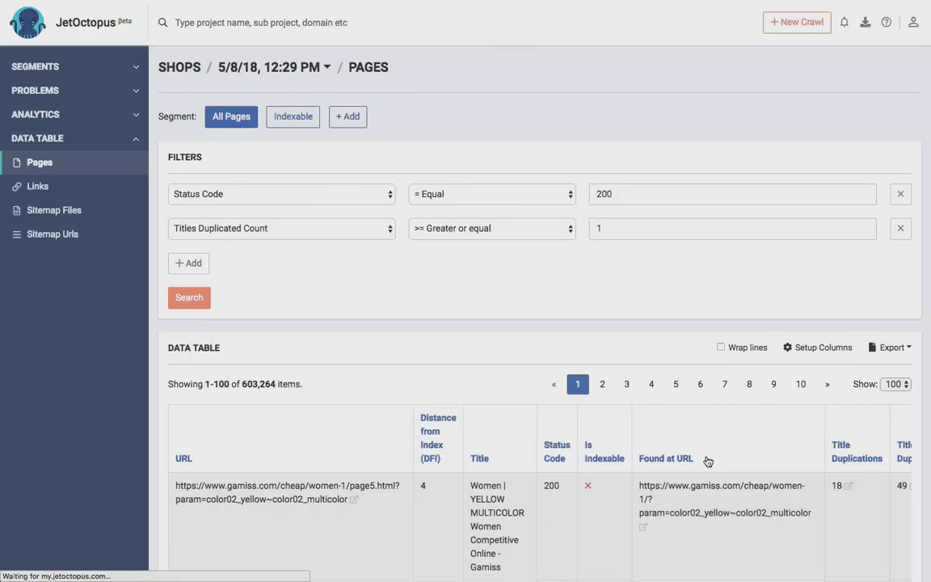
{"action": "scroll", "coordinate": [430, 418], "scroll_direction": "down", "scroll_amount": 4}
{"action": "scroll", "coordinate": [478, 472], "scroll_direction": "right", "scroll_amount": 2}
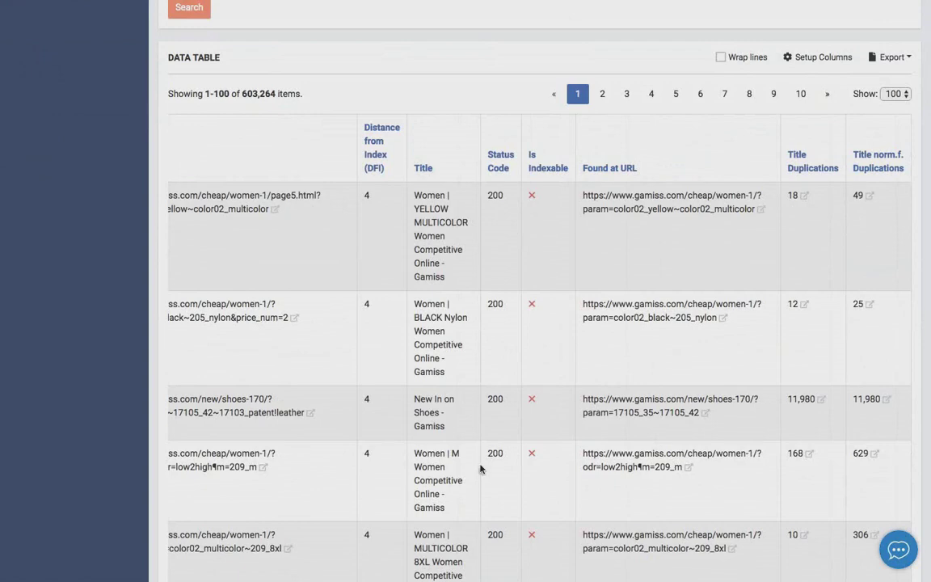
- Sort the data table by Title Duplications in descending order and examine the first row's title and duplication count
{"action": "left_click", "coordinate": [810, 171]}
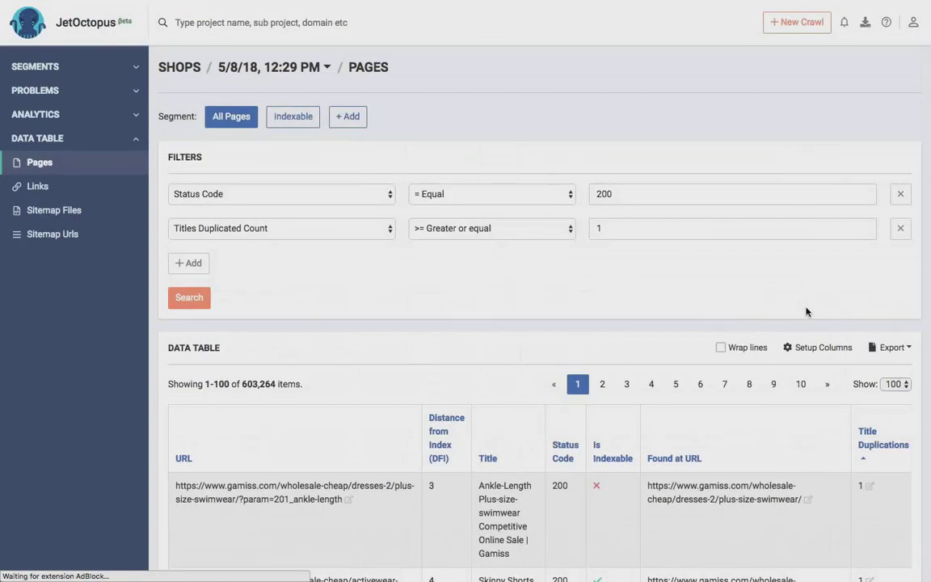
{"action": "scroll", "coordinate": [806, 311], "scroll_direction": "down", "scroll_amount": 3}
{"action": "left_click", "coordinate": [878, 247]}
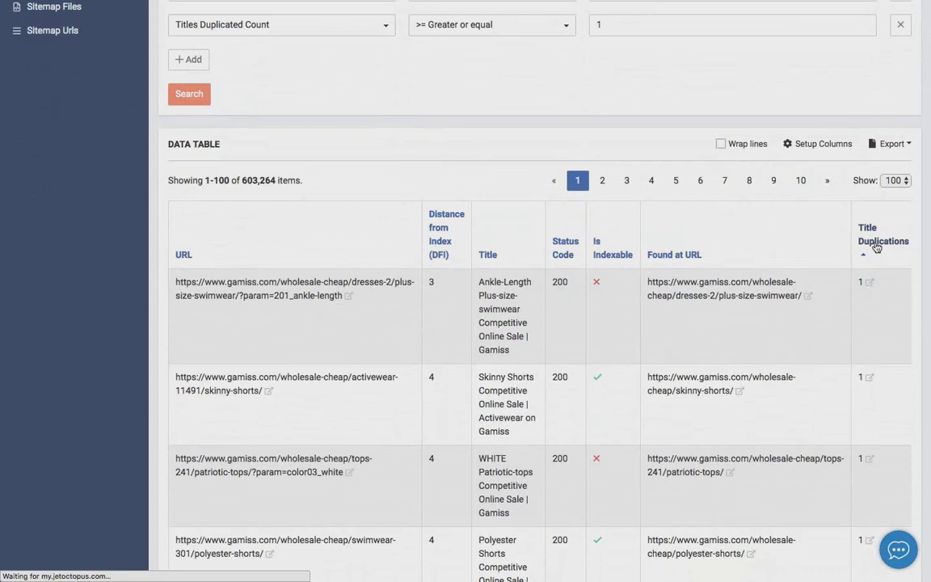
{"action": "scroll", "coordinate": [467, 444], "scroll_direction": "down", "scroll_amount": 3}
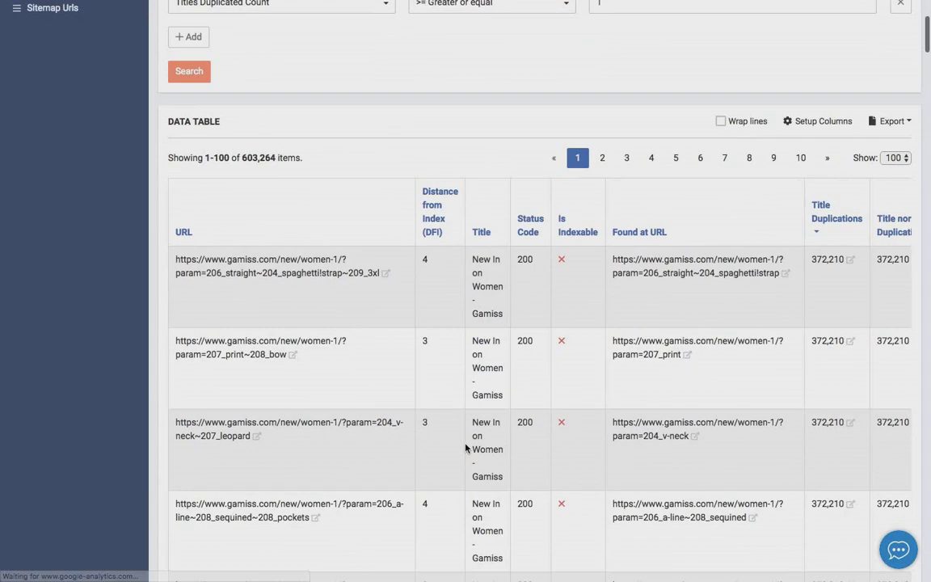
{"action": "left_click_drag", "start_coordinate": [472, 255], "coordinate": [505, 323]}
{"action": "left_click_drag", "start_coordinate": [858, 262], "coordinate": [814, 257]}
{"action": "left_click", "coordinate": [817, 257]}
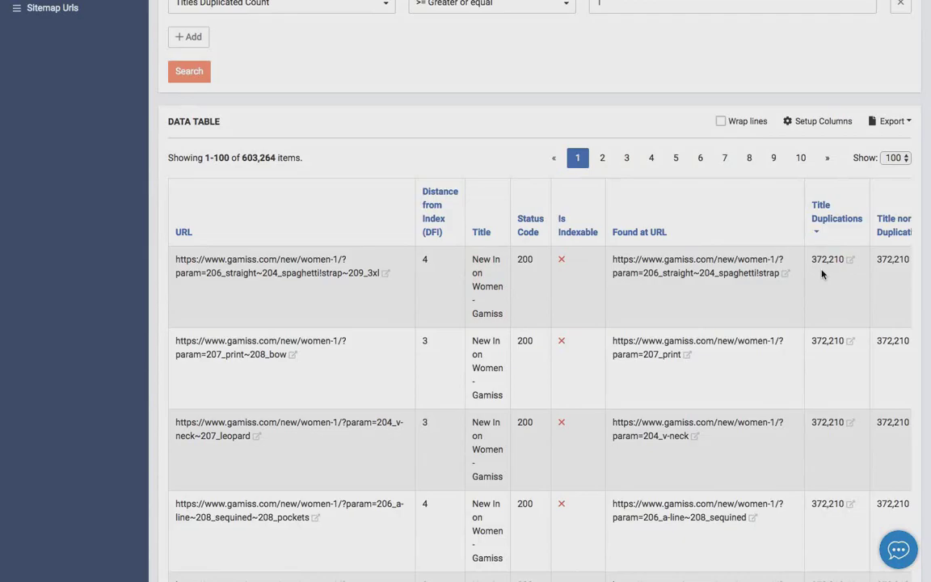
- Open the list of pages sharing the first row's duplicated title and look through their URLs
{"action": "left_click", "coordinate": [849, 260]}
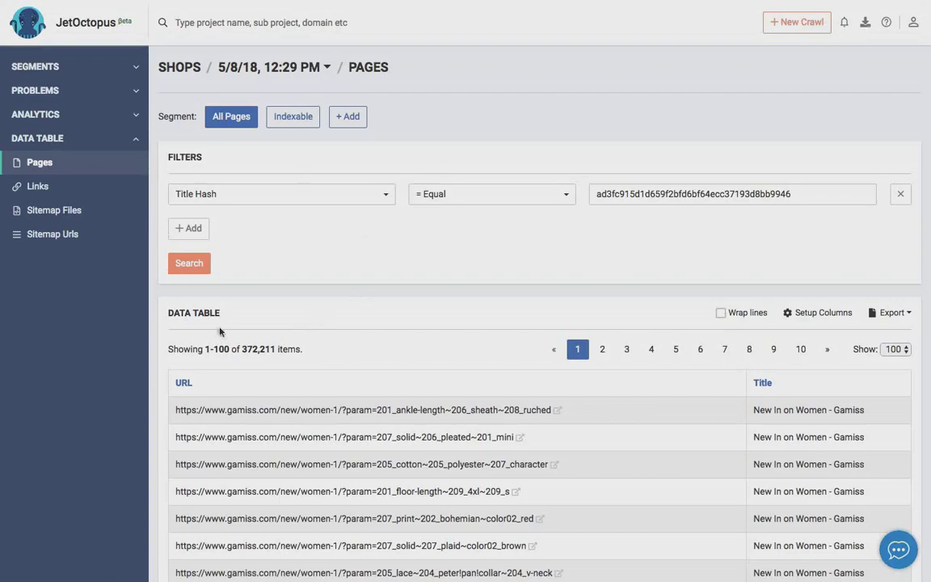
{"action": "scroll", "coordinate": [435, 396], "scroll_direction": "down", "scroll_amount": 3}
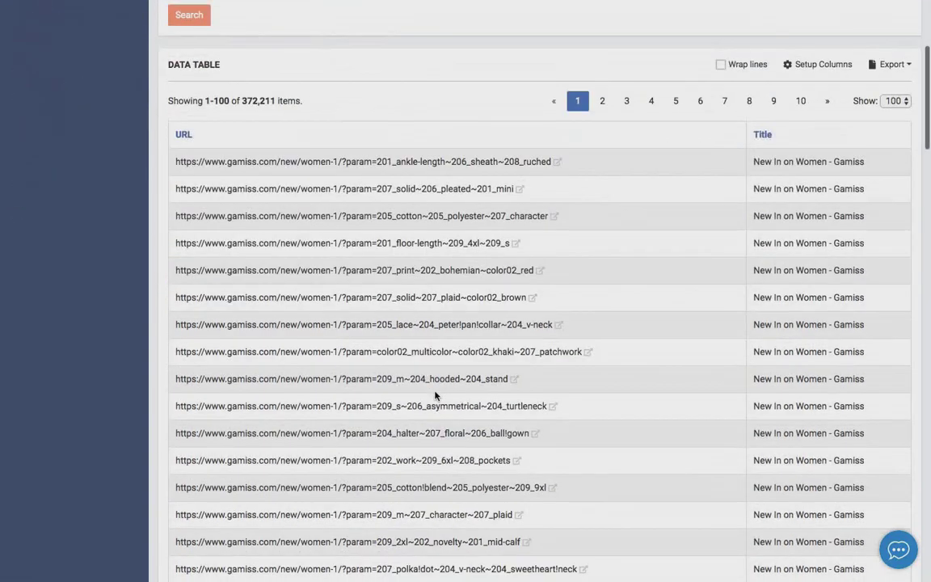
{"action": "scroll", "coordinate": [728, 201], "scroll_direction": "down", "scroll_amount": 6}
{"action": "scroll", "coordinate": [455, 316], "scroll_direction": "up", "scroll_amount": 10}
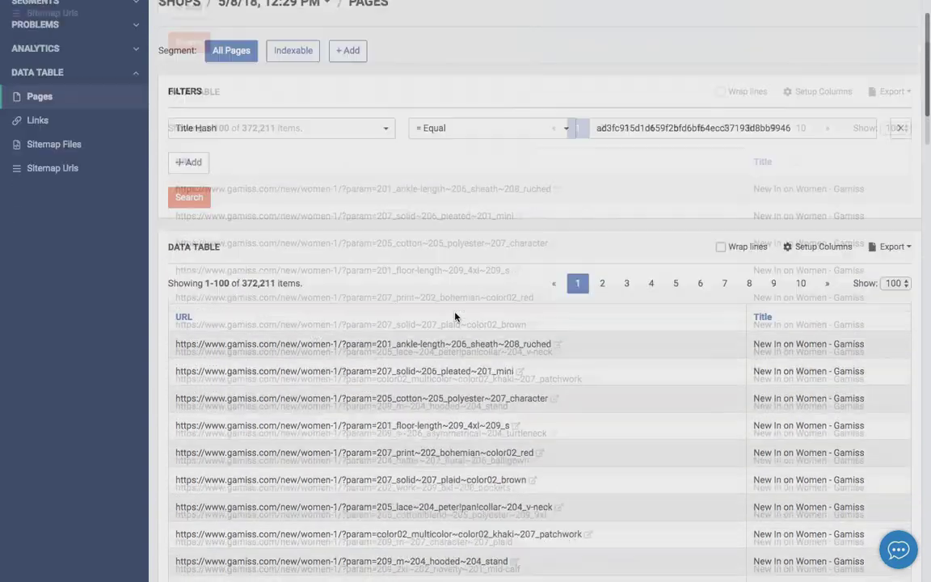
- Add a second page filter on Count of In Links All below the Title Hash filter
{"action": "left_click", "coordinate": [188, 229]}
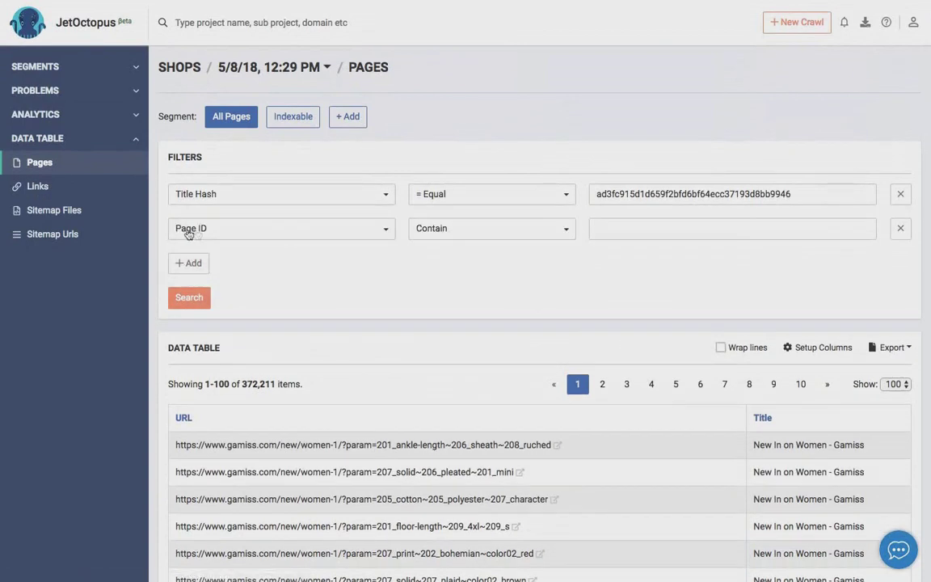
{"action": "left_click", "coordinate": [190, 229]}
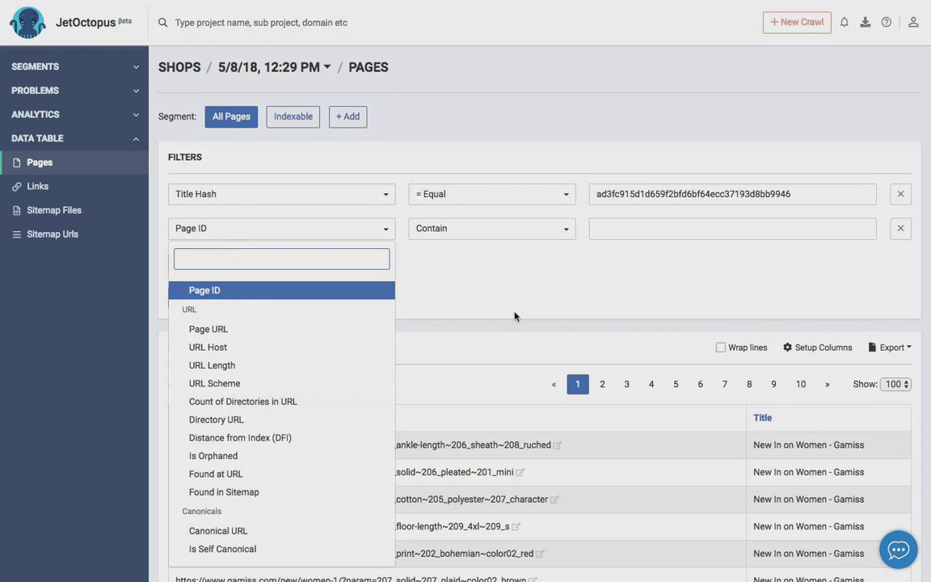
{"action": "type", "text": "li"}
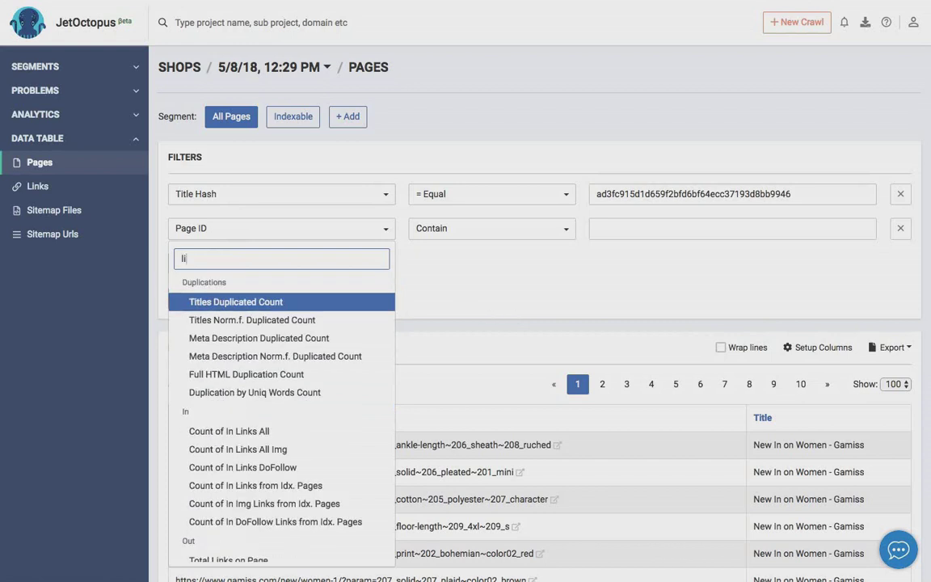
{"action": "key", "text": "BackSpace"}
{"action": "key", "text": "BackSpace"}
{"action": "type", "text": "in li"}
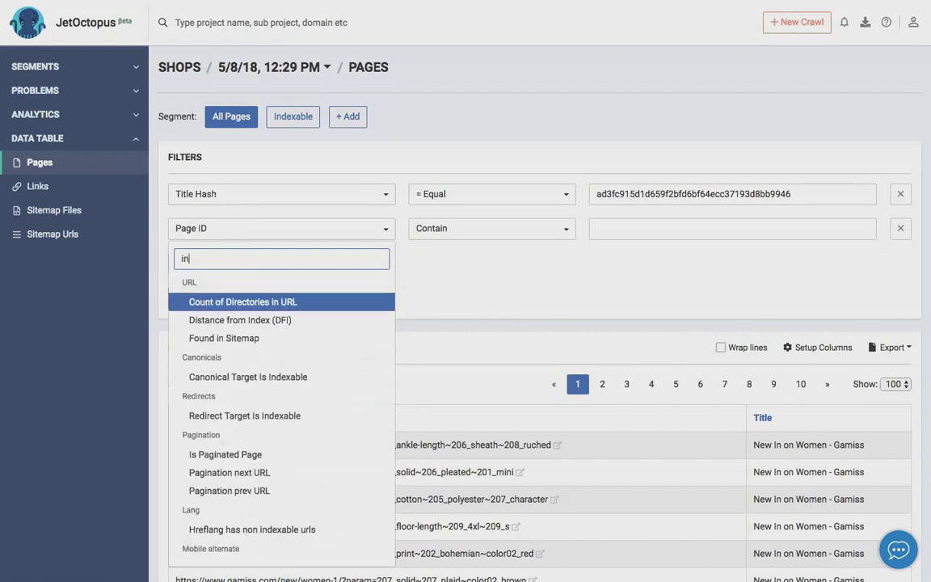
{"action": "left_click", "coordinate": [240, 301]}
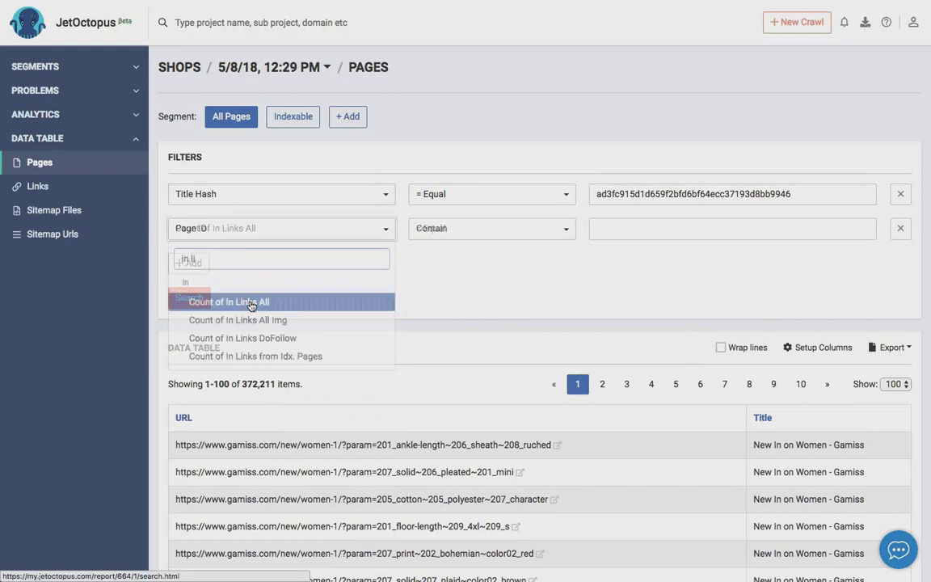
- Set the in-links filter to greater than 100 and run the search
{"action": "left_click", "coordinate": [458, 233]}
{"action": "left_click", "coordinate": [451, 329]}
{"action": "left_click", "coordinate": [603, 230]}
{"action": "type", "text": "100"}
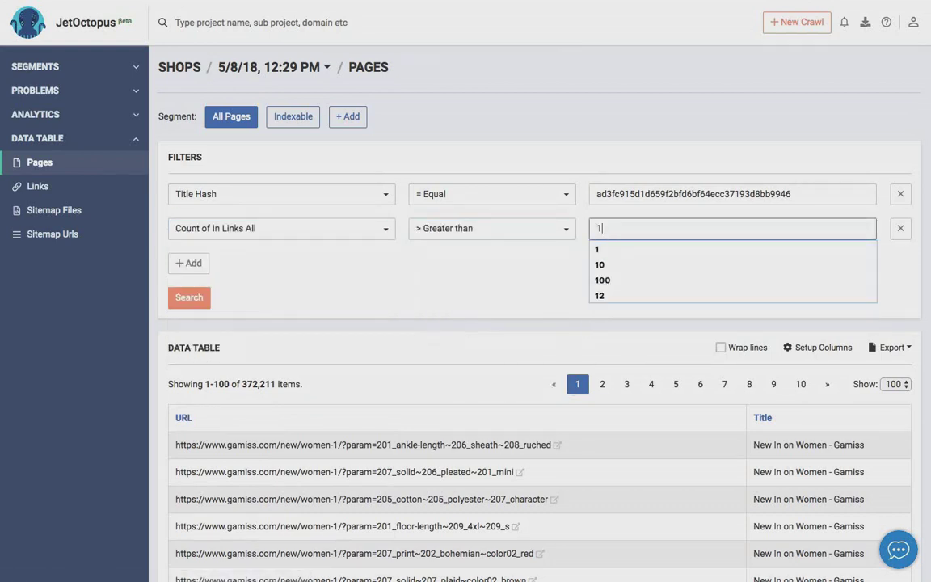
{"action": "left_click", "coordinate": [367, 286]}
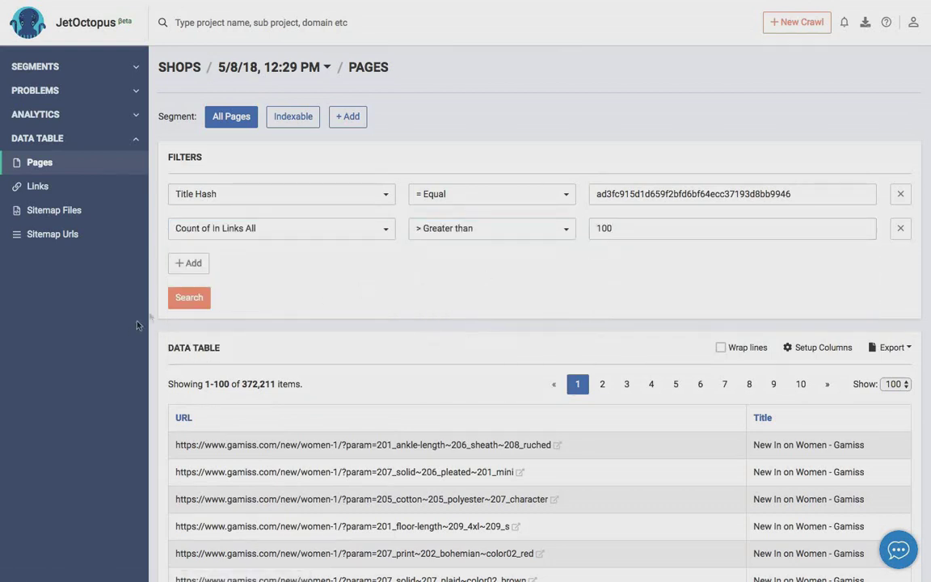
{"action": "left_click", "coordinate": [191, 298]}
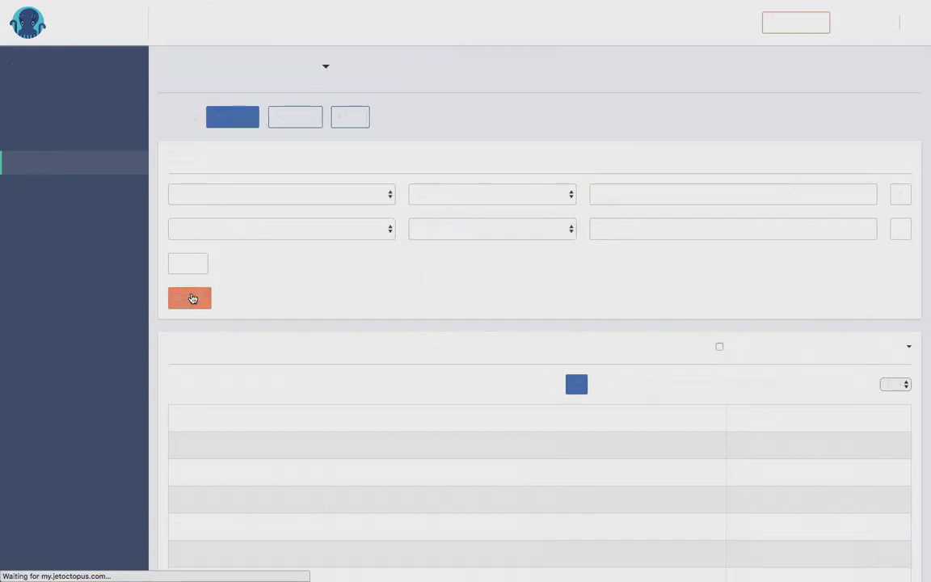
- Add the In Canonicals and In Links All columns to the data table
{"action": "left_click", "coordinate": [817, 348]}
{"action": "scroll", "coordinate": [245, 388], "scroll_direction": "down", "scroll_amount": 2}
{"action": "left_click", "coordinate": [333, 388]}
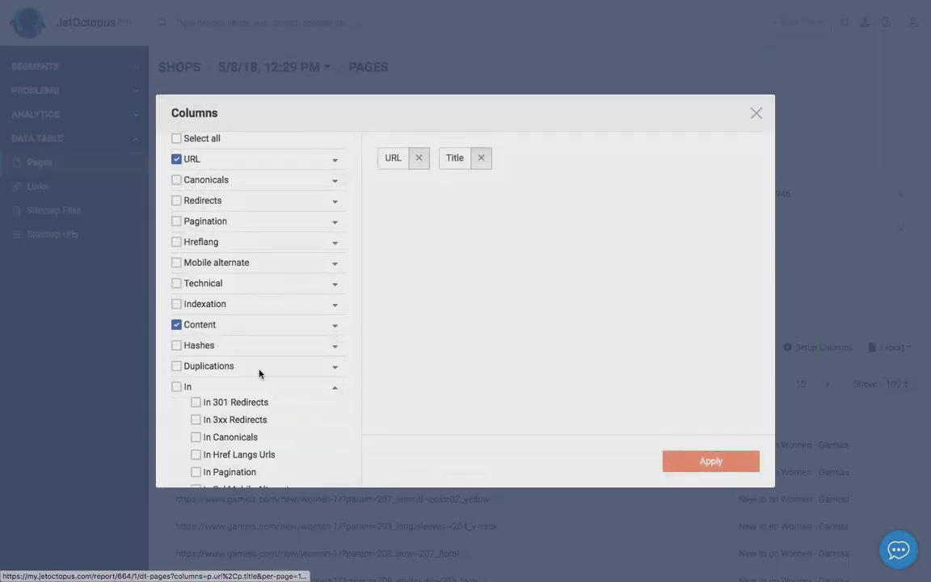
{"action": "scroll", "coordinate": [259, 373], "scroll_direction": "down", "scroll_amount": 5}
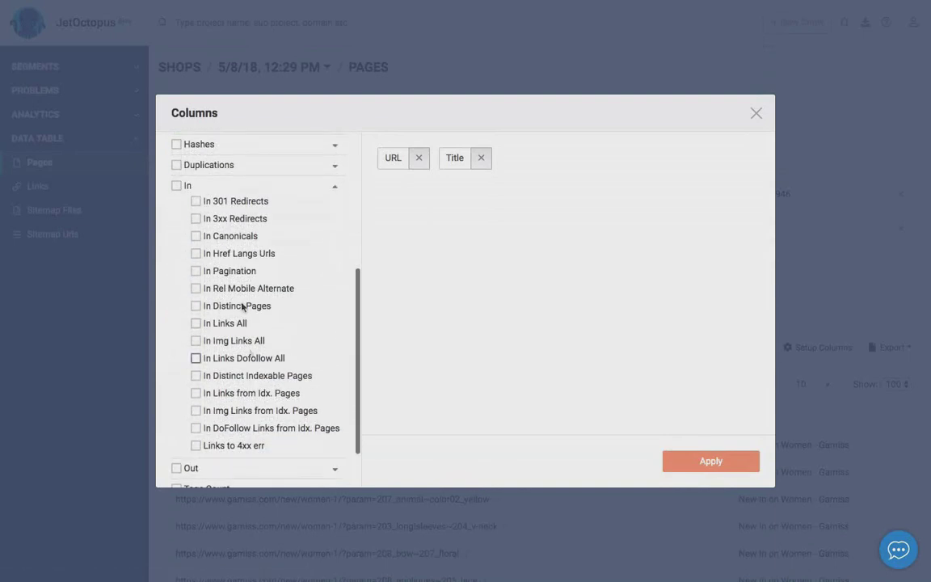
{"action": "left_click", "coordinate": [212, 236]}
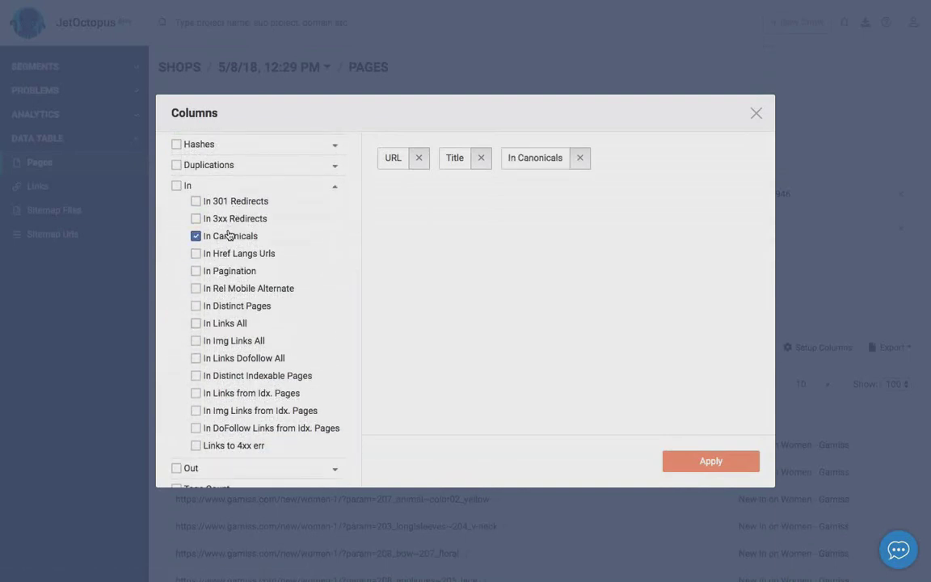
{"action": "left_click", "coordinate": [205, 325]}
{"action": "left_click", "coordinate": [710, 461]}
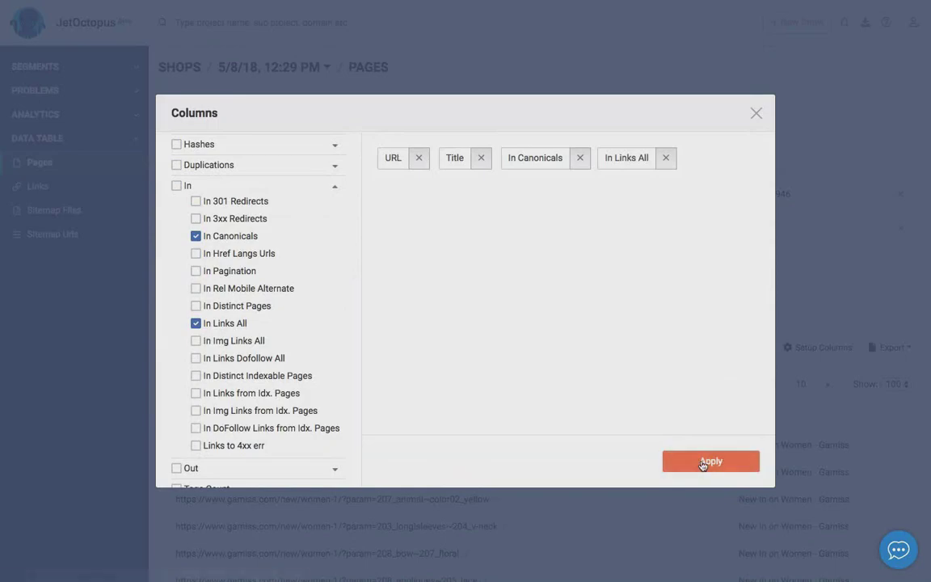
- Sort the pages by In Links All in descending order and examine the first row's URL, canonicals and in-links
{"action": "scroll", "coordinate": [506, 447], "scroll_direction": "down", "scroll_amount": 2}
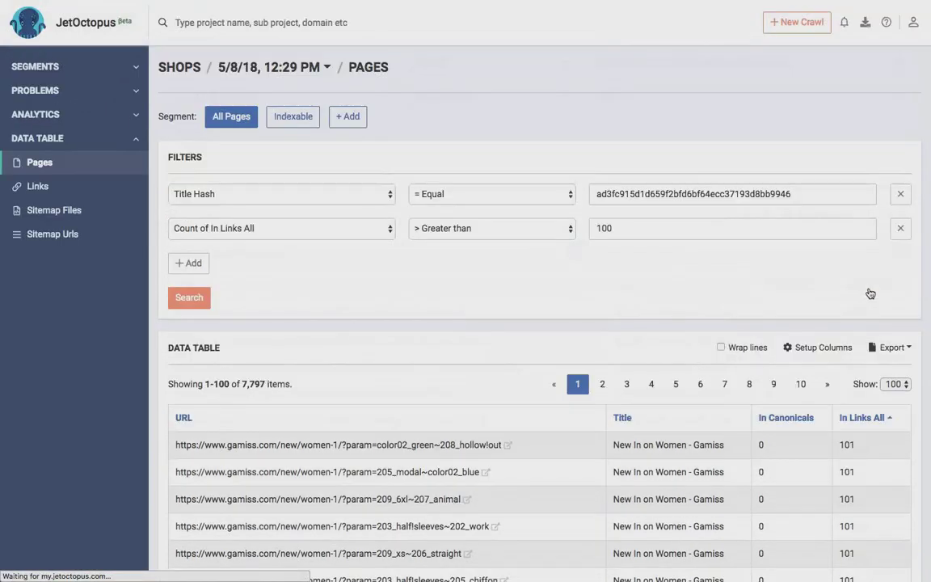
{"action": "scroll", "coordinate": [869, 291], "scroll_direction": "down", "scroll_amount": 2}
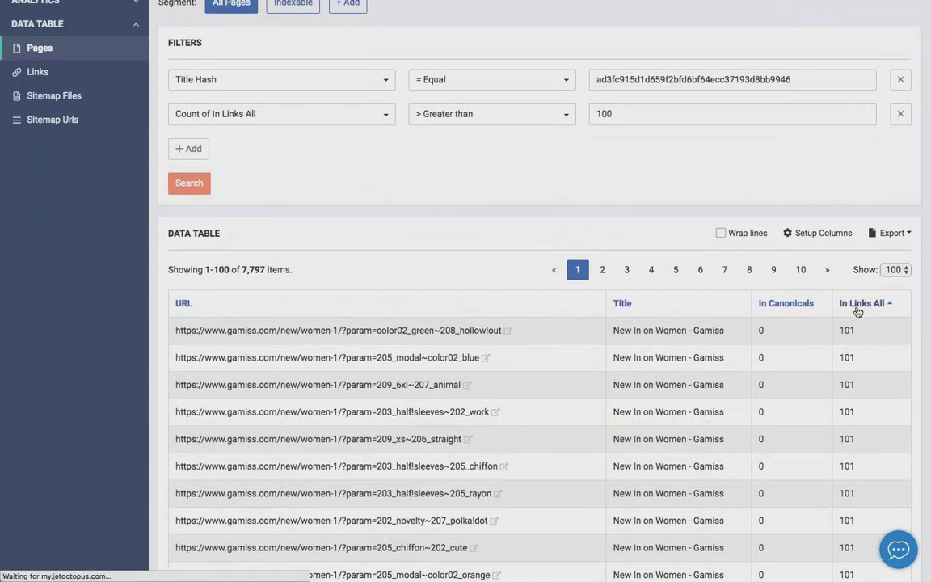
{"action": "left_click", "coordinate": [857, 311]}
{"action": "scroll", "coordinate": [783, 470], "scroll_direction": "down", "scroll_amount": 2}
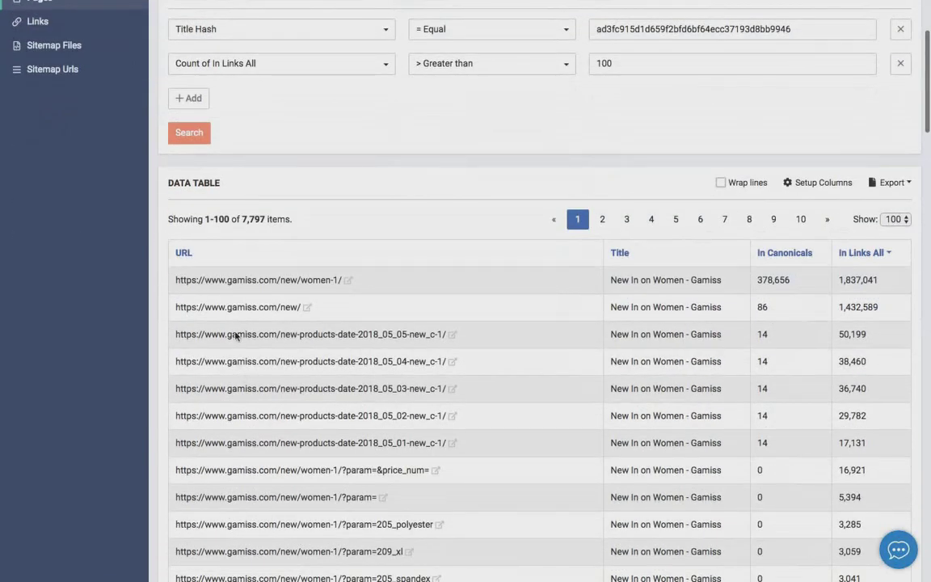
{"action": "left_click_drag", "start_coordinate": [175, 280], "coordinate": [344, 278]}
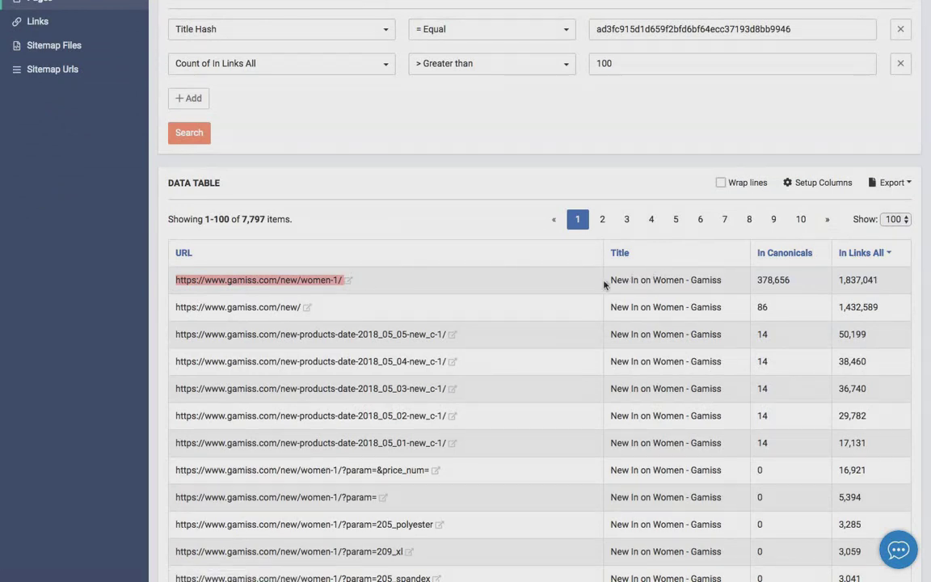
{"action": "double_click", "coordinate": [761, 280]}
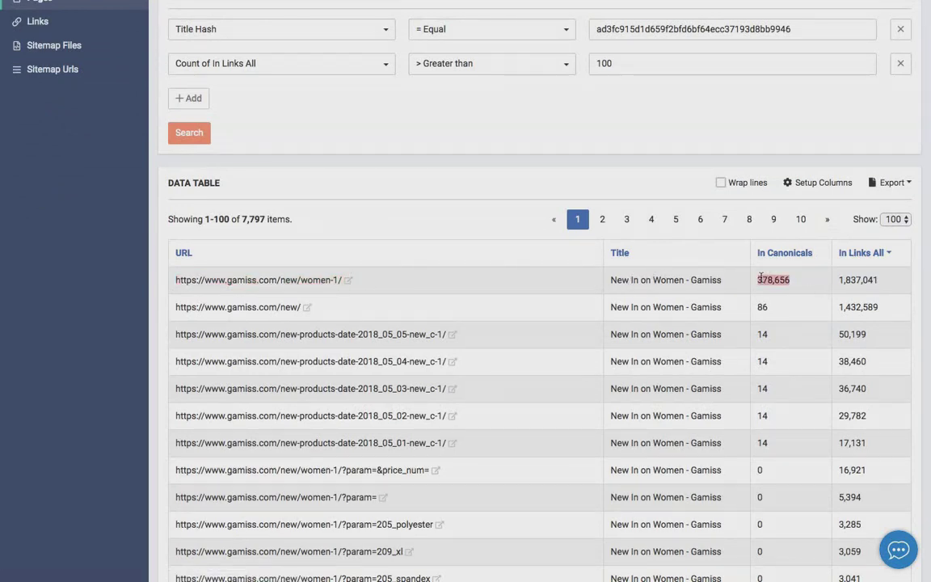
{"action": "double_click", "coordinate": [856, 281]}
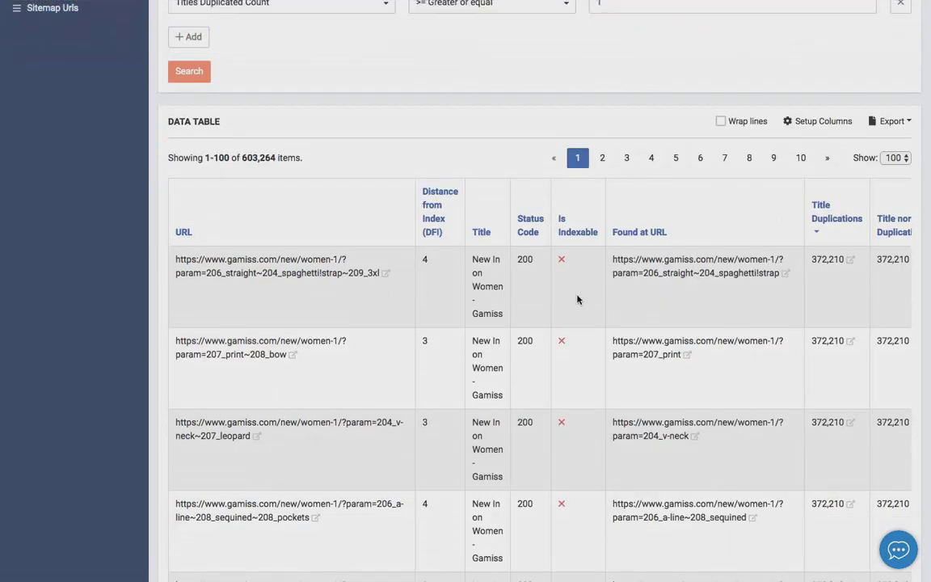
- Return to the table filtered by Titles Duplicated Count and add the Total Links on Page column
{"action": "scroll", "coordinate": [577, 300], "scroll_direction": "up", "scroll_amount": 3}
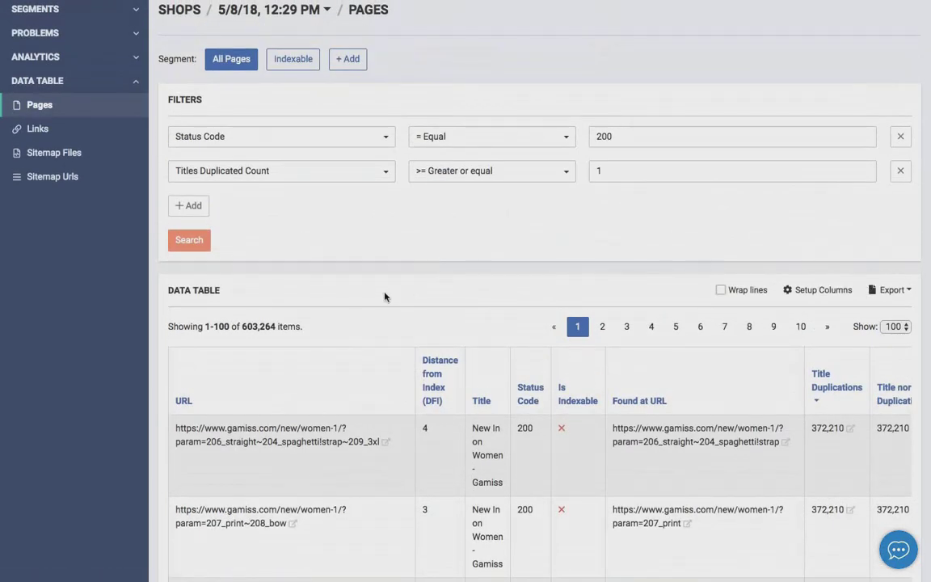
{"action": "left_click", "coordinate": [837, 291]}
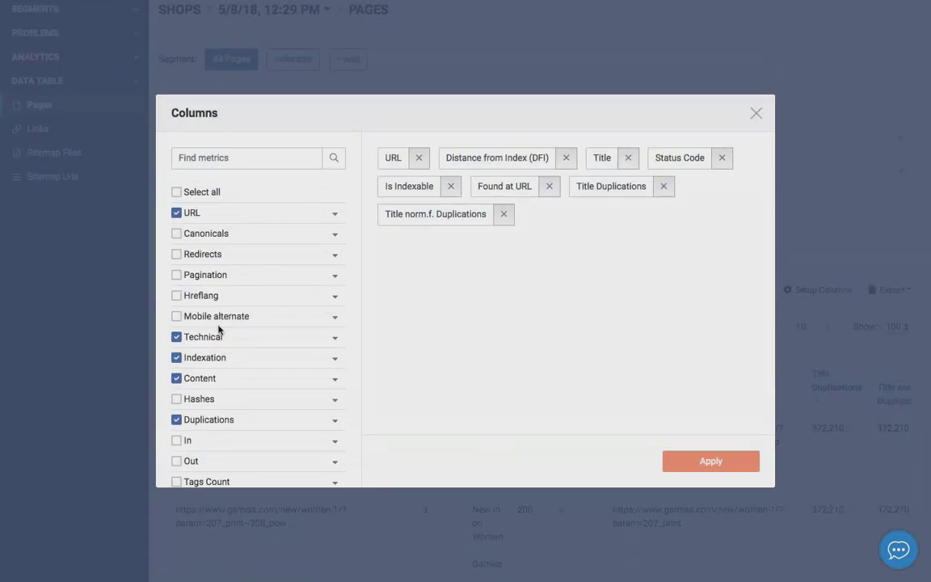
{"action": "scroll", "coordinate": [218, 328], "scroll_direction": "down", "scroll_amount": 2}
{"action": "left_click", "coordinate": [335, 406]}
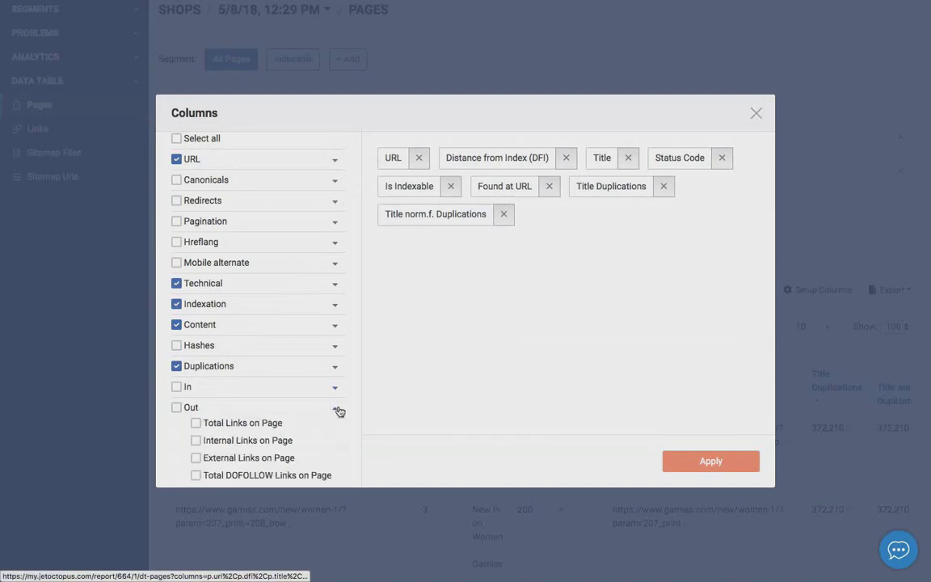
{"action": "scroll", "coordinate": [339, 404], "scroll_direction": "down", "scroll_amount": 5}
{"action": "left_click", "coordinate": [242, 197]}
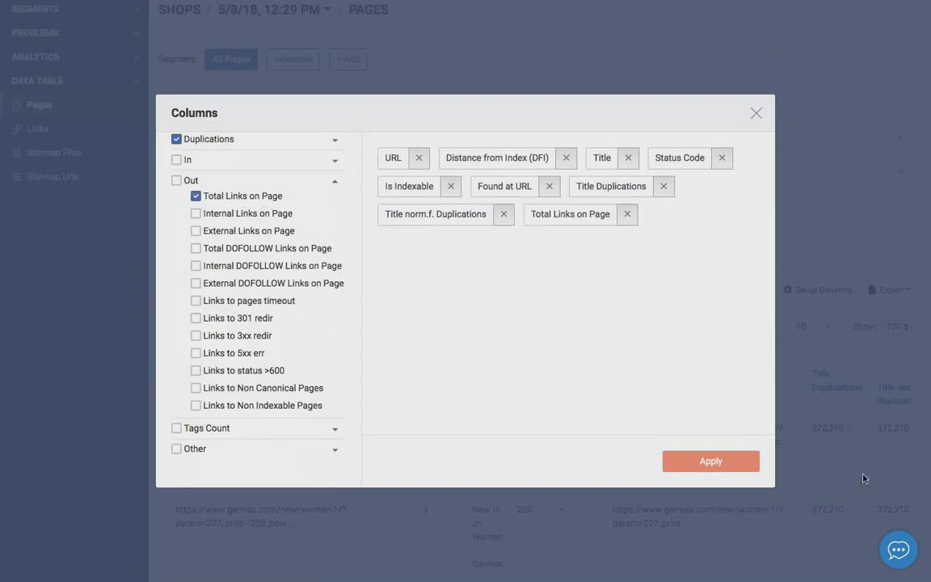
{"action": "left_click", "coordinate": [729, 464]}
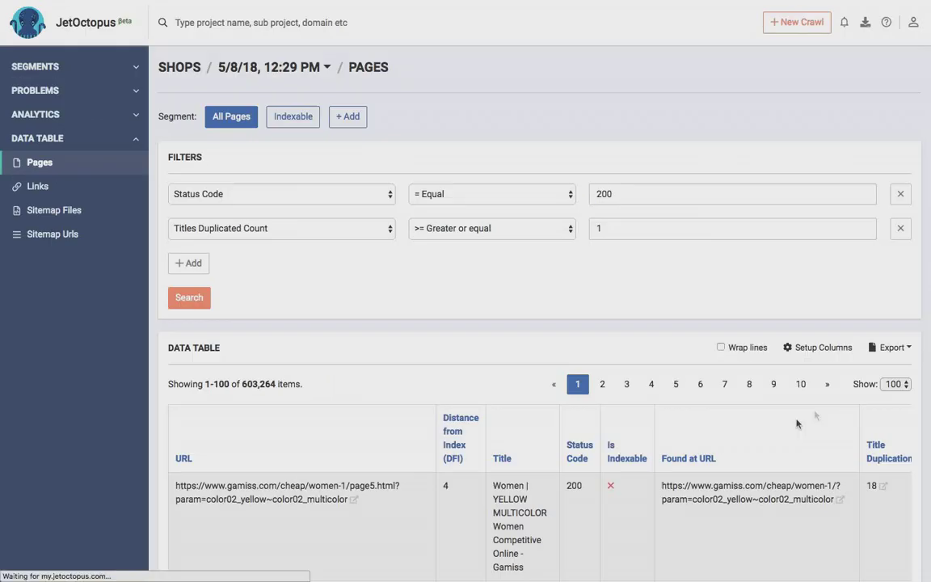
- Check the data table's export format options and the list of exported files
{"action": "left_click", "coordinate": [894, 349]}
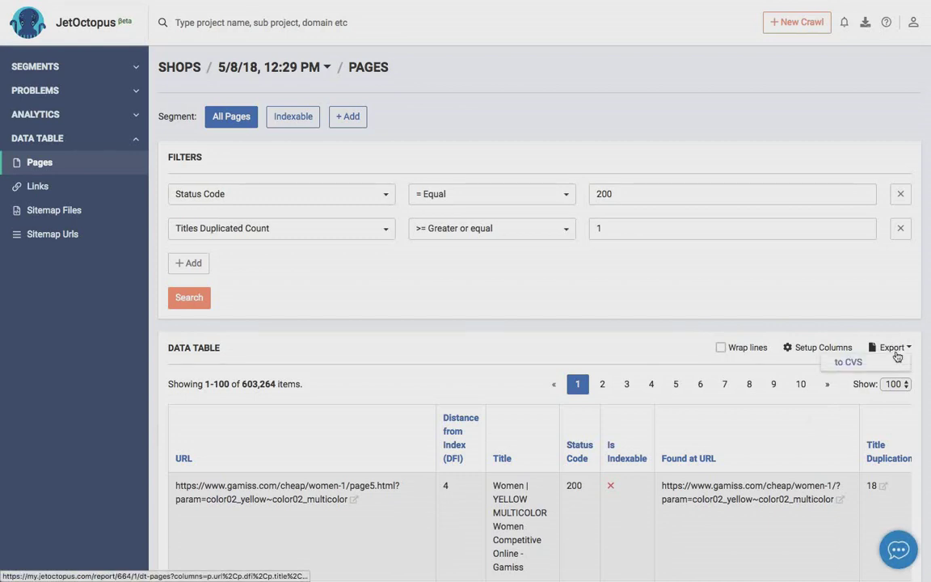
{"action": "left_click", "coordinate": [865, 24]}
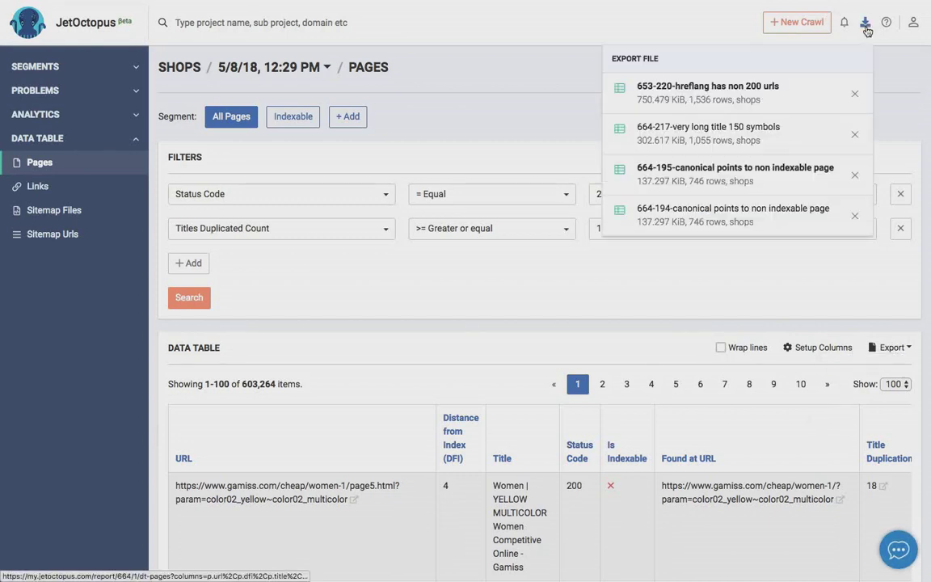
{"action": "left_click", "coordinate": [550, 104]}
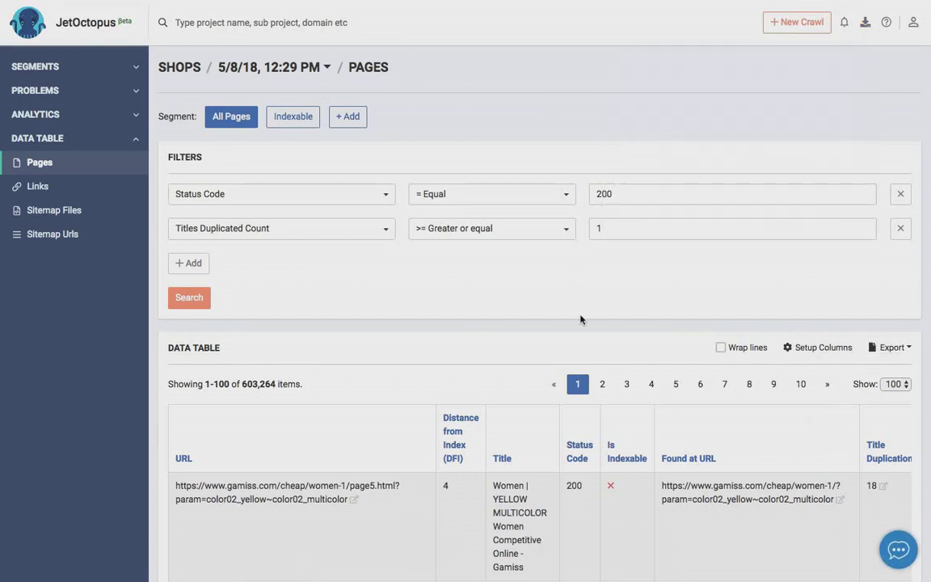
- Open the Links data table and highlight its total number of items
{"action": "left_click", "coordinate": [68, 194]}
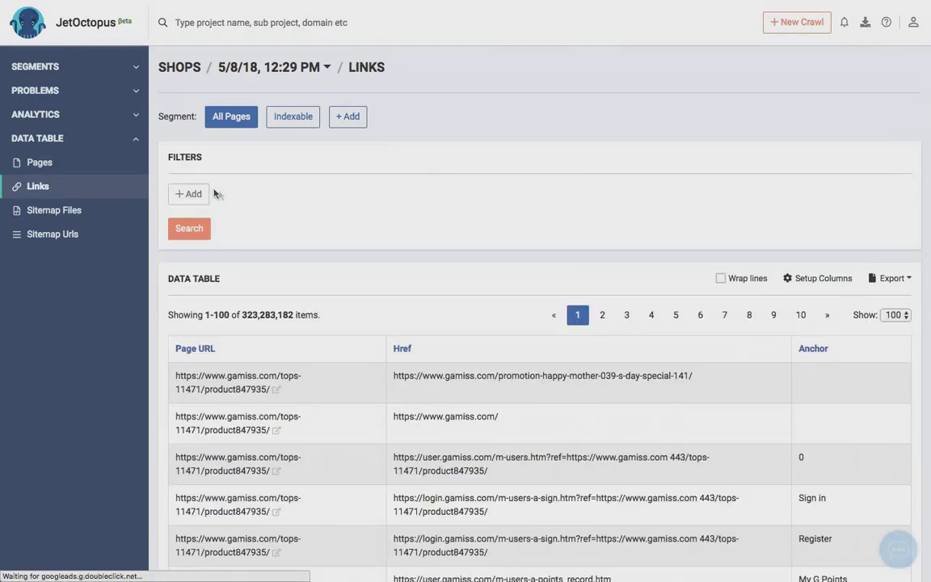
{"action": "left_click_drag", "start_coordinate": [241, 314], "coordinate": [293, 315]}
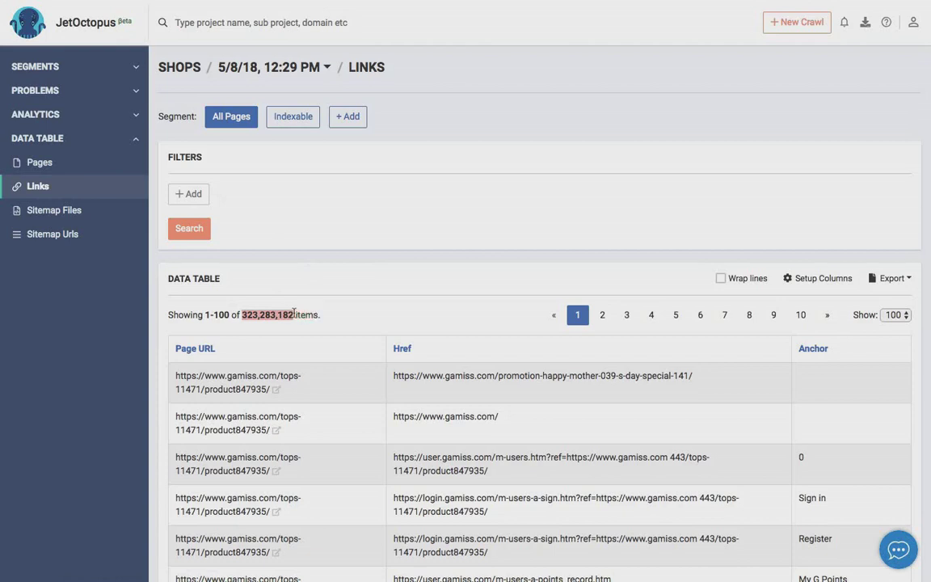
- Add a filter to the Links data table and look through the available filter fields
{"action": "left_click", "coordinate": [193, 194]}
{"action": "left_click", "coordinate": [202, 194]}
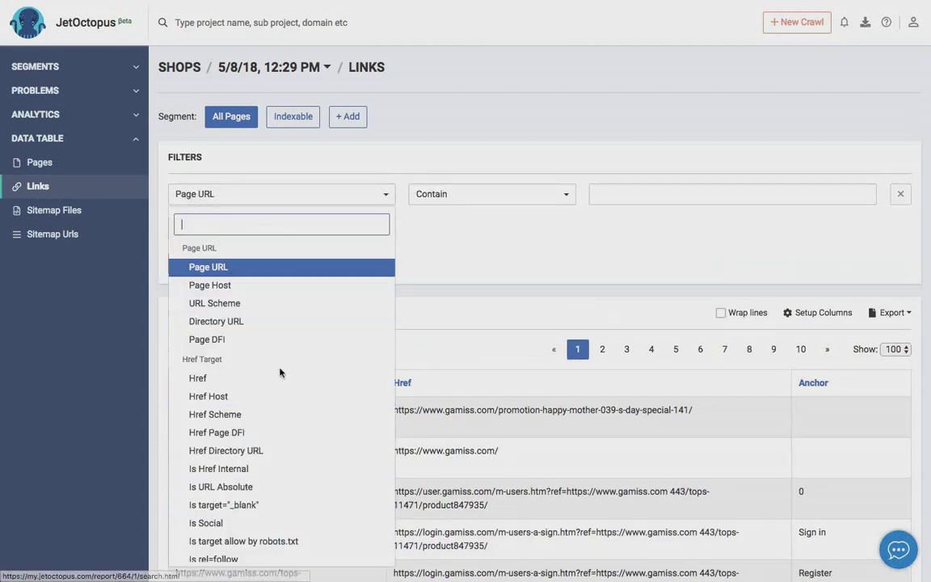
{"action": "scroll", "coordinate": [280, 375], "scroll_direction": "down", "scroll_amount": 3}
{"action": "left_click", "coordinate": [498, 265]}
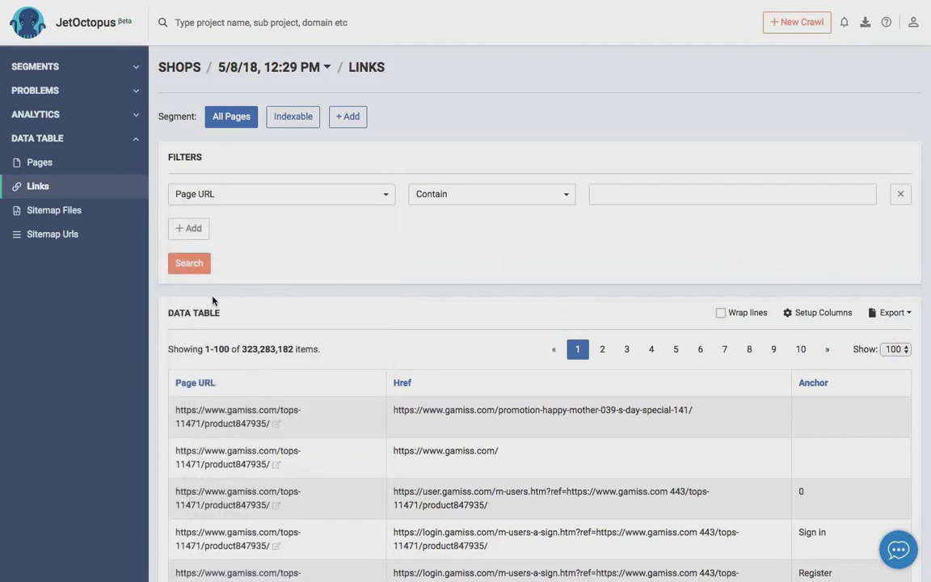
- View the Sitemap Files and Sitemap Urls data tables and return to the Links table
{"action": "left_click", "coordinate": [94, 220]}
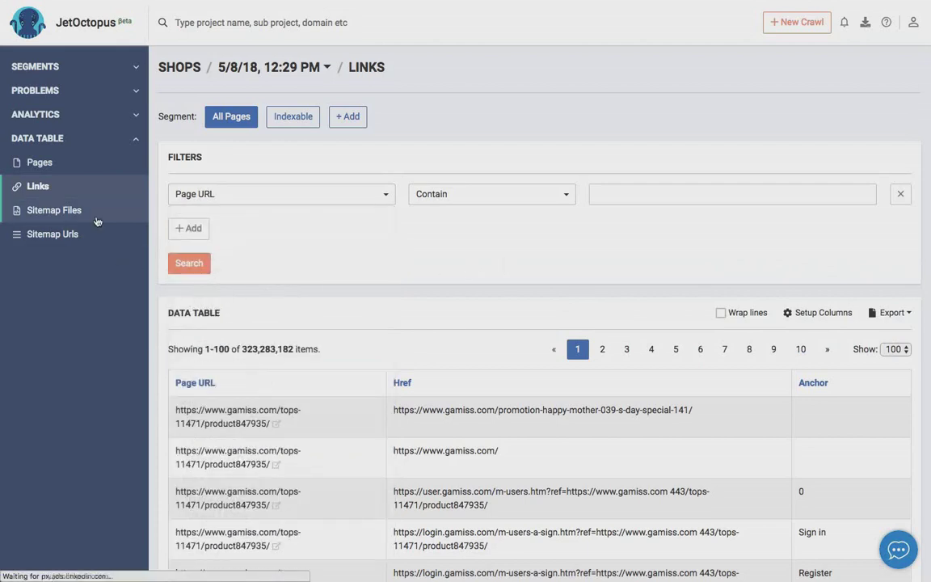
{"action": "left_click", "coordinate": [89, 235]}
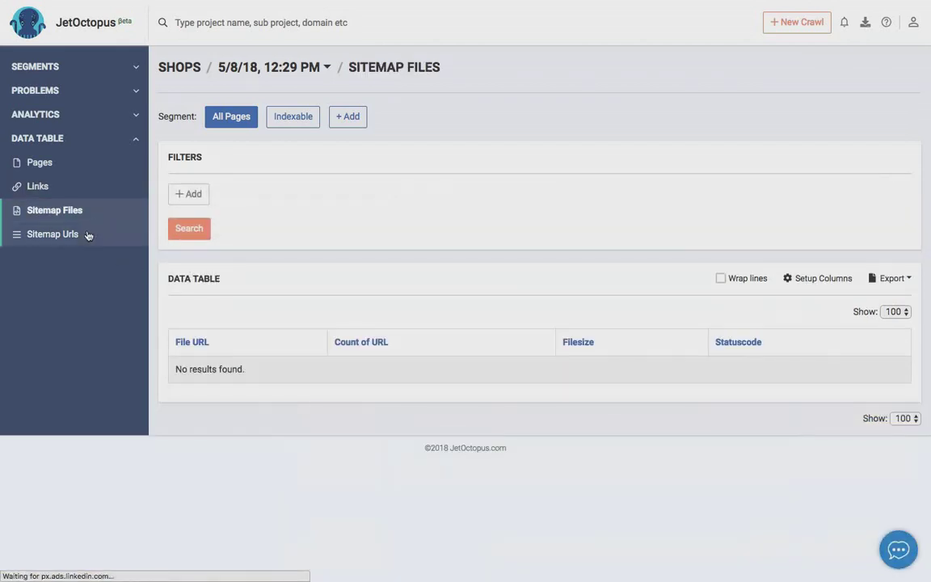
{"action": "left_click", "coordinate": [93, 186]}
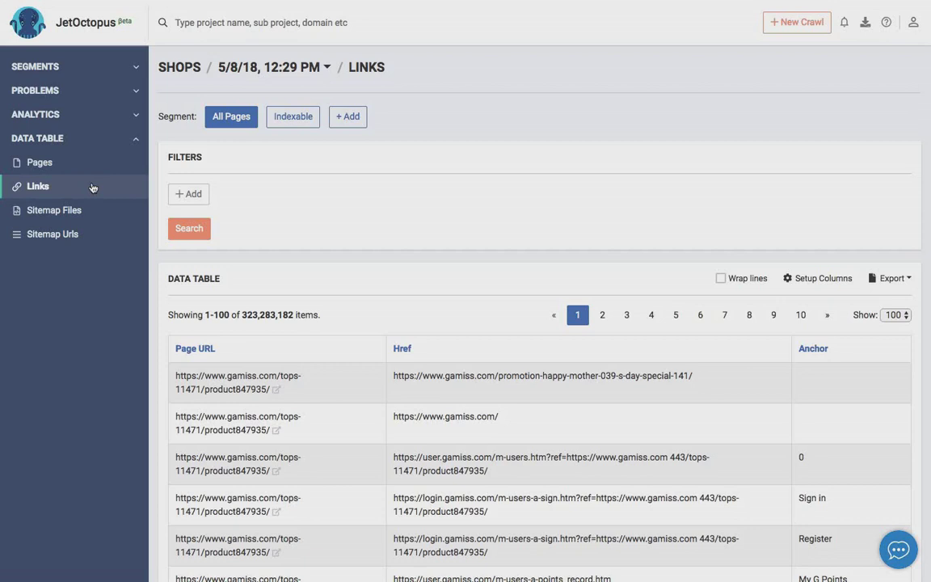
- Open the segments list and highlight the builtin All Pages and Indexable segments
{"action": "left_click", "coordinate": [79, 71]}
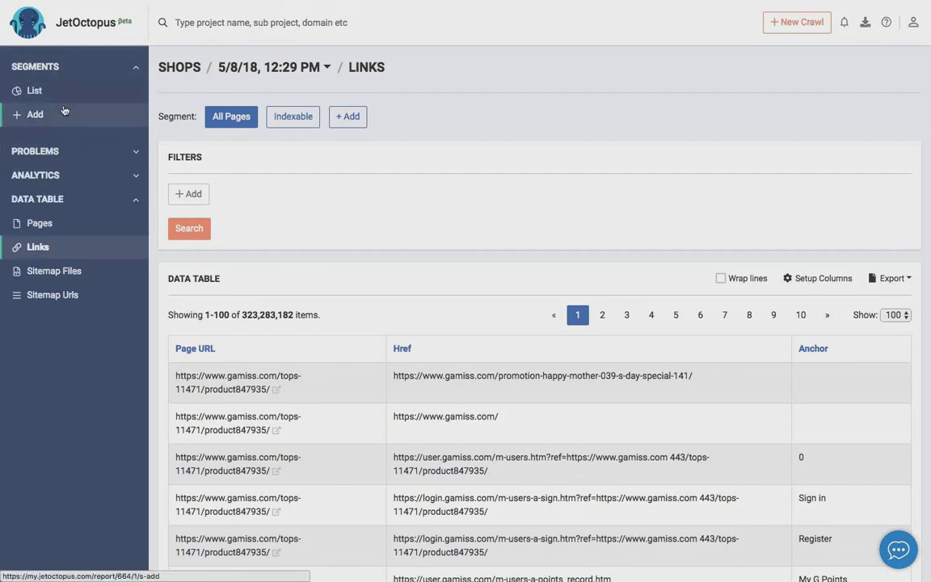
{"action": "left_click", "coordinate": [63, 98]}
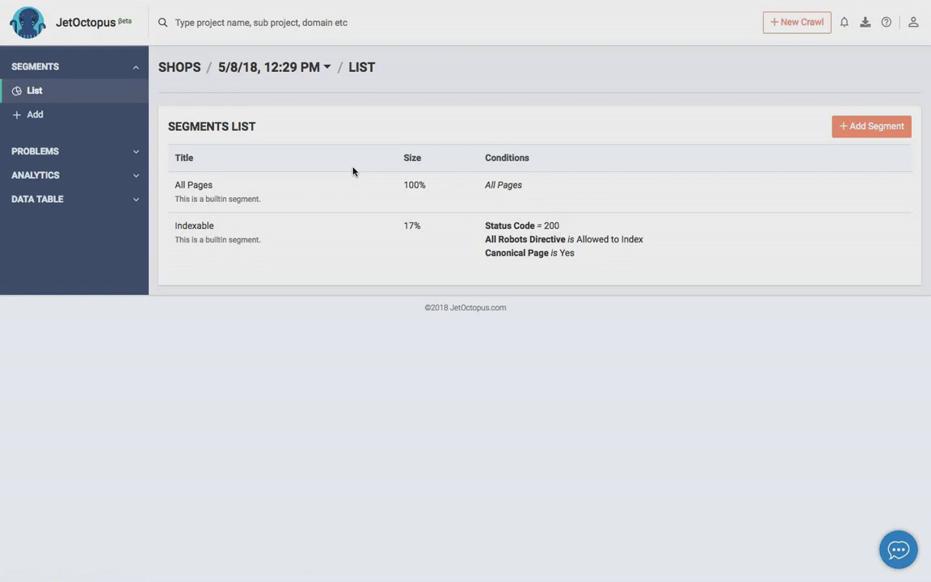
{"action": "left_click_drag", "start_coordinate": [173, 183], "coordinate": [275, 197]}
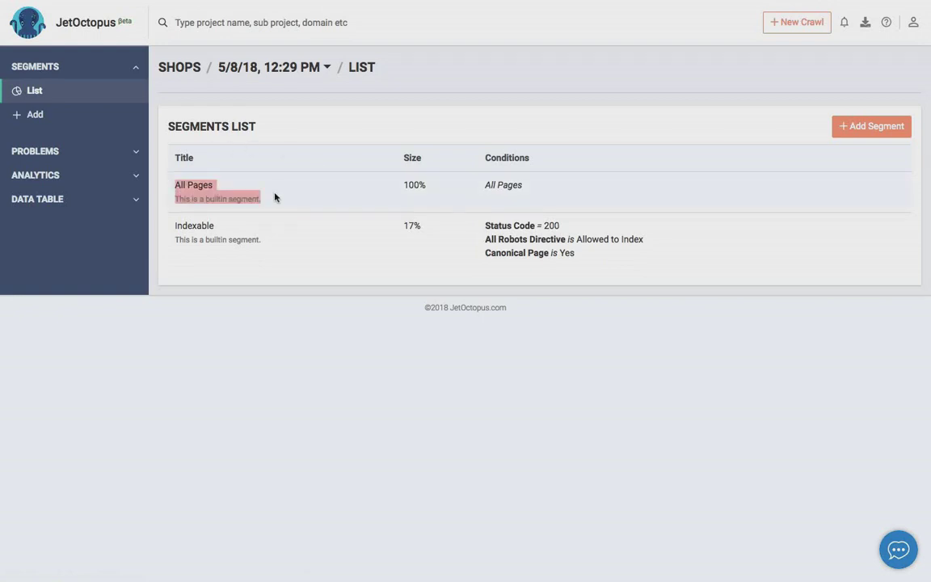
{"action": "left_click", "coordinate": [275, 197]}
{"action": "left_click_drag", "start_coordinate": [175, 225], "coordinate": [380, 233]}
{"action": "left_click", "coordinate": [380, 232]}
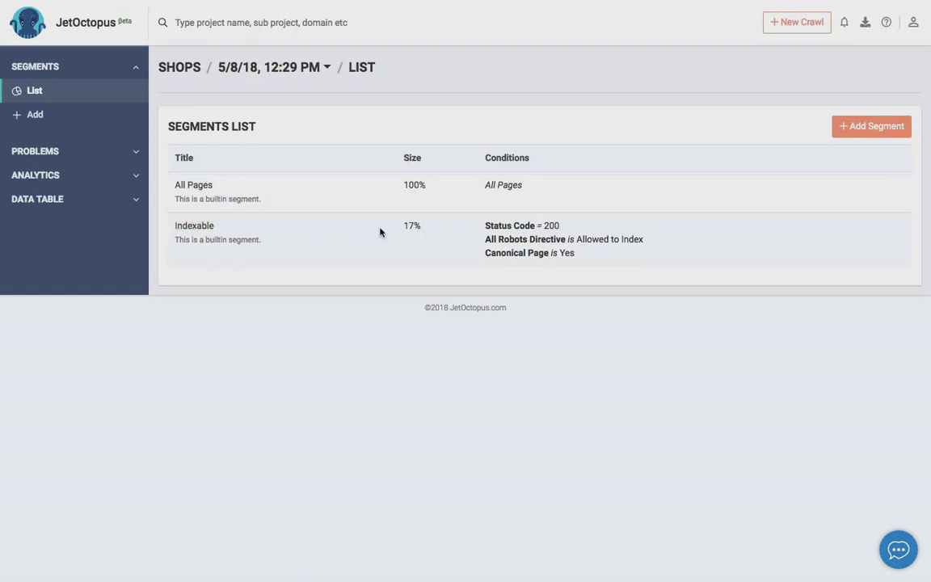
- Expand the Problems, Analytics and Data Table sections, open the Pages table and look through its URLs
{"action": "left_click", "coordinate": [69, 160]}
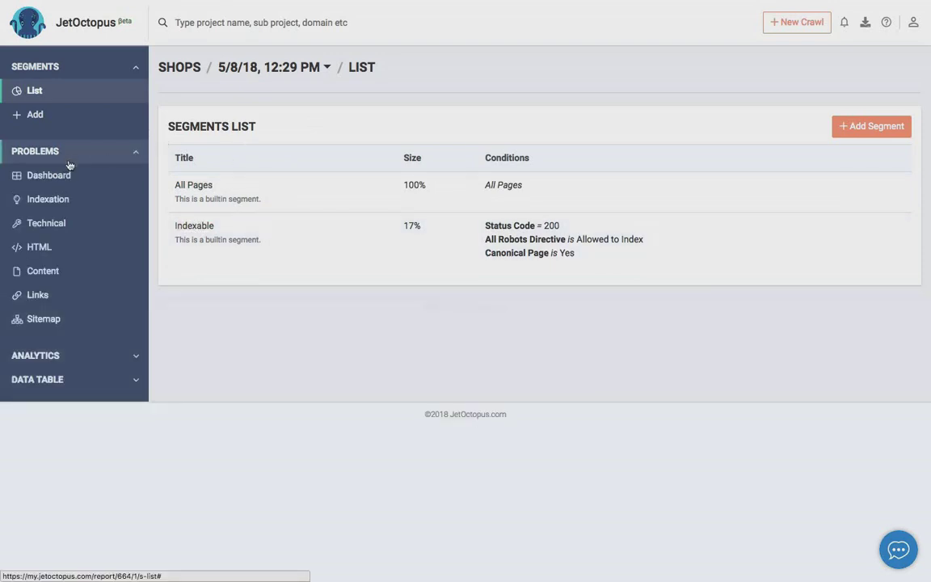
{"action": "left_click", "coordinate": [58, 356]}
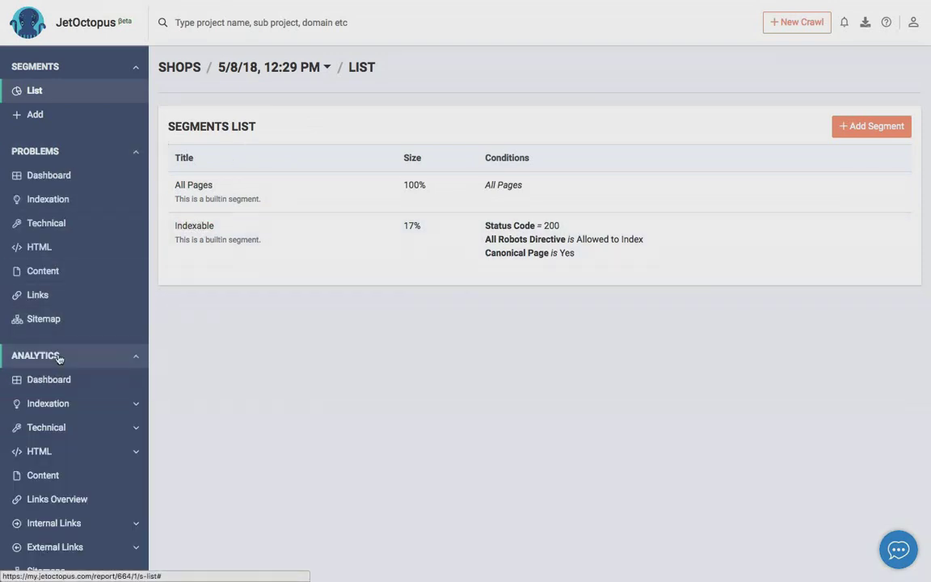
{"action": "scroll", "coordinate": [58, 356], "scroll_direction": "down", "scroll_amount": 2}
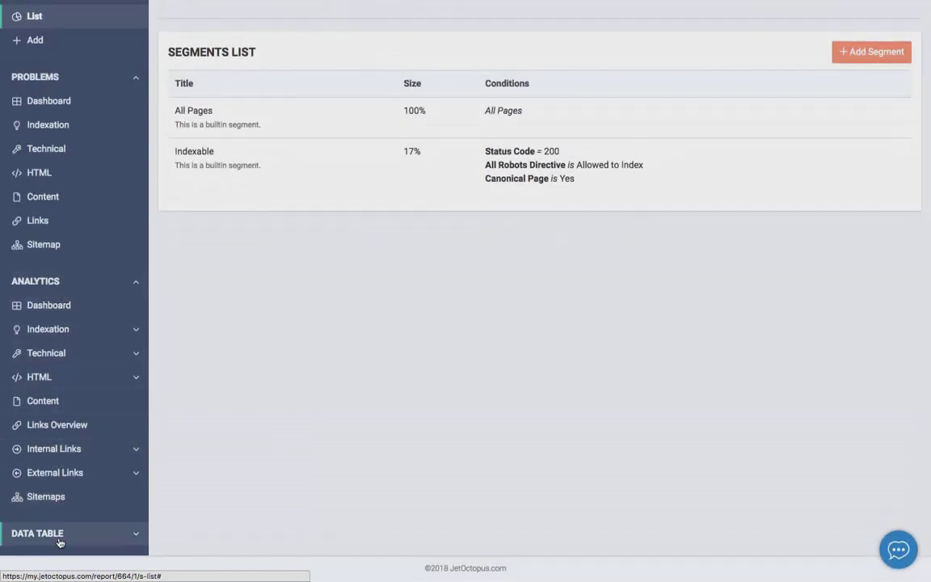
{"action": "left_click", "coordinate": [58, 534]}
{"action": "scroll", "coordinate": [58, 542], "scroll_direction": "down", "scroll_amount": 3}
{"action": "left_click", "coordinate": [54, 451]}
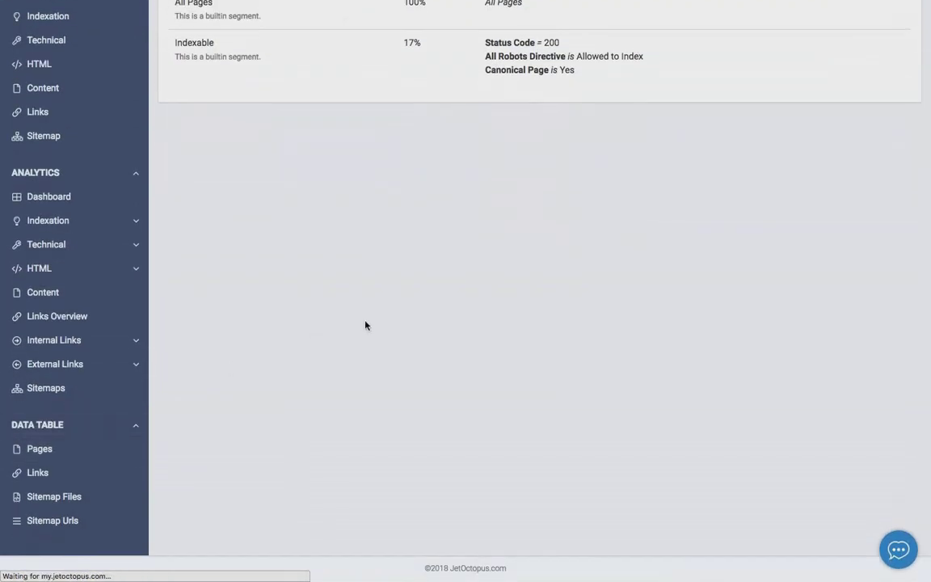
{"action": "scroll", "coordinate": [280, 421], "scroll_direction": "down", "scroll_amount": 3}
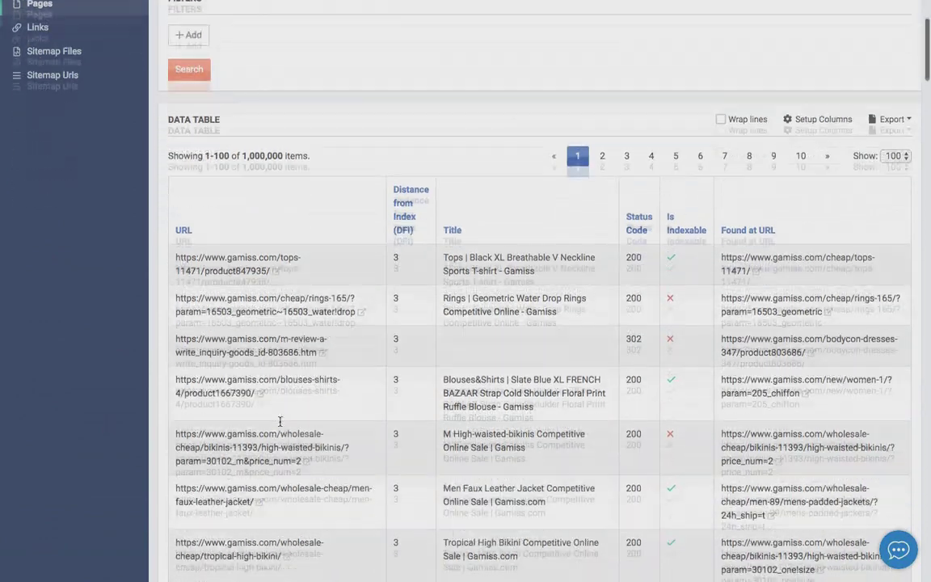
{"action": "scroll", "coordinate": [280, 421], "scroll_direction": "down", "scroll_amount": 4}
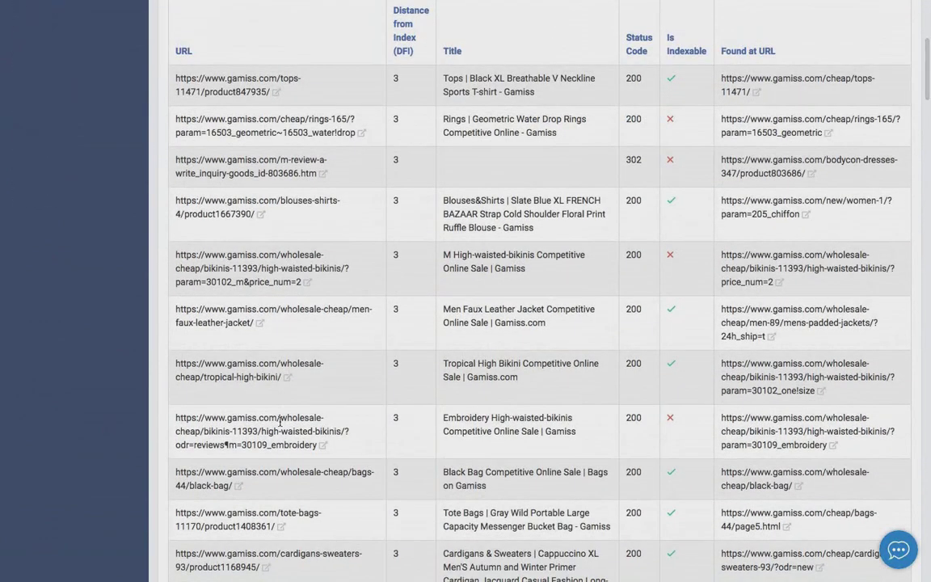
{"action": "scroll", "coordinate": [279, 421], "scroll_direction": "up", "scroll_amount": 8}
- Try to filter the Pages table by Page URL containing "woman"
{"action": "left_click", "coordinate": [189, 195]}
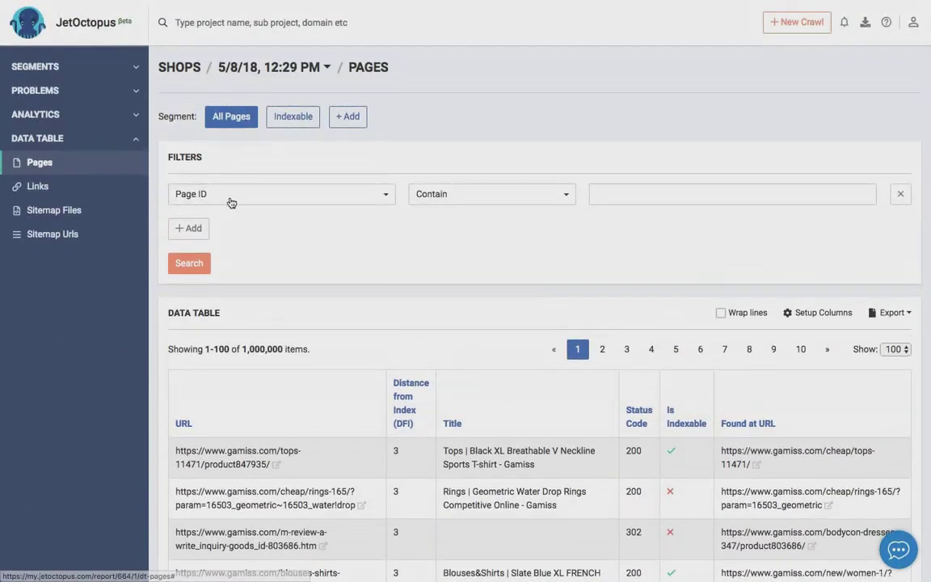
{"action": "left_click", "coordinate": [231, 203]}
{"action": "left_click", "coordinate": [203, 293]}
{"action": "left_click", "coordinate": [462, 194]}
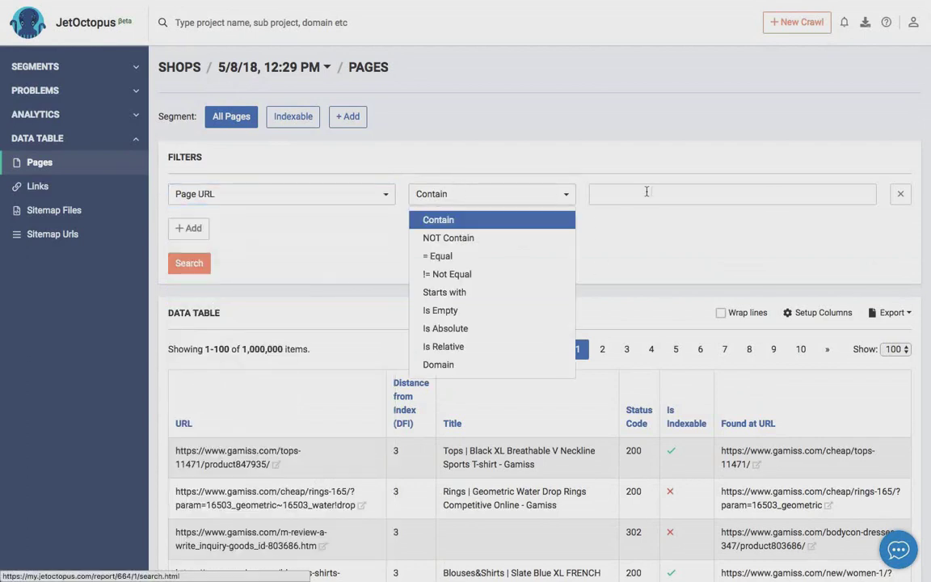
{"action": "left_click", "coordinate": [646, 194]}
{"action": "type", "text": "won"}
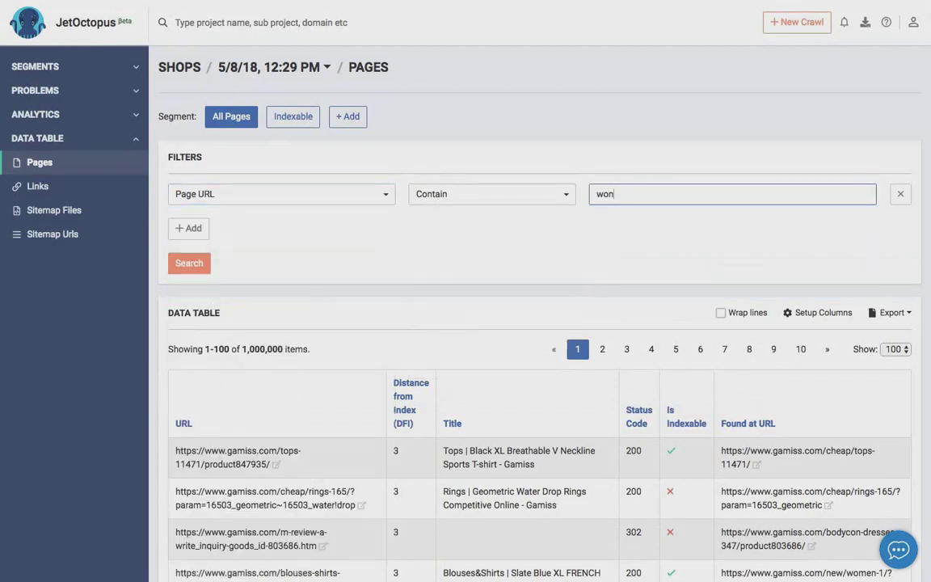
{"action": "key", "text": "Return"}
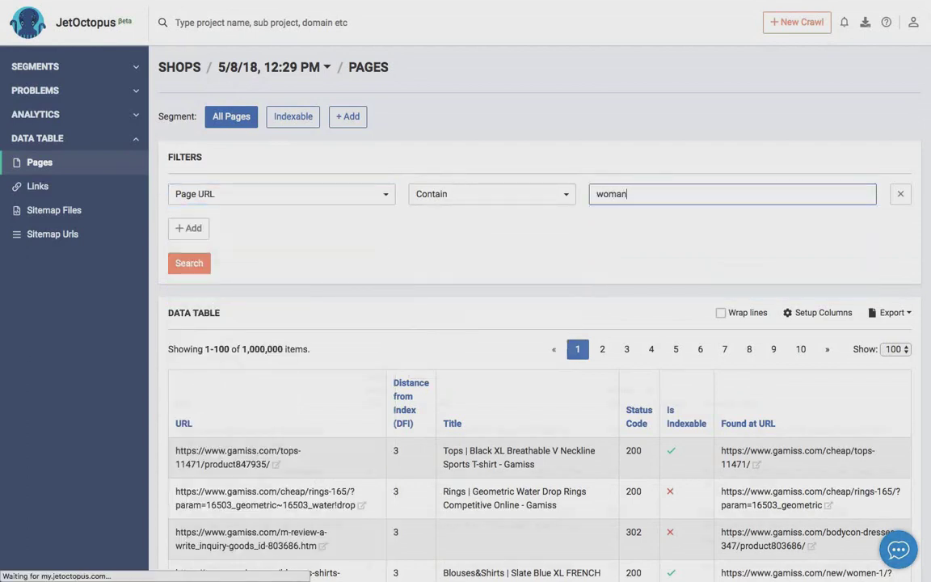
- Clear the Page URL filter value, scan the listed URLs and filter by Page URL containing "wholesale" instead
{"action": "double_click", "coordinate": [635, 194]}
{"action": "key", "text": "BackSpace"}
{"action": "key", "text": "Return"}
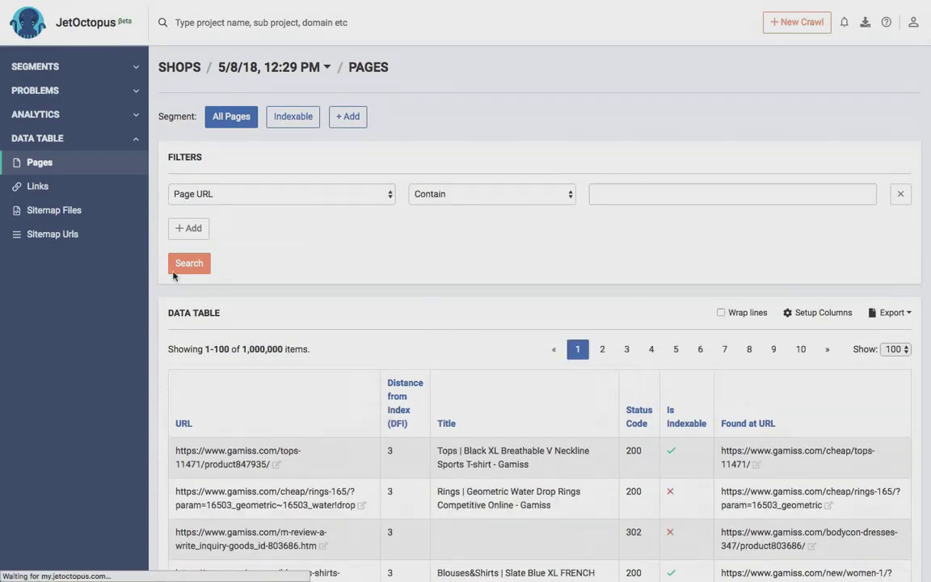
{"action": "scroll", "coordinate": [295, 380], "scroll_direction": "down", "scroll_amount": 5}
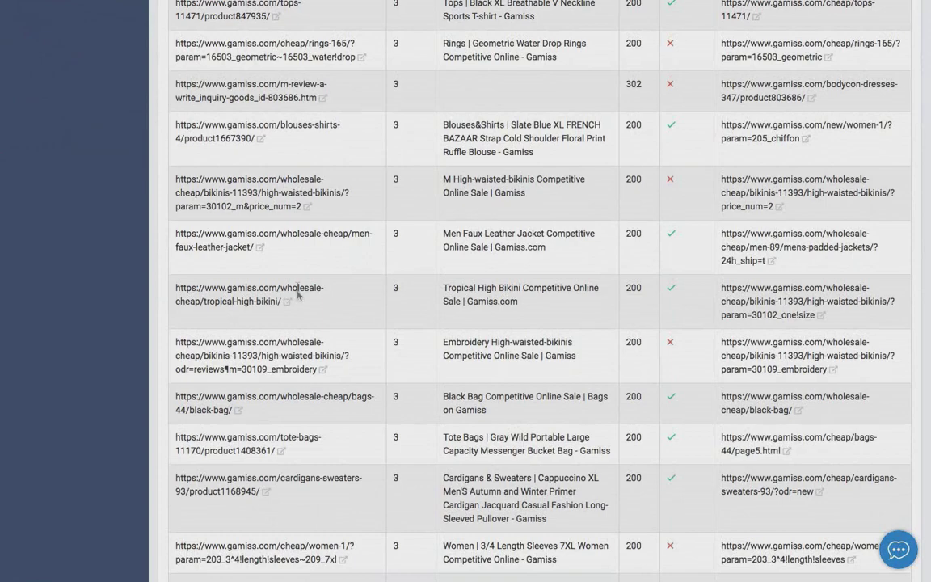
{"action": "scroll", "coordinate": [297, 289], "scroll_direction": "up", "scroll_amount": 6}
{"action": "left_click", "coordinate": [629, 197]}
{"action": "type", "text": "wholesale"}
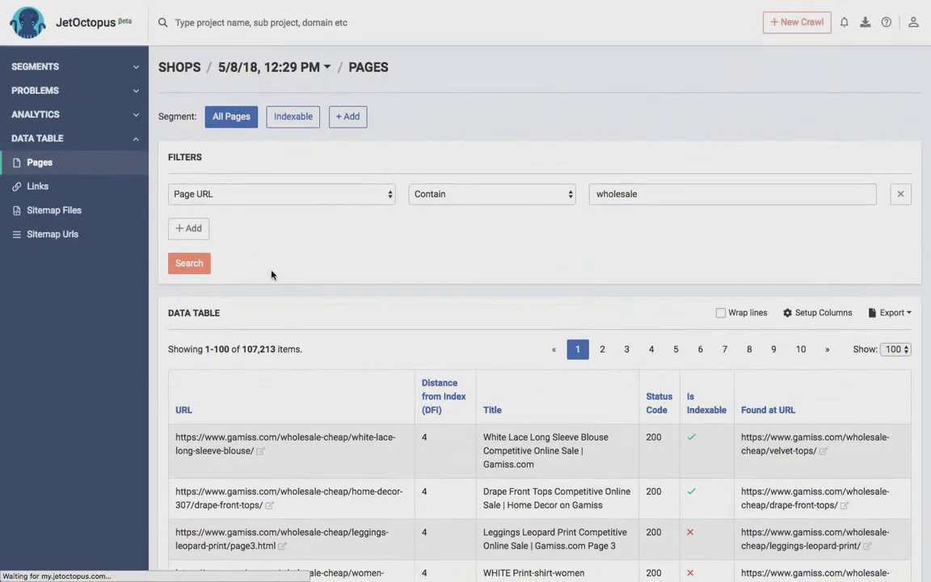
- Start a new segment and title it "Wholesale"
{"action": "left_click", "coordinate": [57, 114]}
{"action": "left_click", "coordinate": [74, 150]}
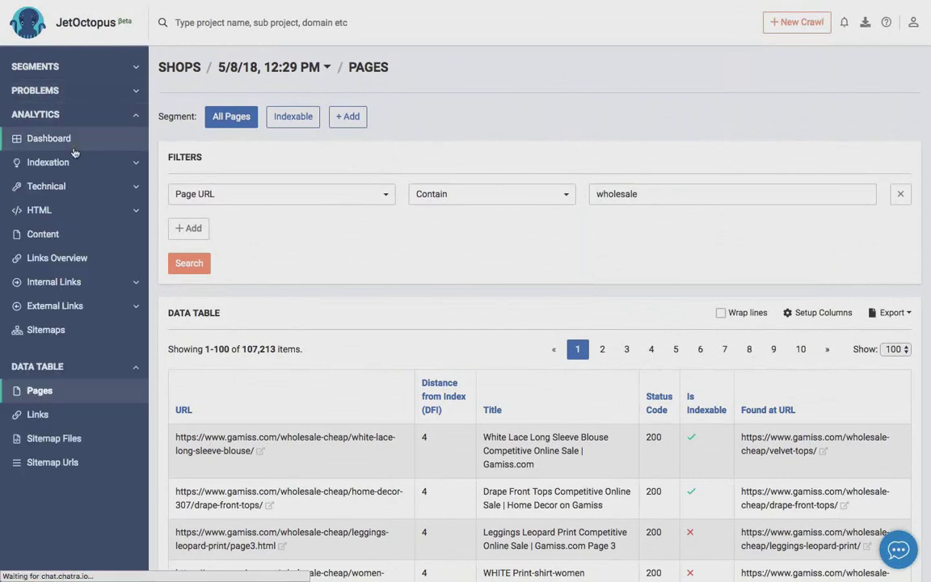
{"action": "left_click", "coordinate": [349, 118]}
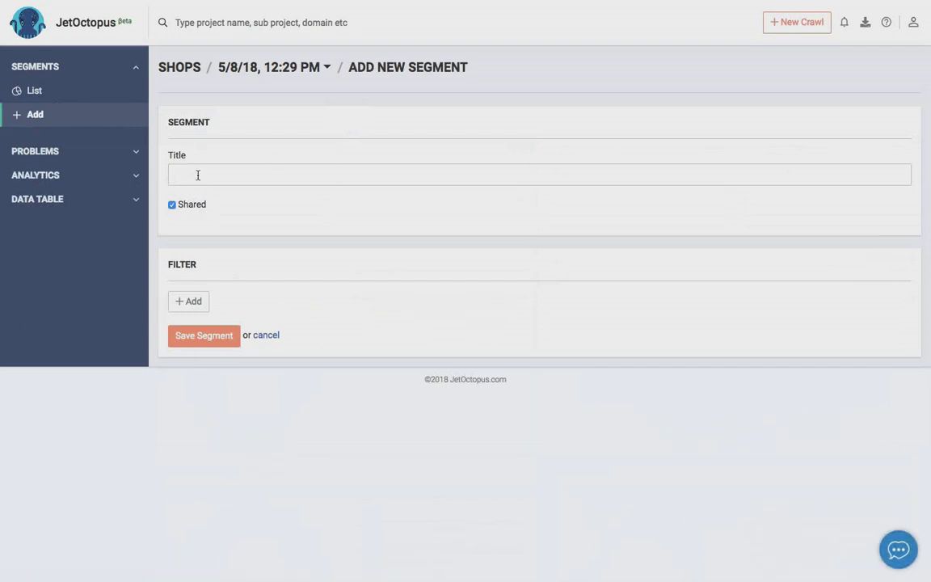
{"action": "left_click", "coordinate": [198, 175]}
{"action": "type", "text": "wholesale"}
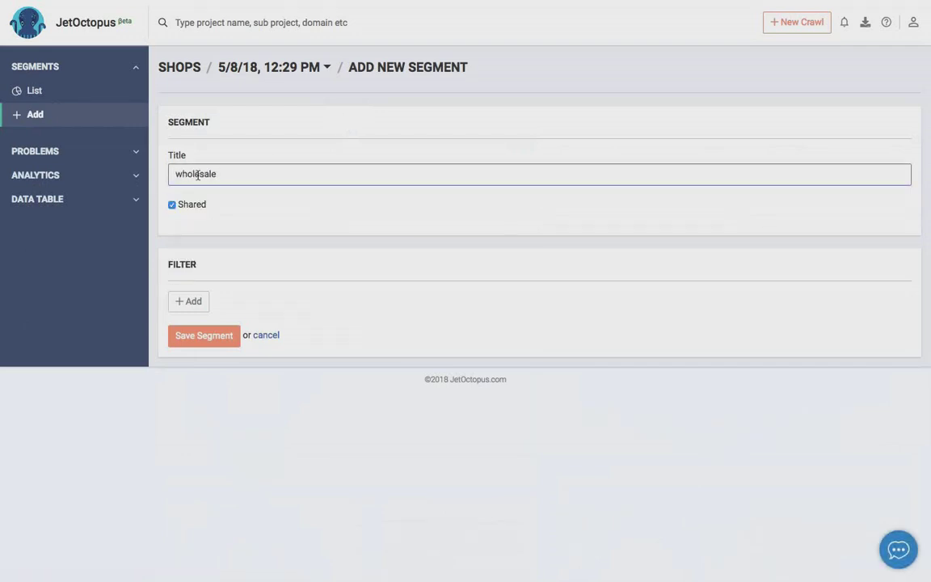
{"action": "key", "text": "Delete"}
{"action": "type", "text": "W"}
- Add a segment filter for Page URL containing "wholesale" and save the segment
{"action": "left_click", "coordinate": [189, 301]}
{"action": "left_click", "coordinate": [229, 304]}
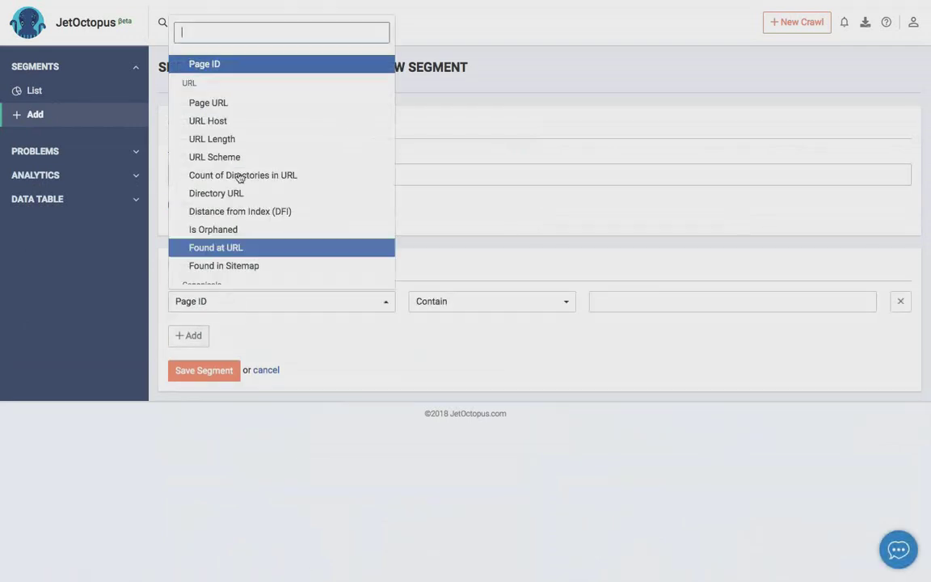
{"action": "left_click", "coordinate": [245, 105]}
{"action": "left_click", "coordinate": [614, 301]}
{"action": "type", "text": "wholesale"}
{"action": "left_click", "coordinate": [205, 374]}
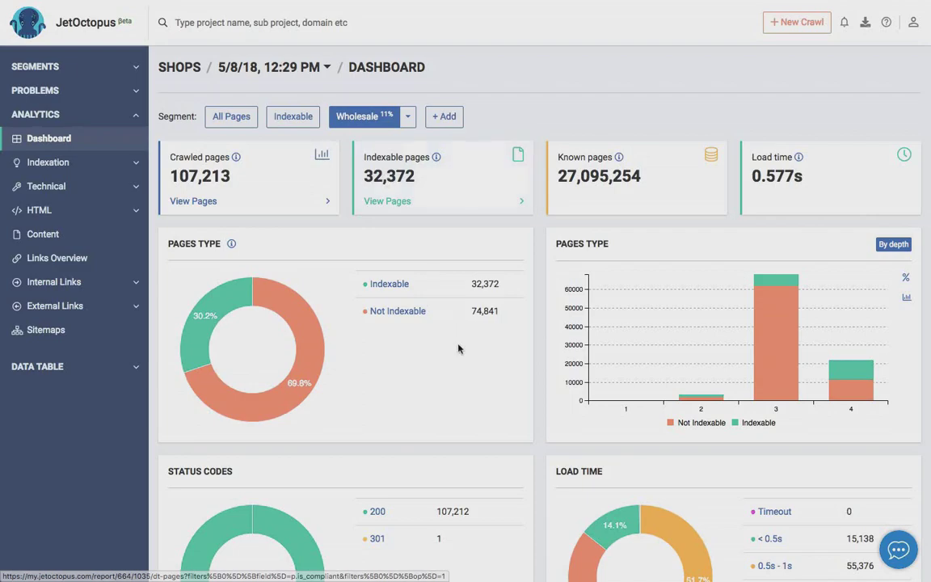
- Look through the Analytics dashboard for the Wholesale segment and open its Indexation report
{"action": "scroll", "coordinate": [457, 349], "scroll_direction": "down", "scroll_amount": 5}
{"action": "scroll", "coordinate": [458, 349], "scroll_direction": "up", "scroll_amount": 5}
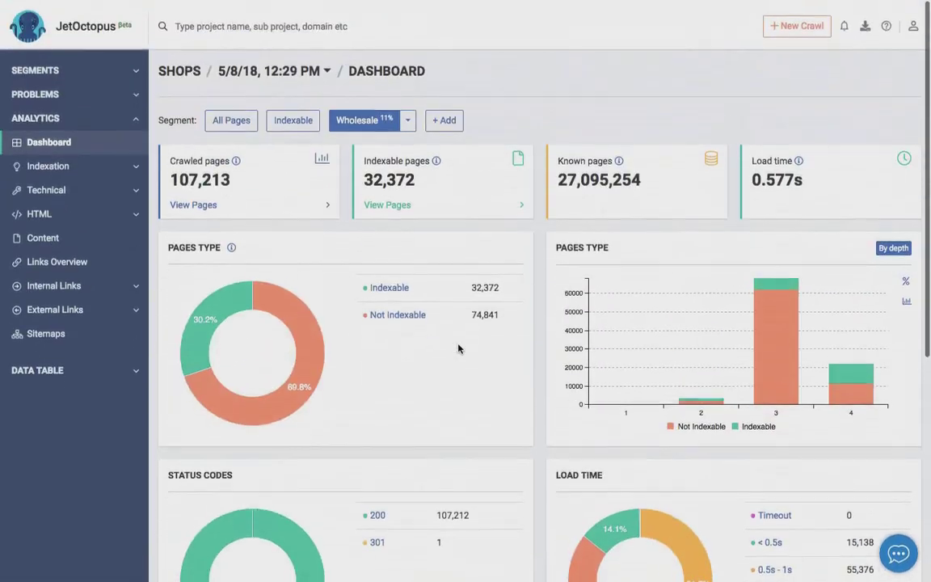
{"action": "left_click", "coordinate": [49, 163]}
{"action": "left_click", "coordinate": [81, 191]}
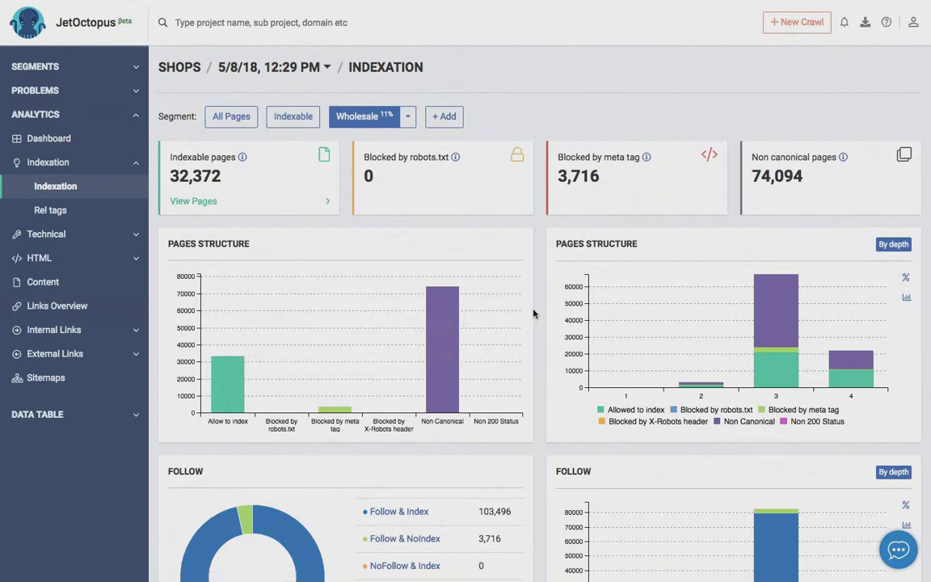
- Switch the Indexation report to the Indexable segment, return to Wholesale and check that segment's options
{"action": "left_click", "coordinate": [296, 118]}
{"action": "left_click", "coordinate": [362, 119]}
{"action": "left_click", "coordinate": [408, 119]}
{"action": "left_click", "coordinate": [457, 103]}
- View the Problems dashboard for the Wholesale segment and return to the Analytics dashboard
{"action": "left_click", "coordinate": [101, 90]}
{"action": "left_click", "coordinate": [66, 114]}
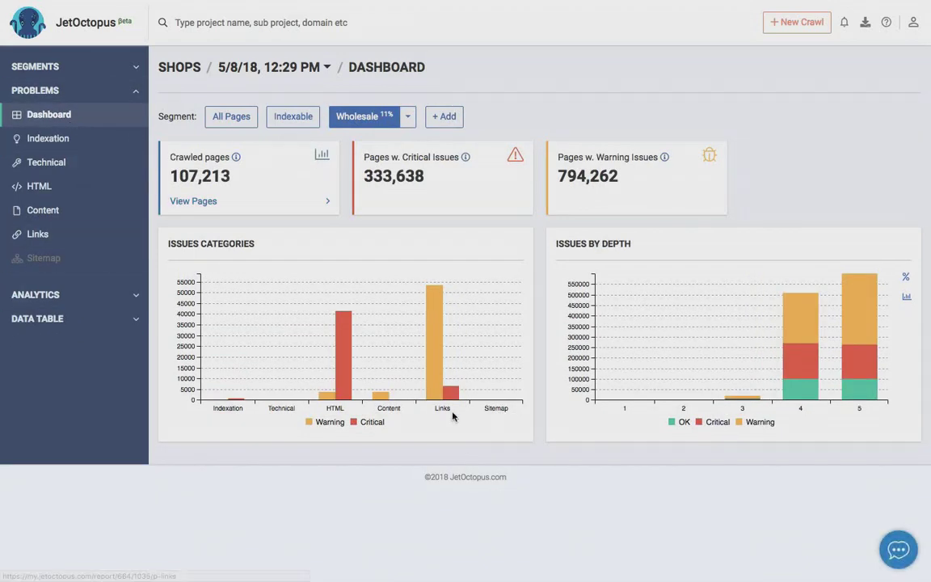
{"action": "left_click", "coordinate": [81, 296]}
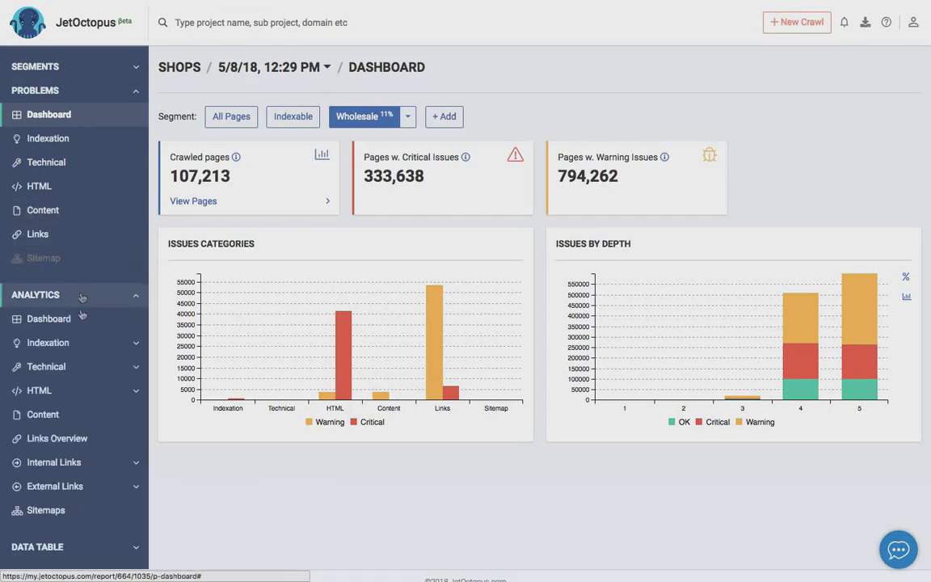
{"action": "left_click", "coordinate": [80, 322]}
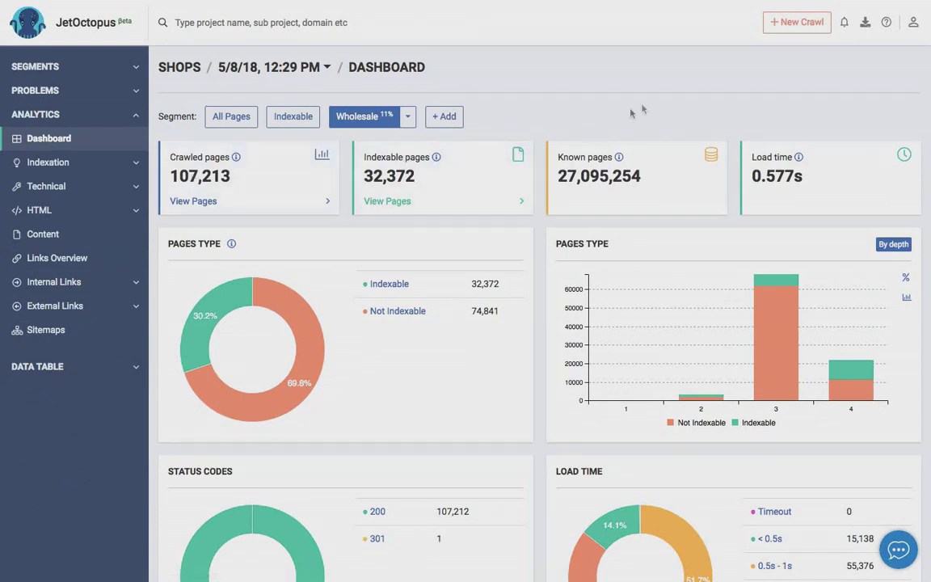
{"action": "left_click", "coordinate": [644, 8]}
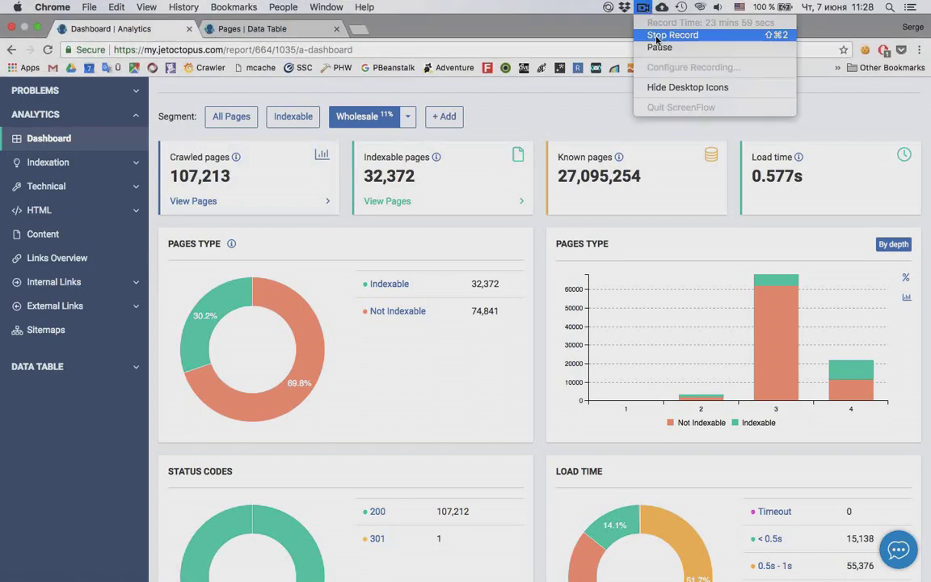